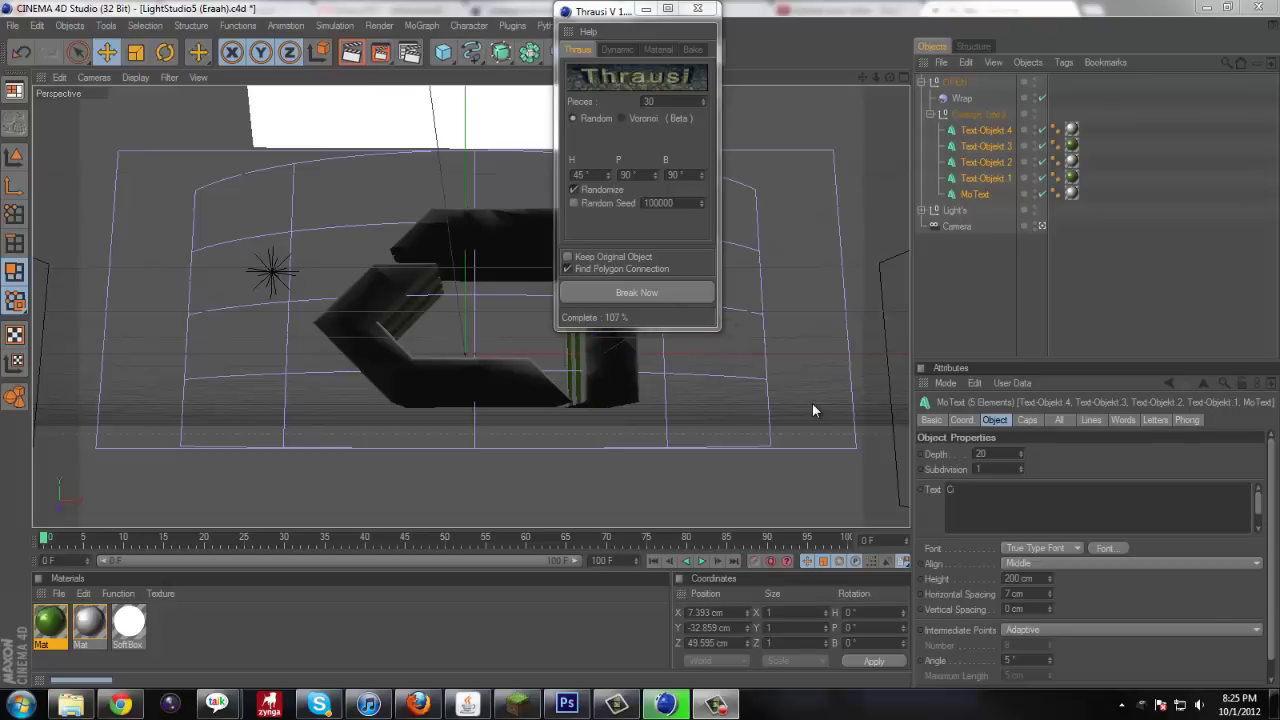
{"action": "left_click", "coordinate": [566, 704]}
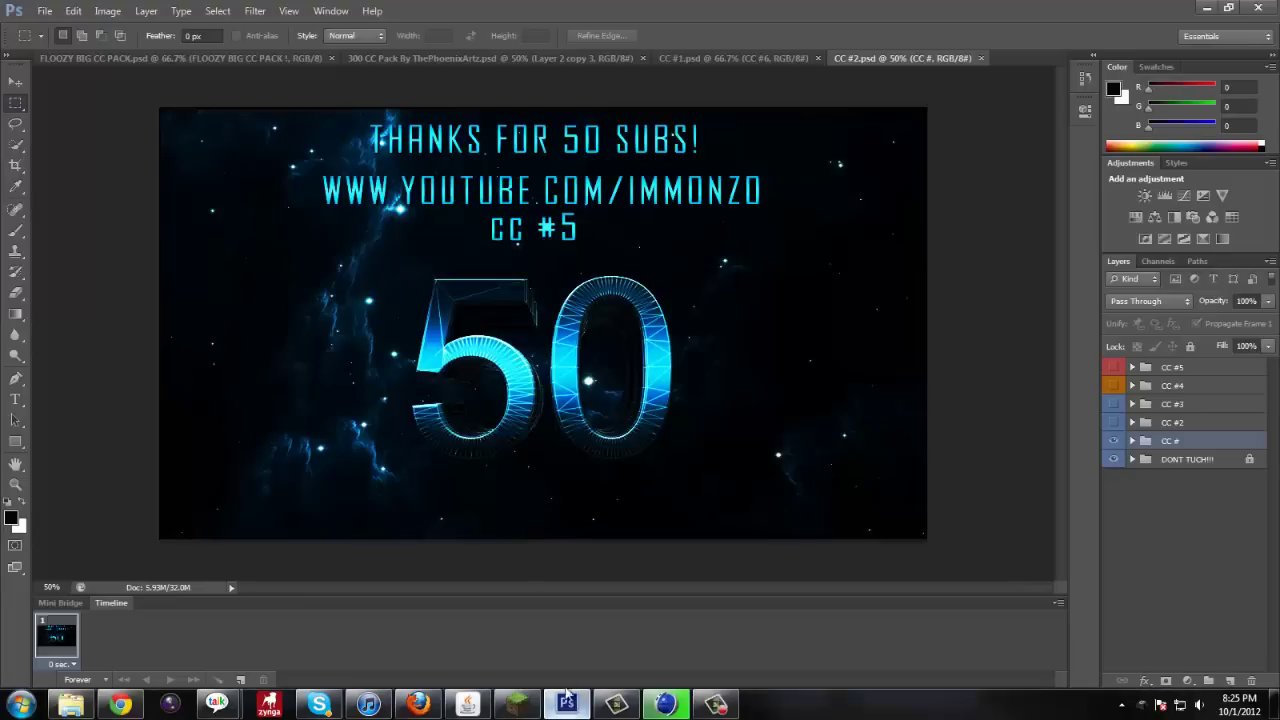
{"action": "left_click", "coordinate": [167, 59]}
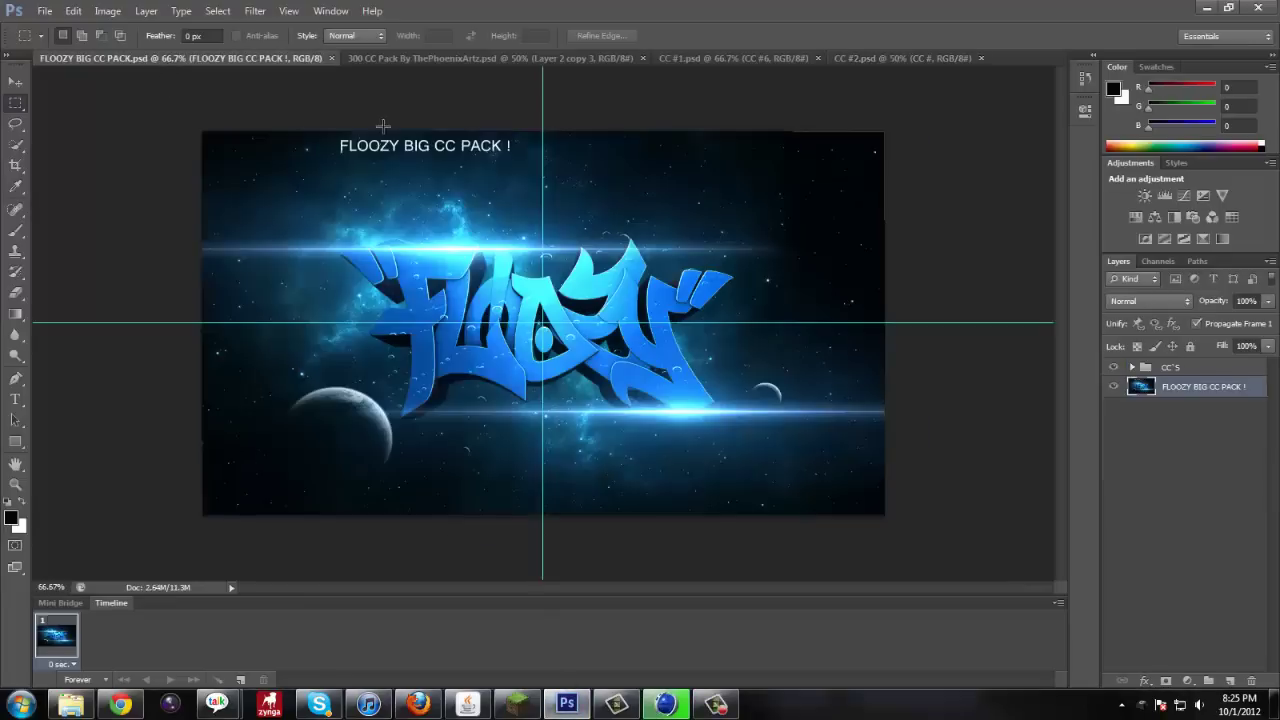
{"action": "left_click", "coordinate": [420, 60]}
{"action": "left_click", "coordinate": [285, 58]}
{"action": "left_click", "coordinate": [432, 58]}
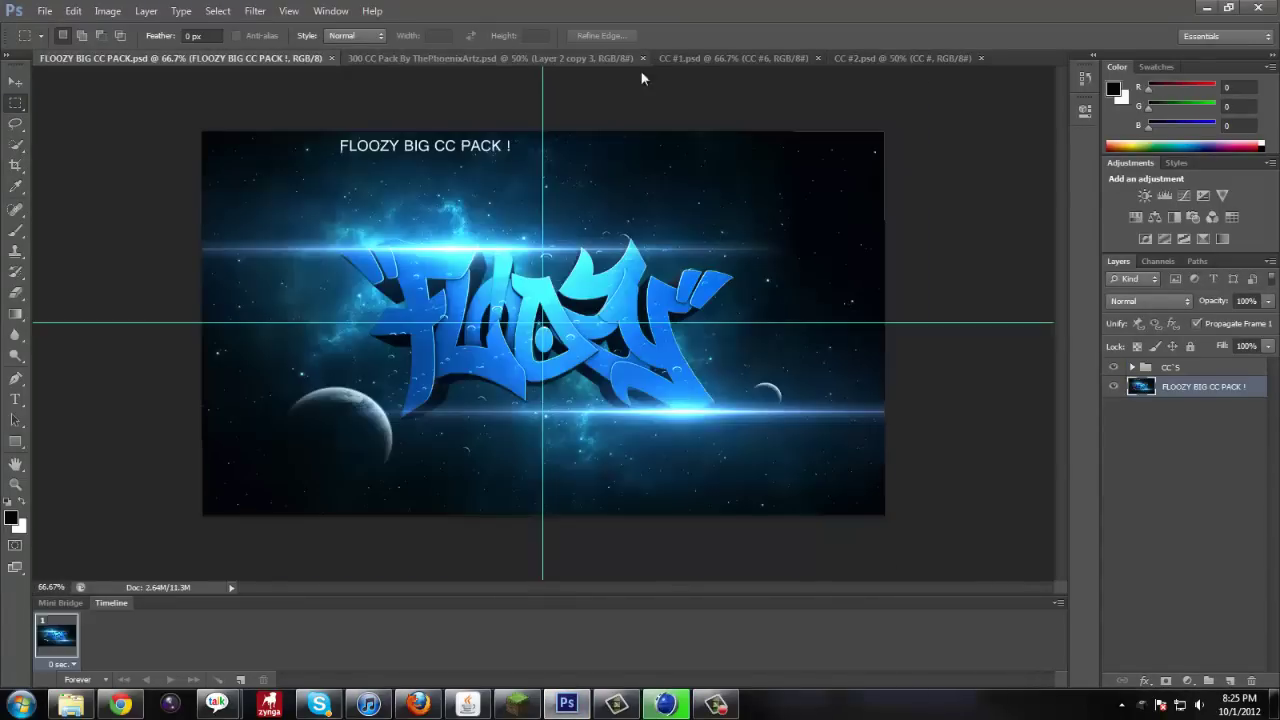
{"action": "left_click", "coordinate": [703, 58]}
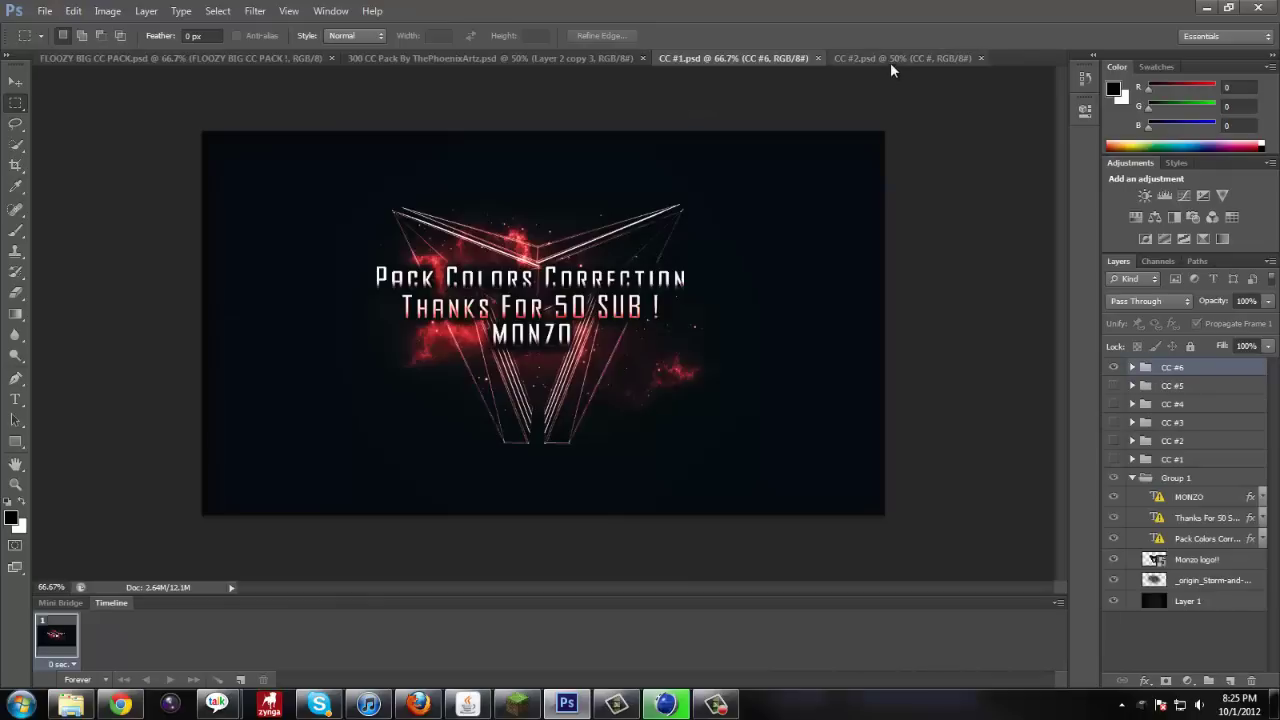
{"action": "left_click", "coordinate": [880, 60]}
{"action": "left_click", "coordinate": [707, 58]}
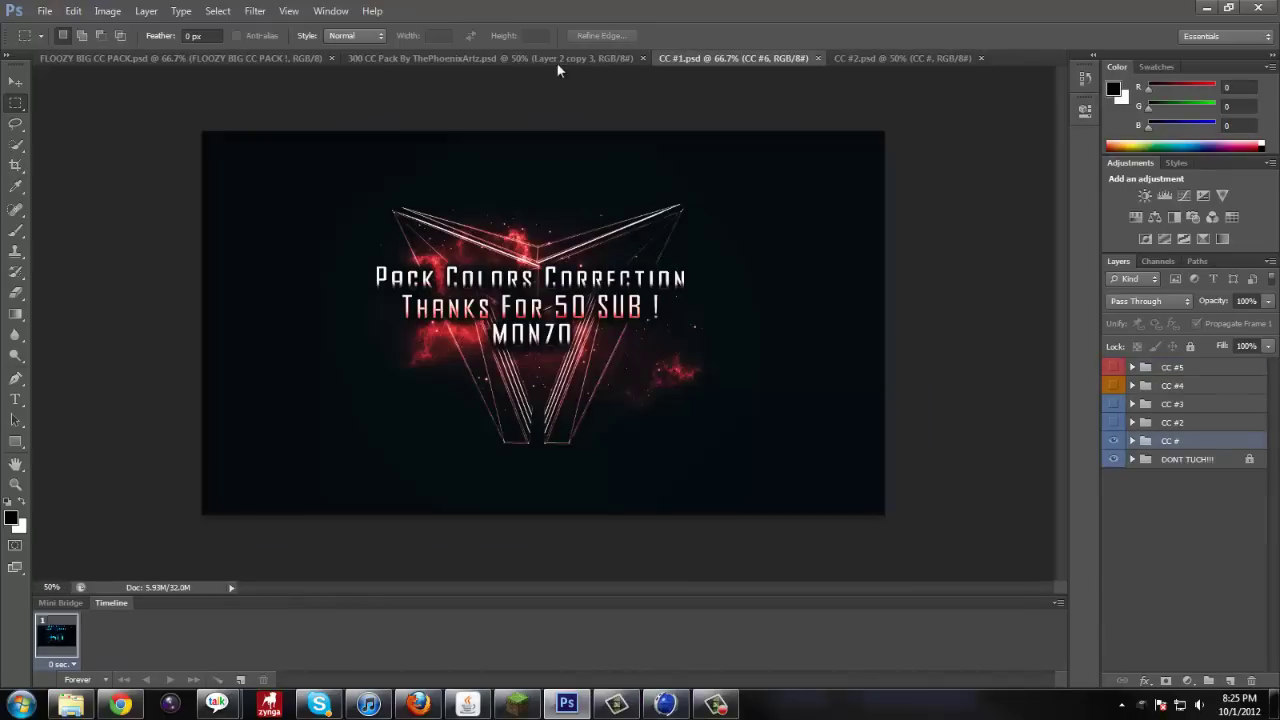
{"action": "left_click", "coordinate": [528, 56]}
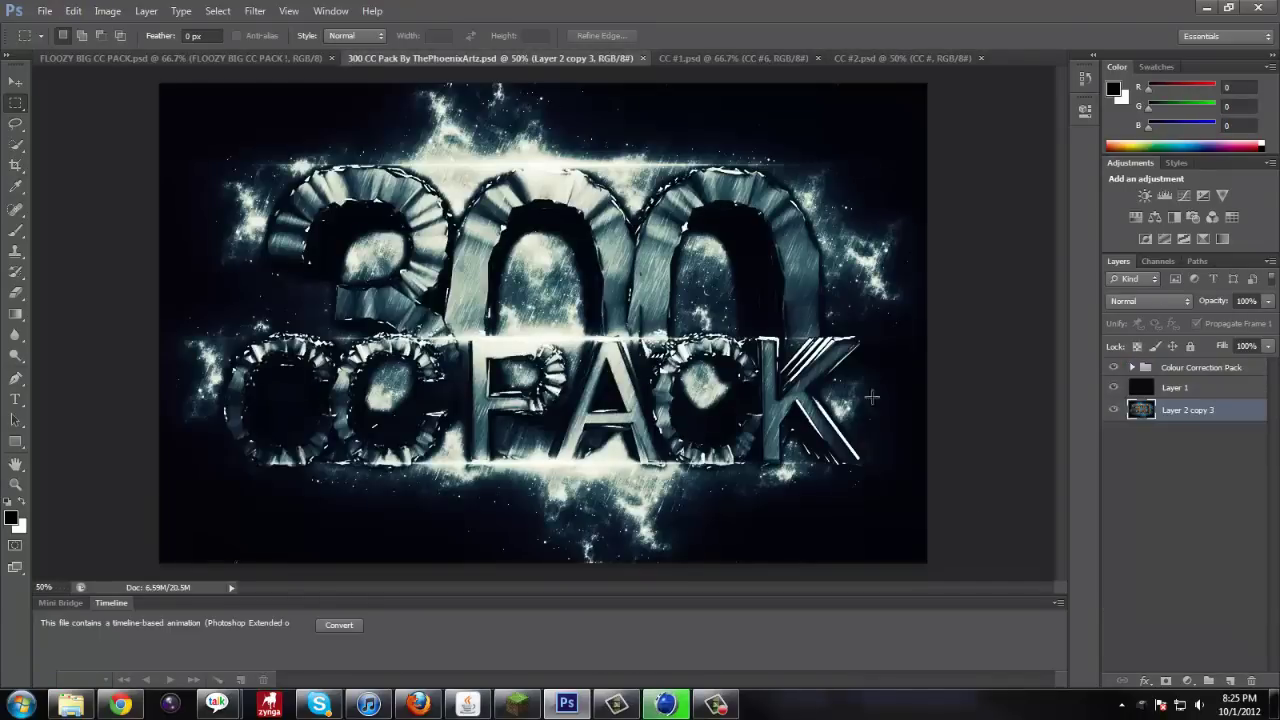
{"action": "left_click", "coordinate": [1113, 410]}
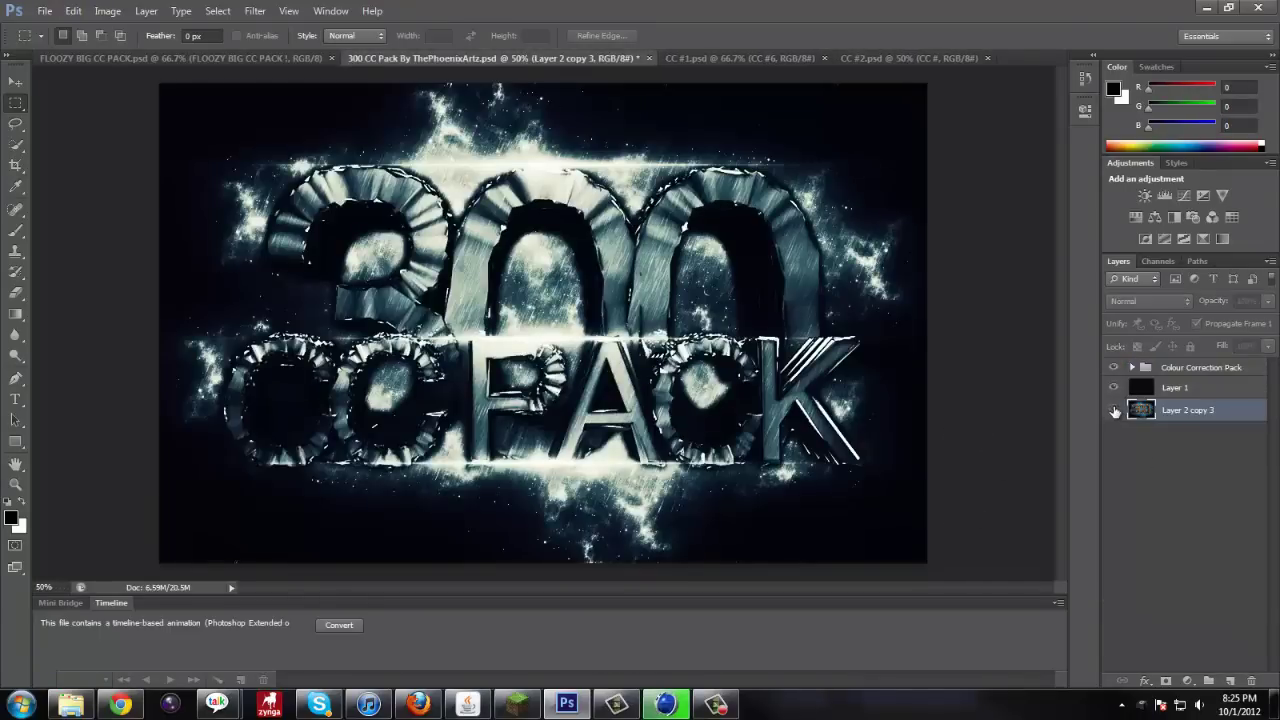
{"action": "left_click", "coordinate": [1113, 410]}
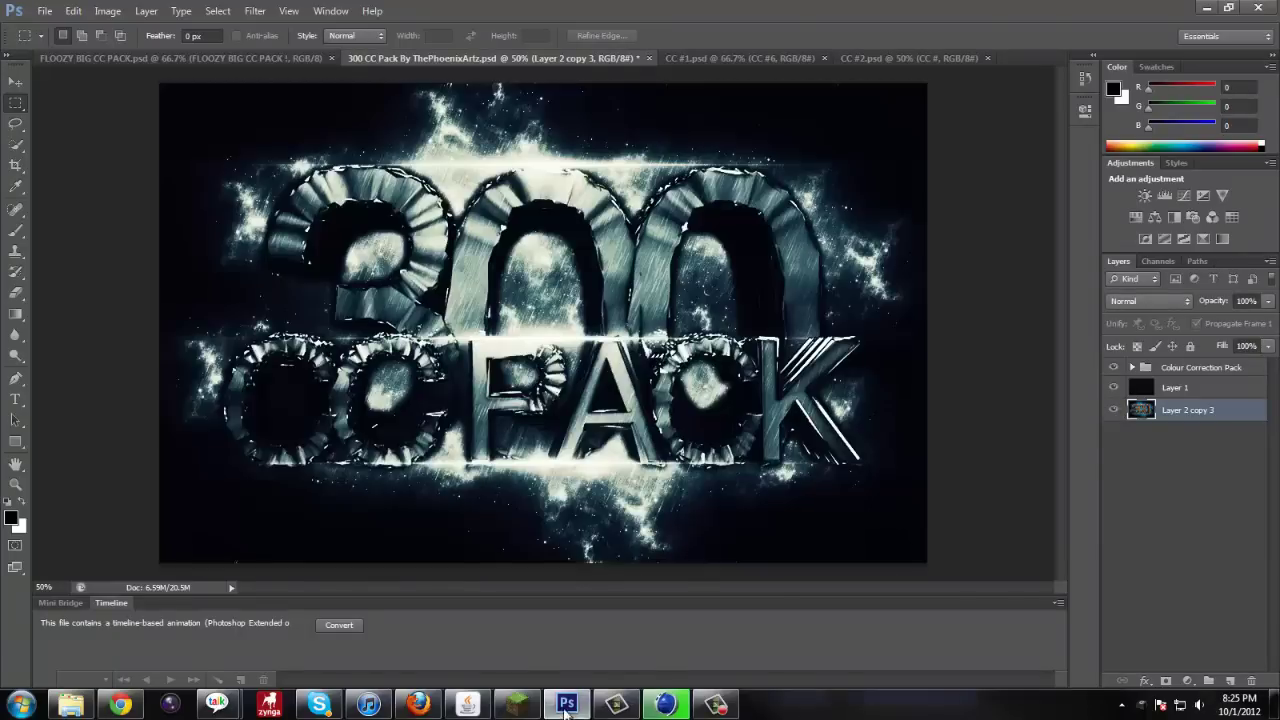
{"action": "left_click", "coordinate": [667, 705]}
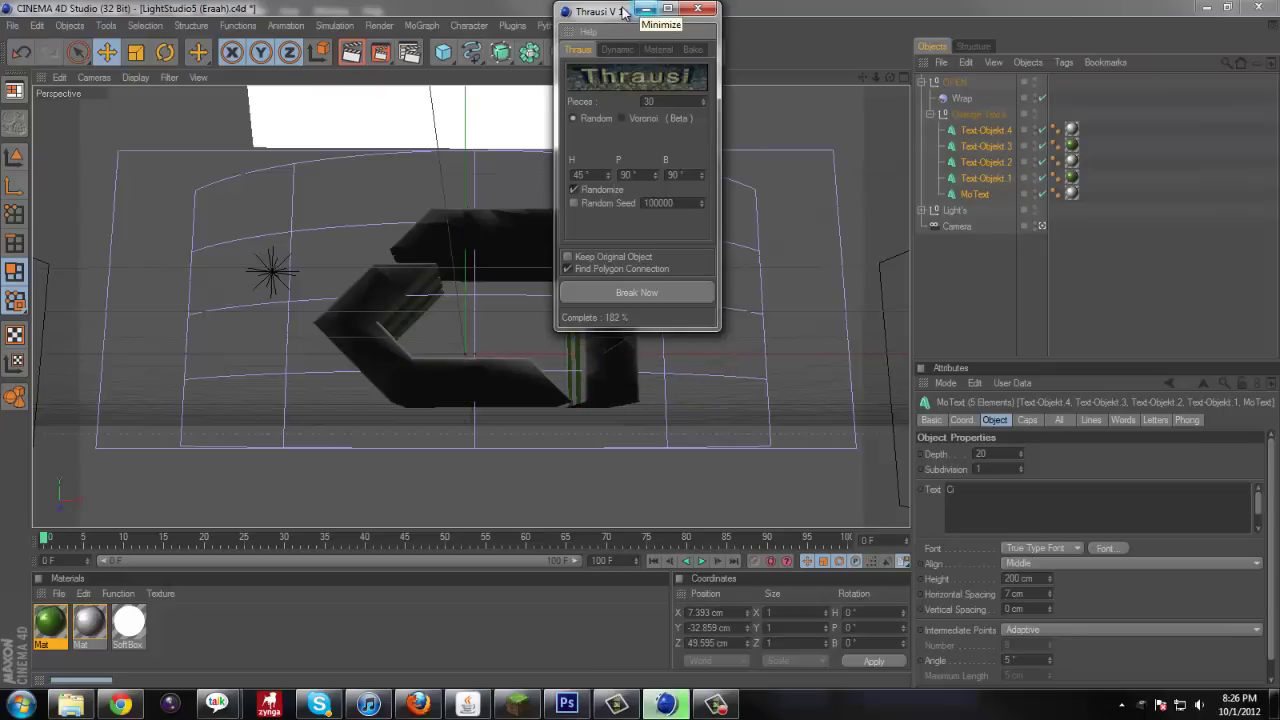
Switch to Chrome and go to the YouTube channel page through the account menu.
{"action": "left_click", "coordinate": [120, 705]}
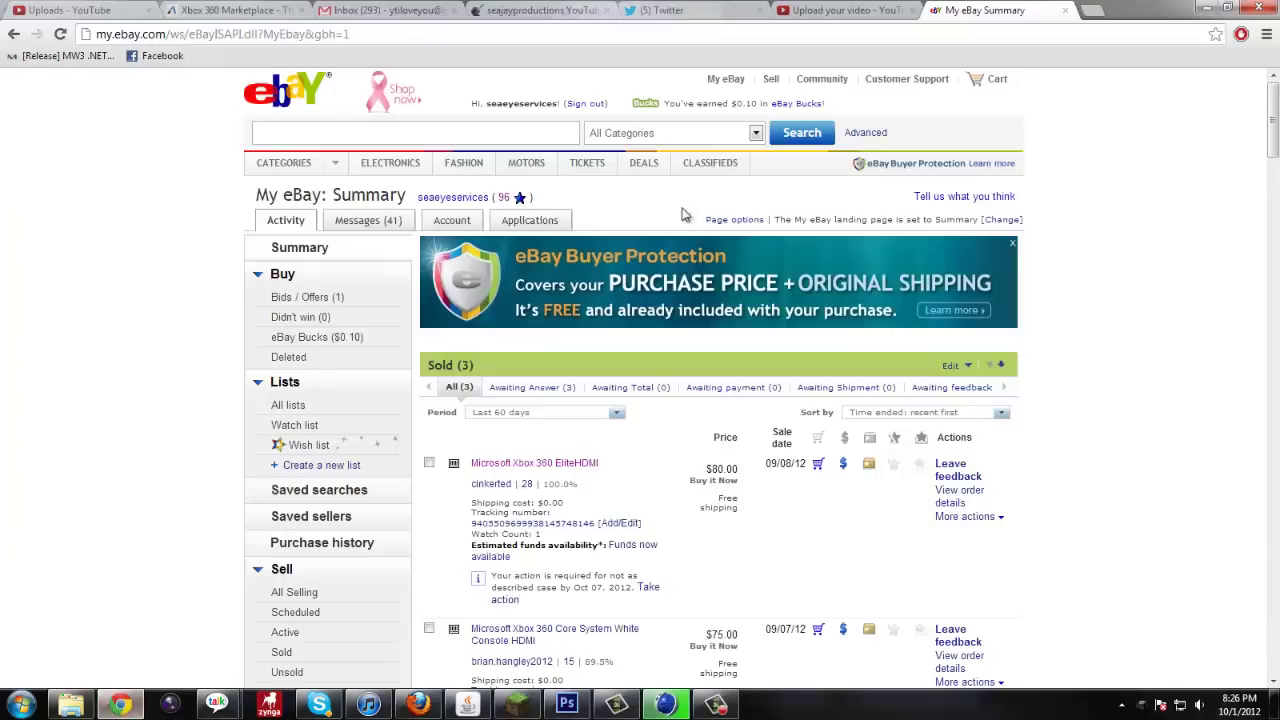
{"action": "left_click", "coordinate": [845, 10]}
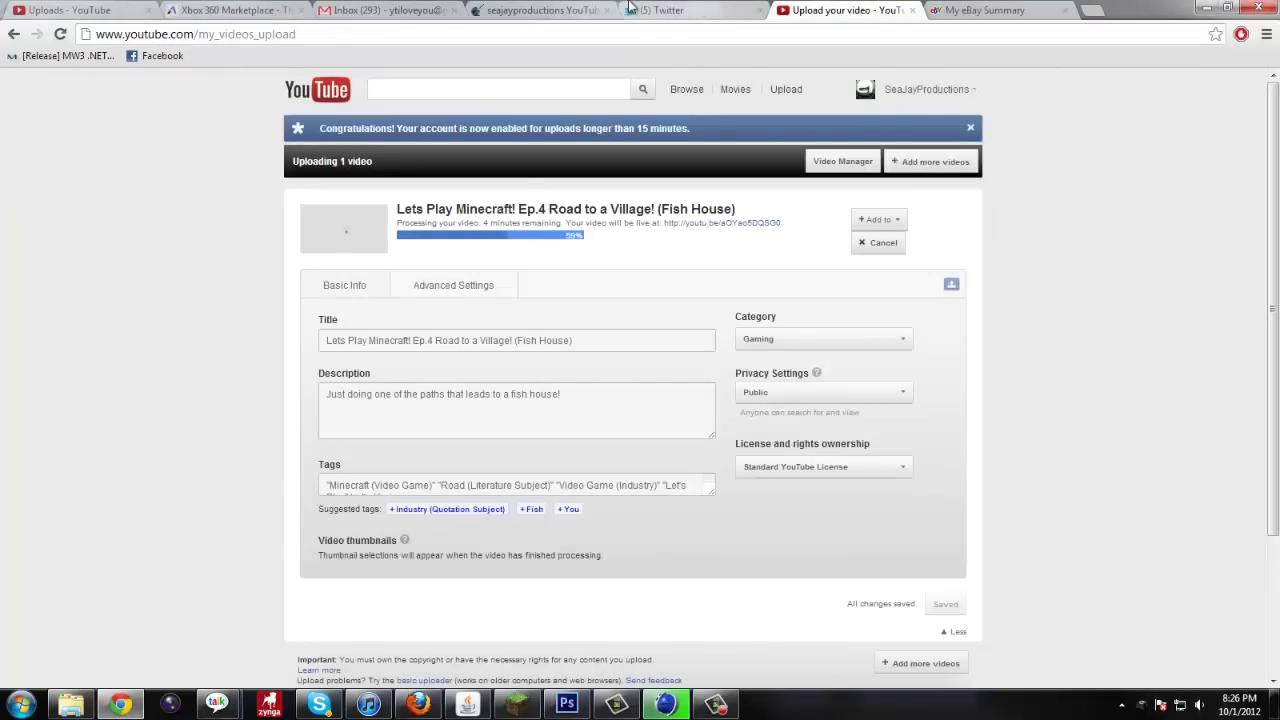
{"action": "left_click", "coordinate": [552, 10]}
{"action": "left_click", "coordinate": [76, 10]}
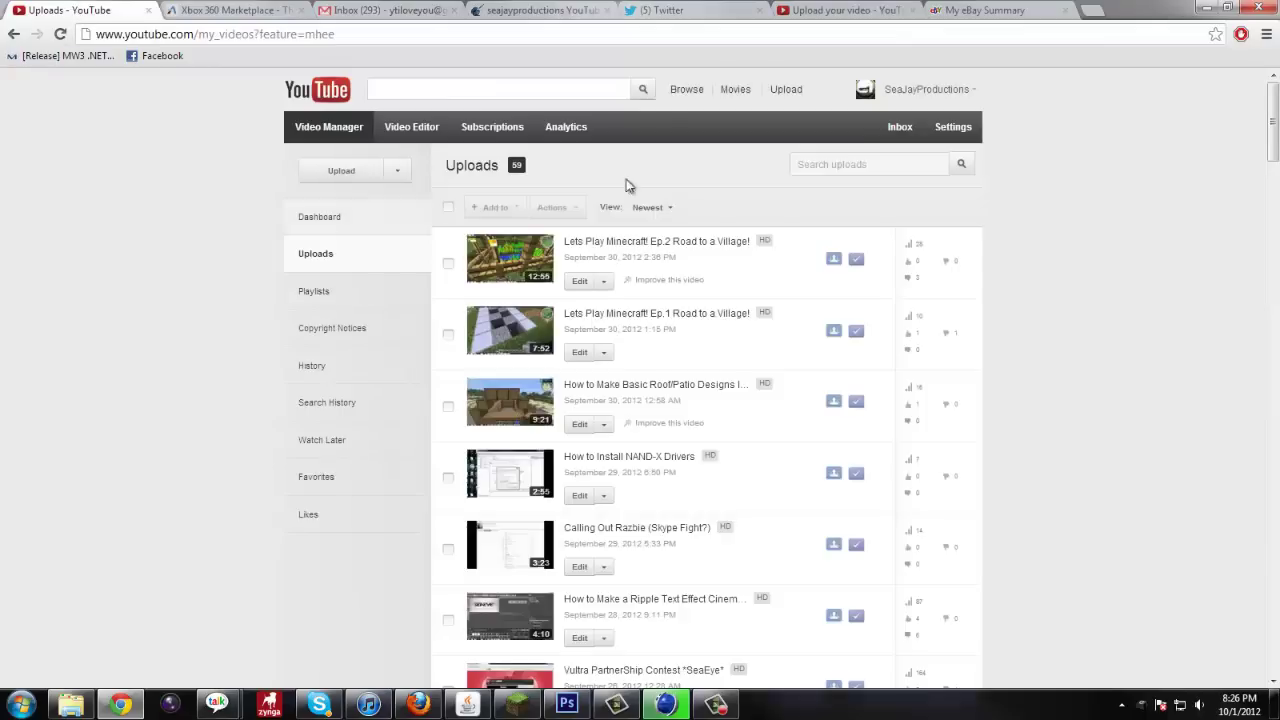
{"action": "left_click", "coordinate": [920, 89]}
{"action": "left_click", "coordinate": [890, 126]}
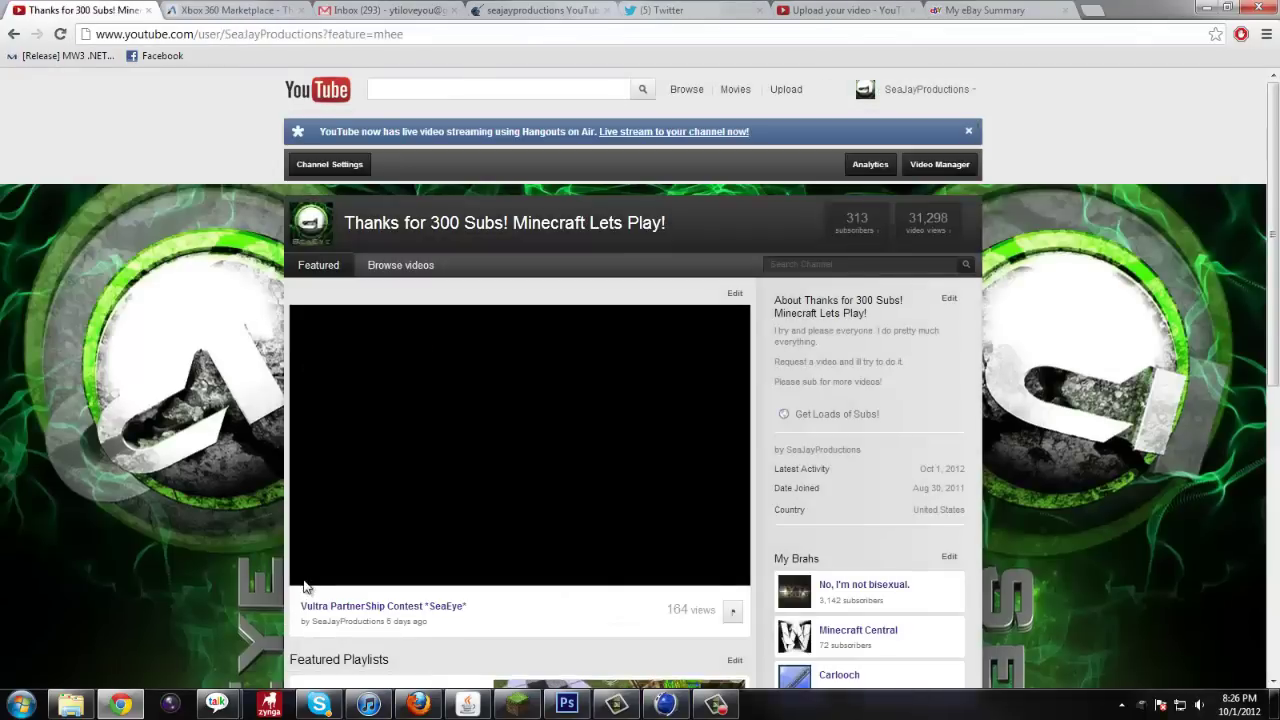
Scroll through the channel page's green background, then return to Cinema 4D.
{"action": "scroll", "coordinate": [260, 540], "scroll_direction": "down", "scroll_amount": 4}
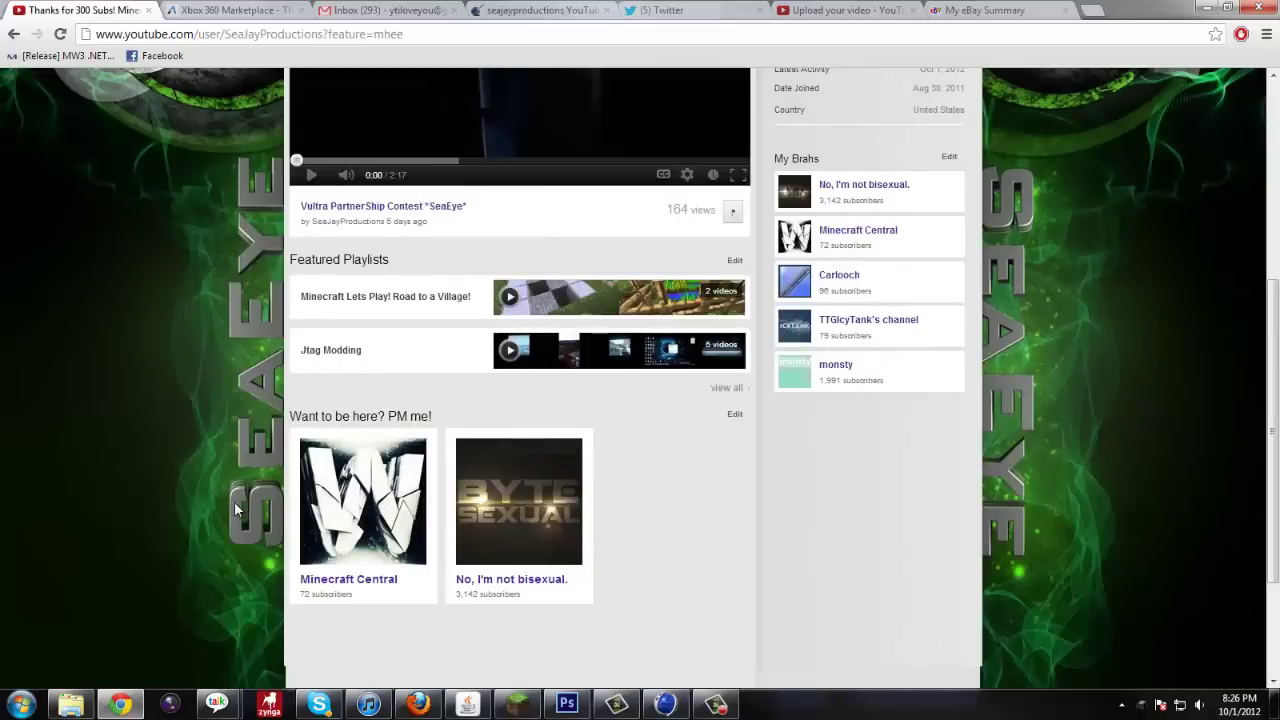
{"action": "scroll", "coordinate": [235, 510], "scroll_direction": "down", "scroll_amount": 2}
{"action": "scroll", "coordinate": [229, 509], "scroll_direction": "up", "scroll_amount": 6}
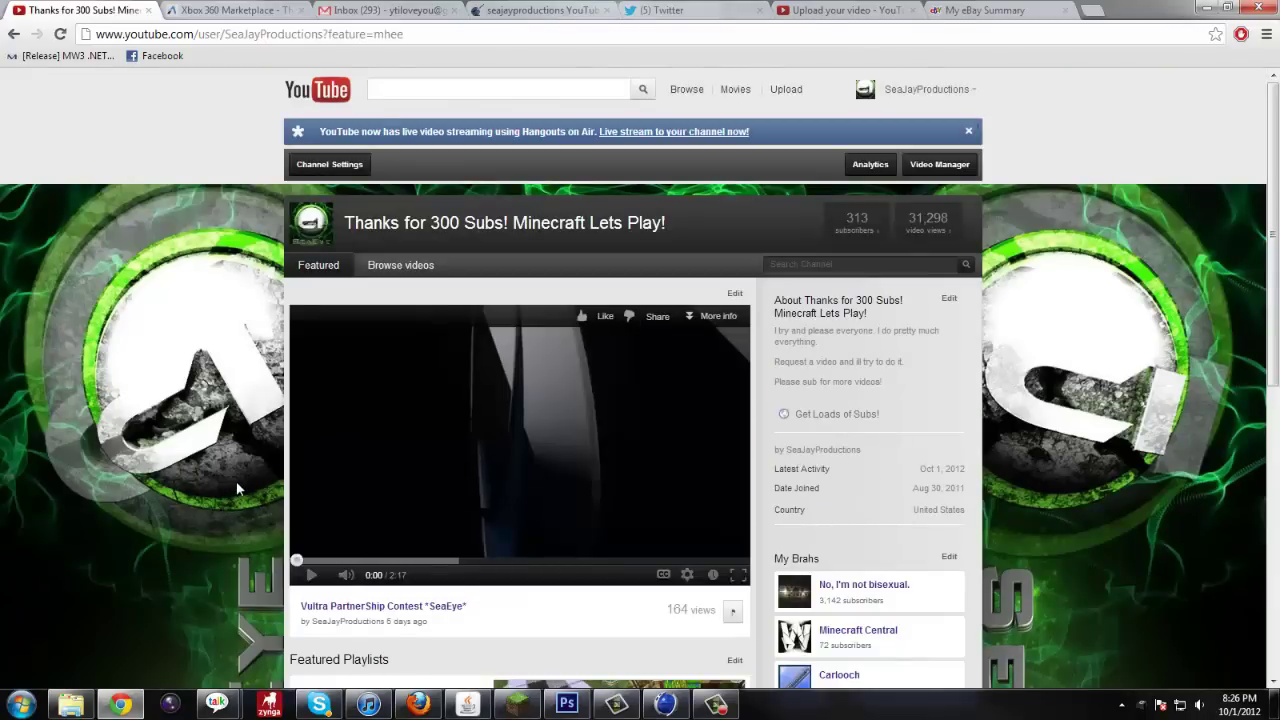
{"action": "left_click", "coordinate": [662, 706]}
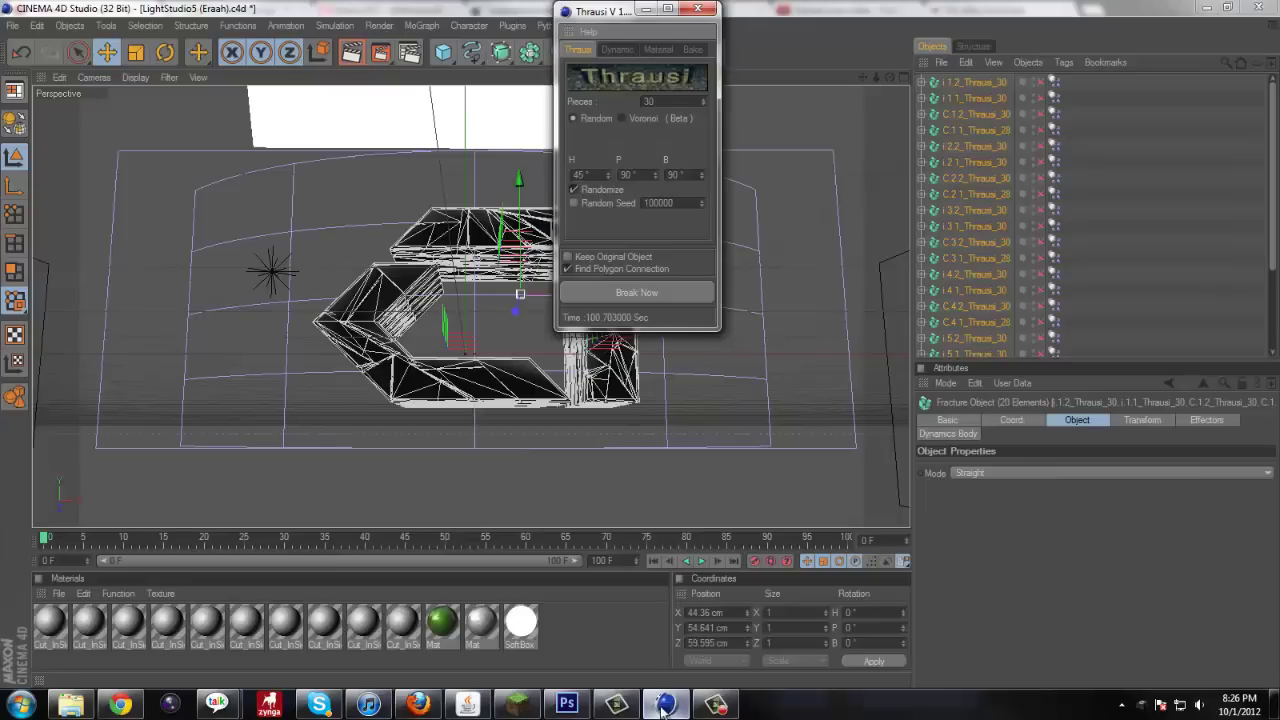
Close the Thrausi fracture window and deselect all objects in the Object Manager.
{"action": "left_click", "coordinate": [709, 11]}
{"action": "left_click", "coordinate": [1131, 313]}
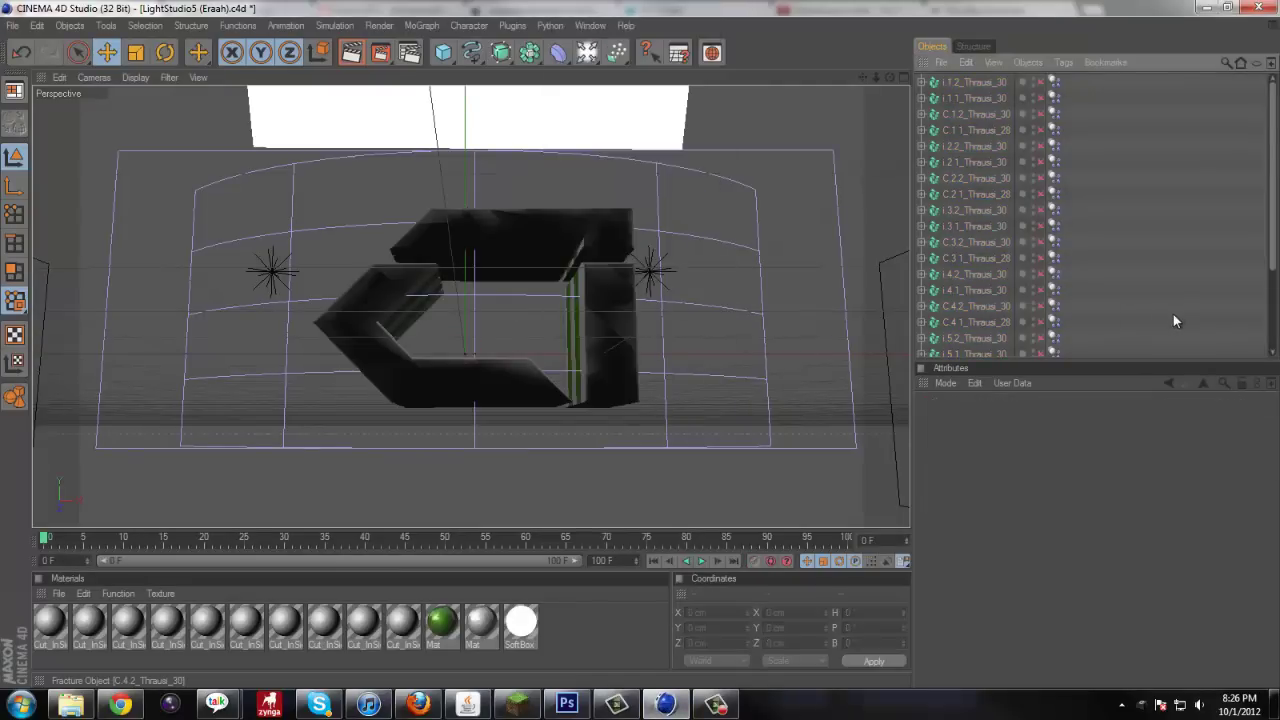
{"action": "scroll", "coordinate": [1173, 314], "scroll_direction": "down", "scroll_amount": 3}
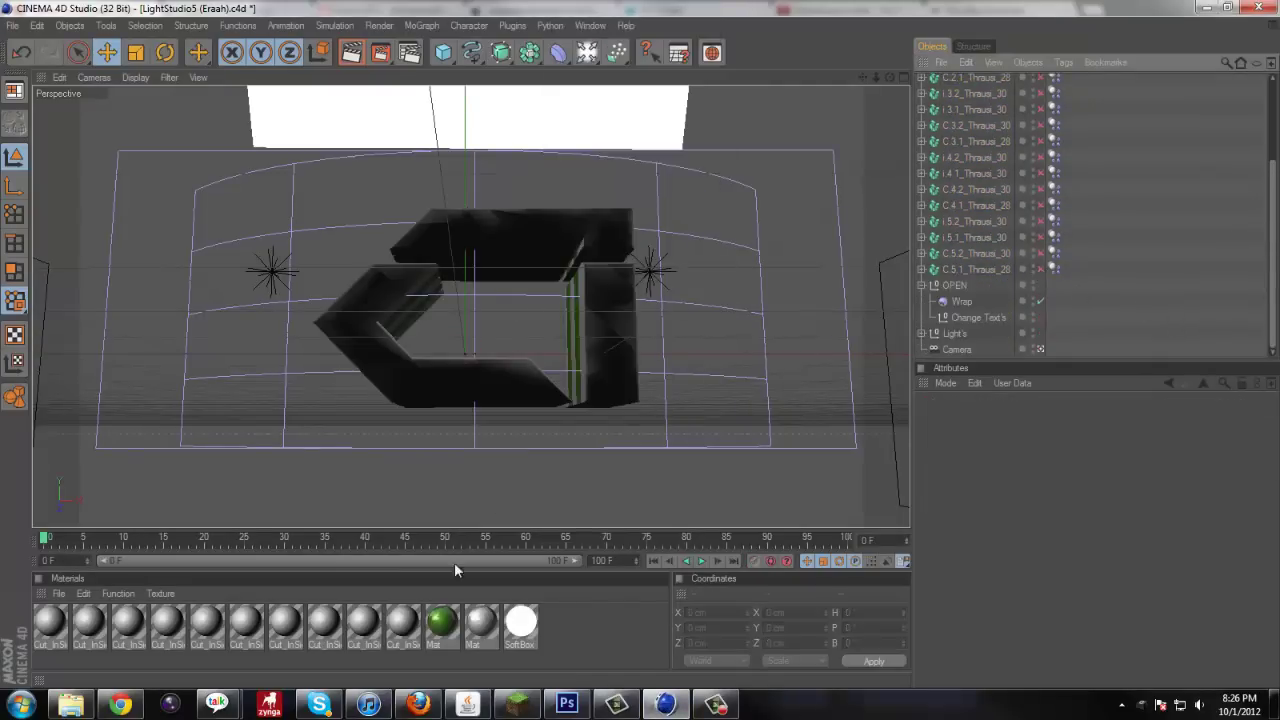
Step the animation back and forth to frame 4, where the C logo's top shatters.
{"action": "left_click", "coordinate": [718, 559]}
{"action": "left_click", "coordinate": [718, 559]}
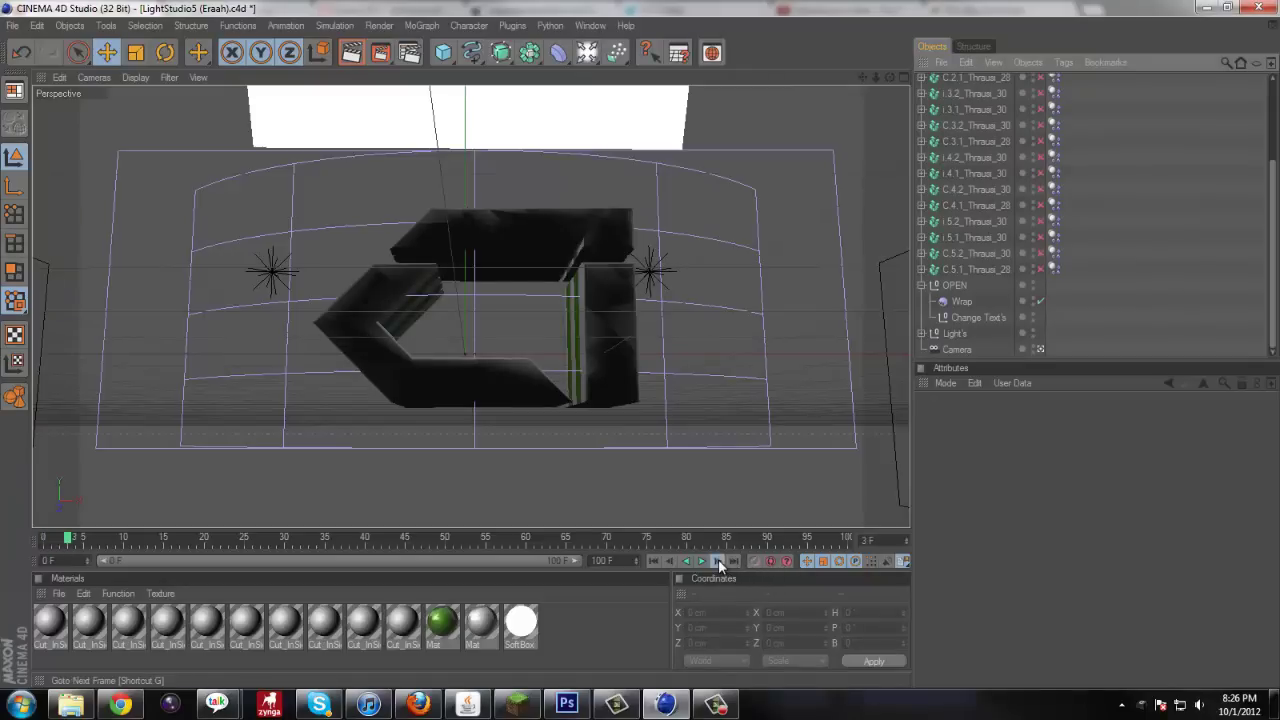
{"action": "left_click", "coordinate": [718, 559]}
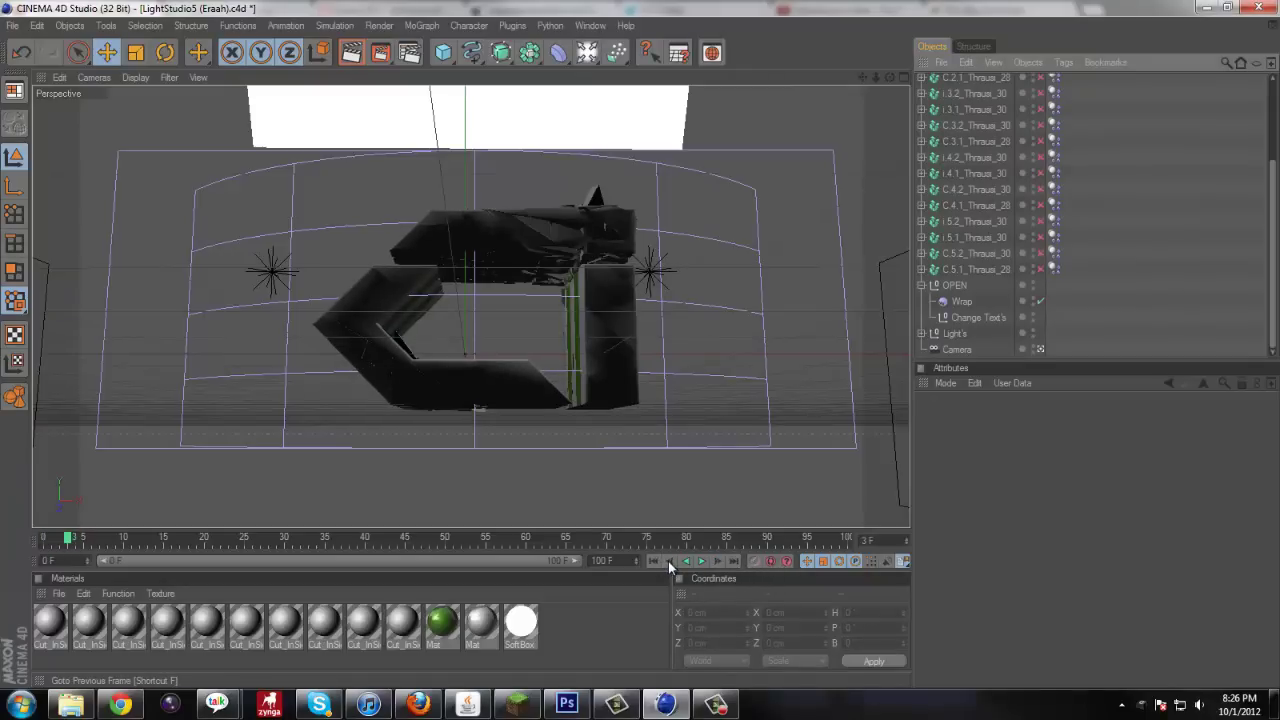
{"action": "left_click", "coordinate": [666, 558]}
{"action": "left_click", "coordinate": [666, 558]}
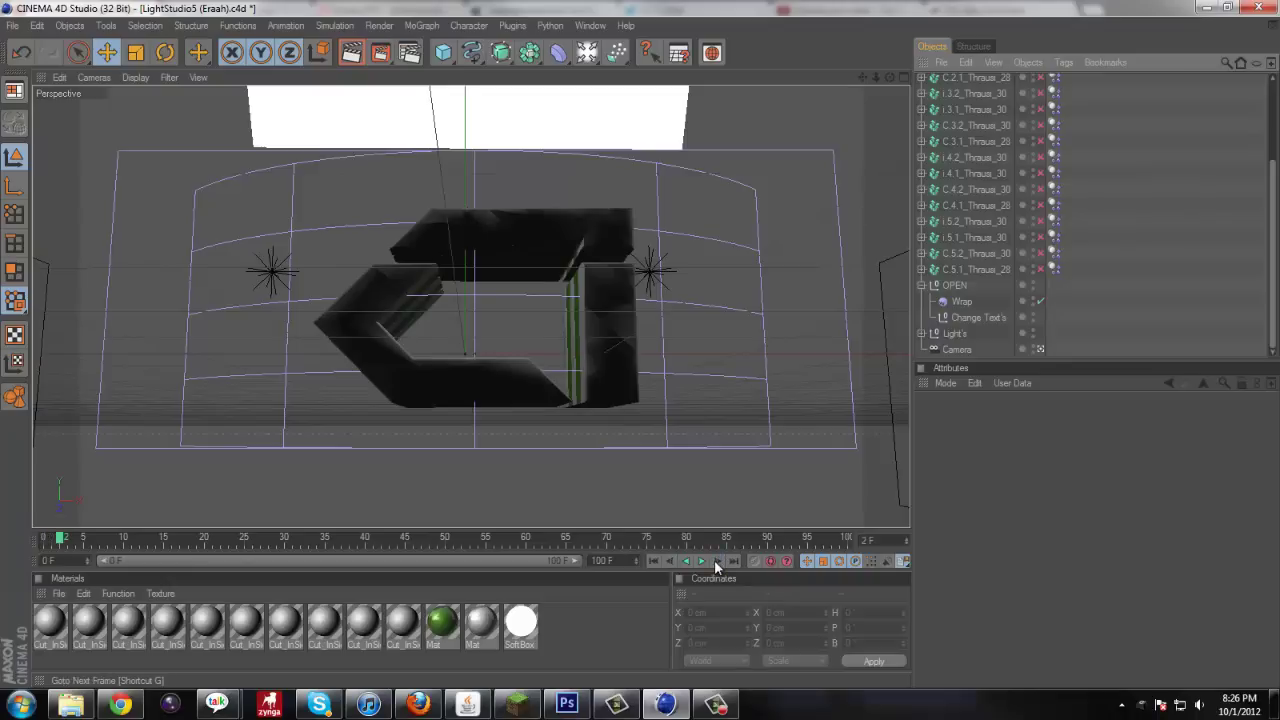
{"action": "left_click", "coordinate": [714, 560]}
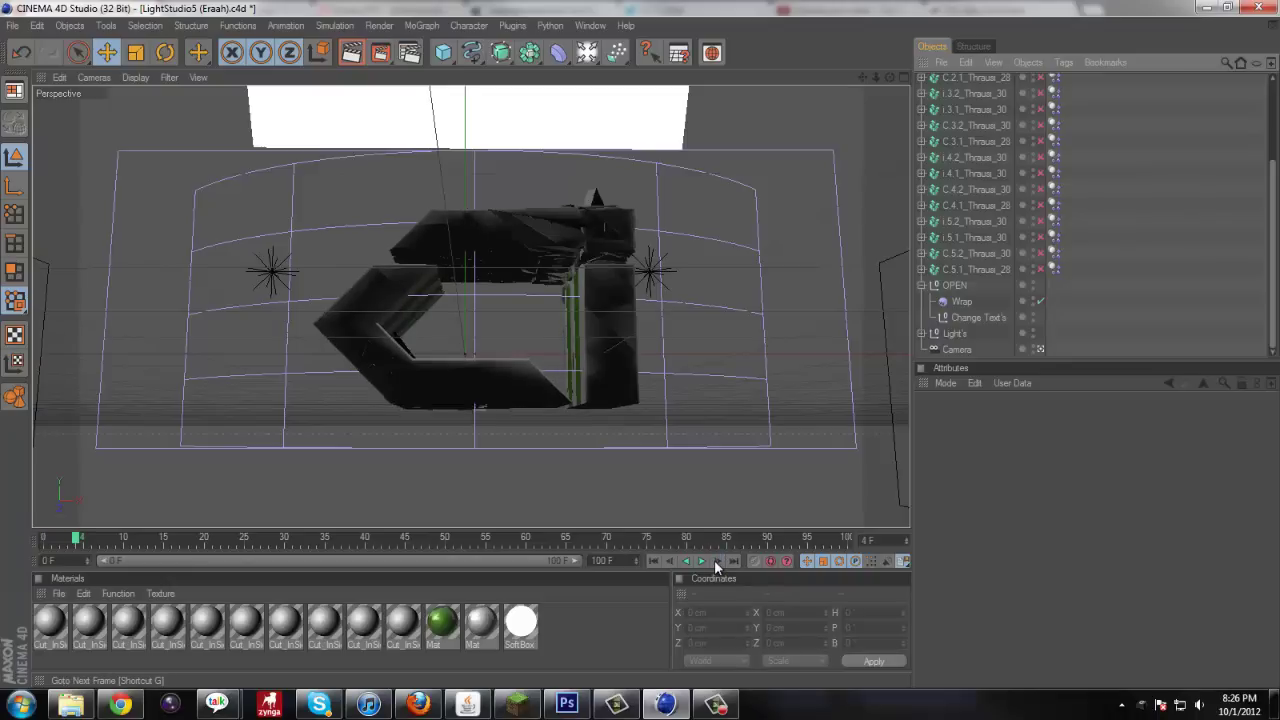
{"action": "left_click", "coordinate": [716, 561]}
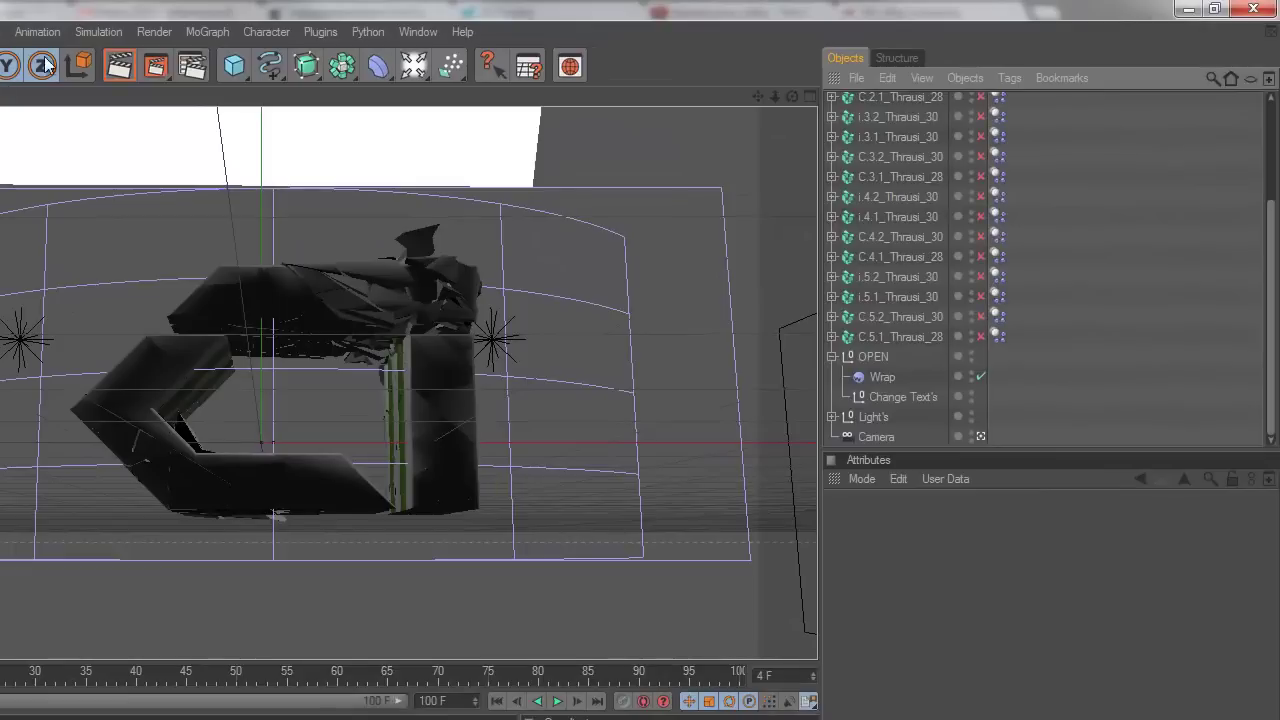
Render a viewport preview of the shattering logo, clear it, and open Render Settings.
{"action": "left_click", "coordinate": [115, 68]}
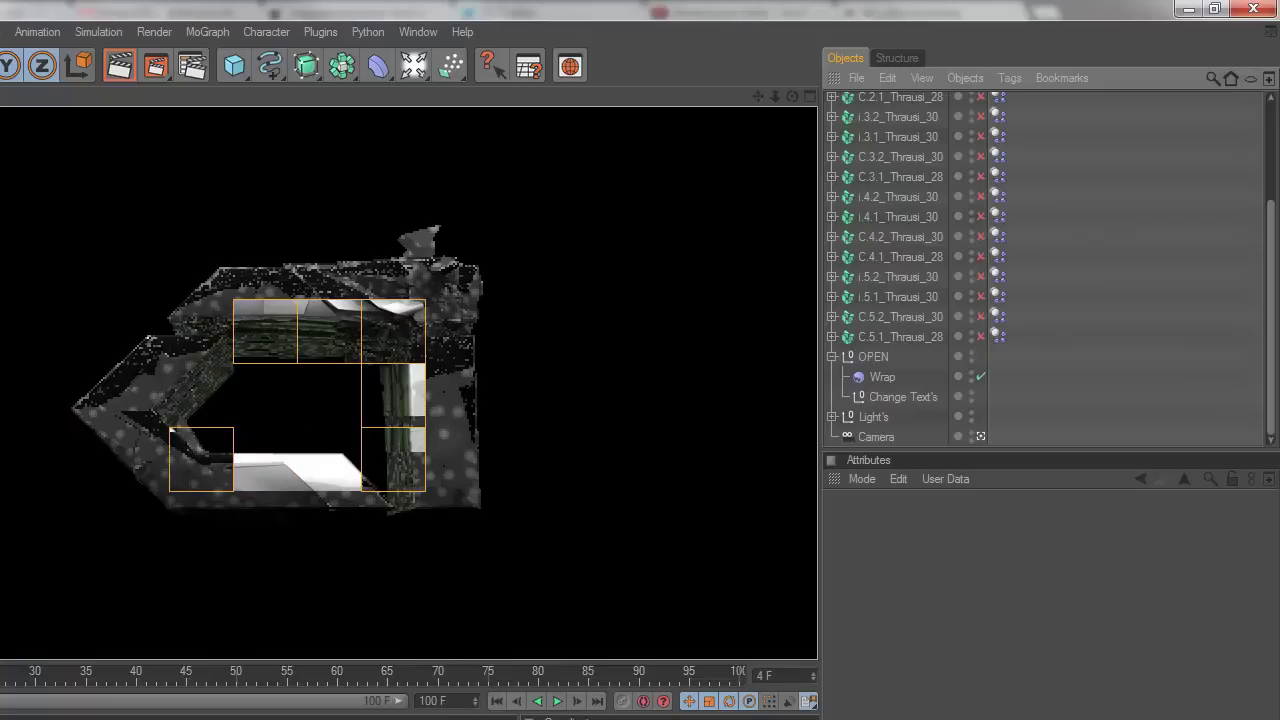
{"action": "left_click", "coordinate": [960, 618]}
{"action": "left_click", "coordinate": [784, 165]}
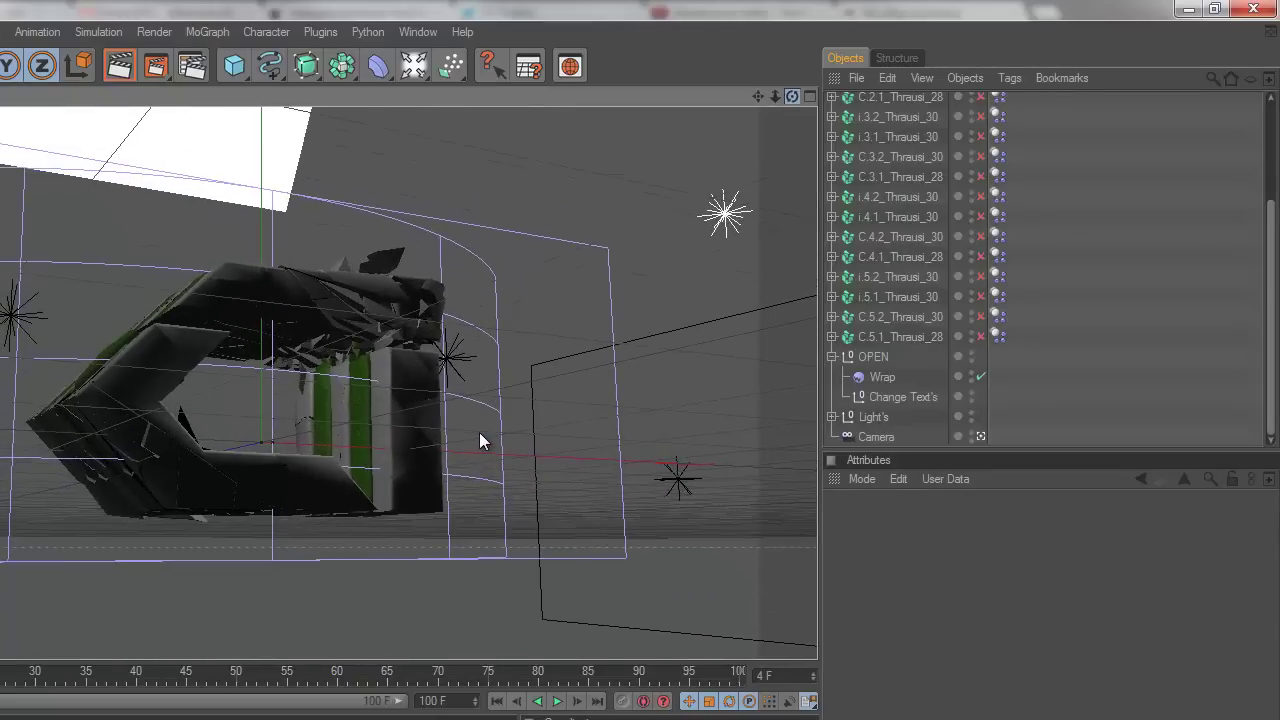
{"action": "left_click", "coordinate": [191, 66]}
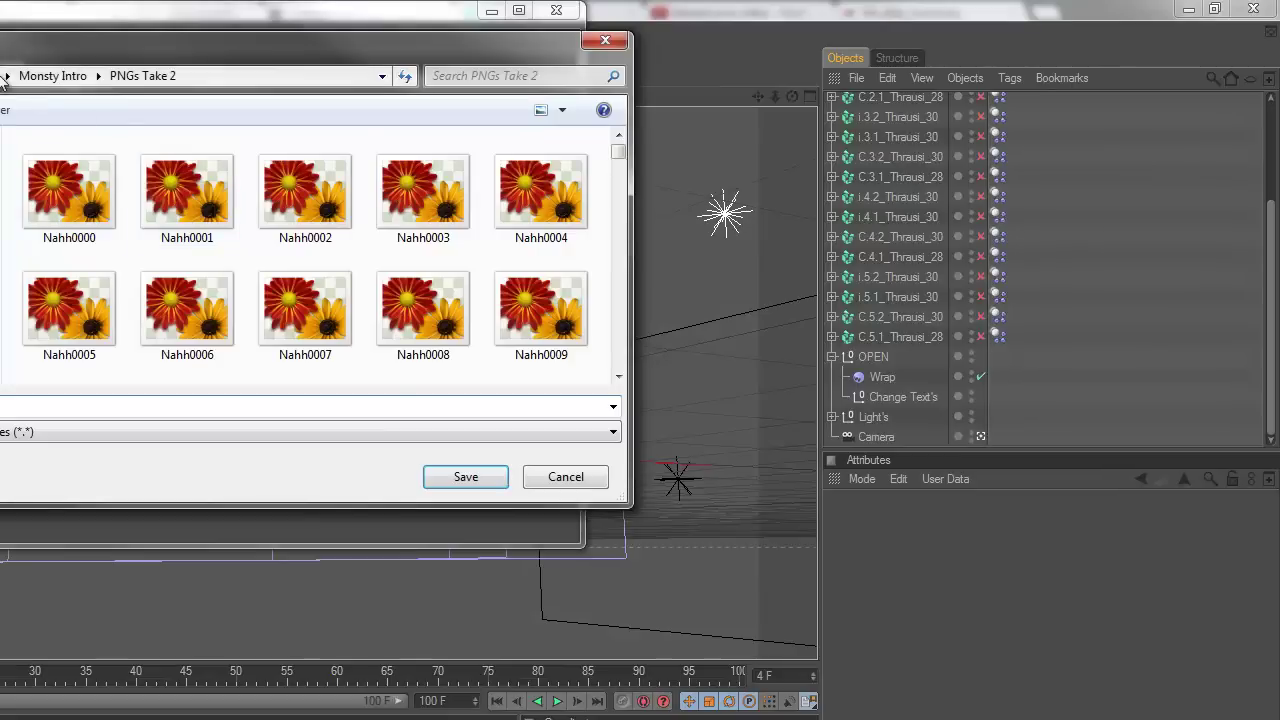
Set the render save path to the GFX File folder with the file name 'yt test'.
{"action": "key", "text": "alt+Up"}
{"action": "key", "text": "alt+Up"}
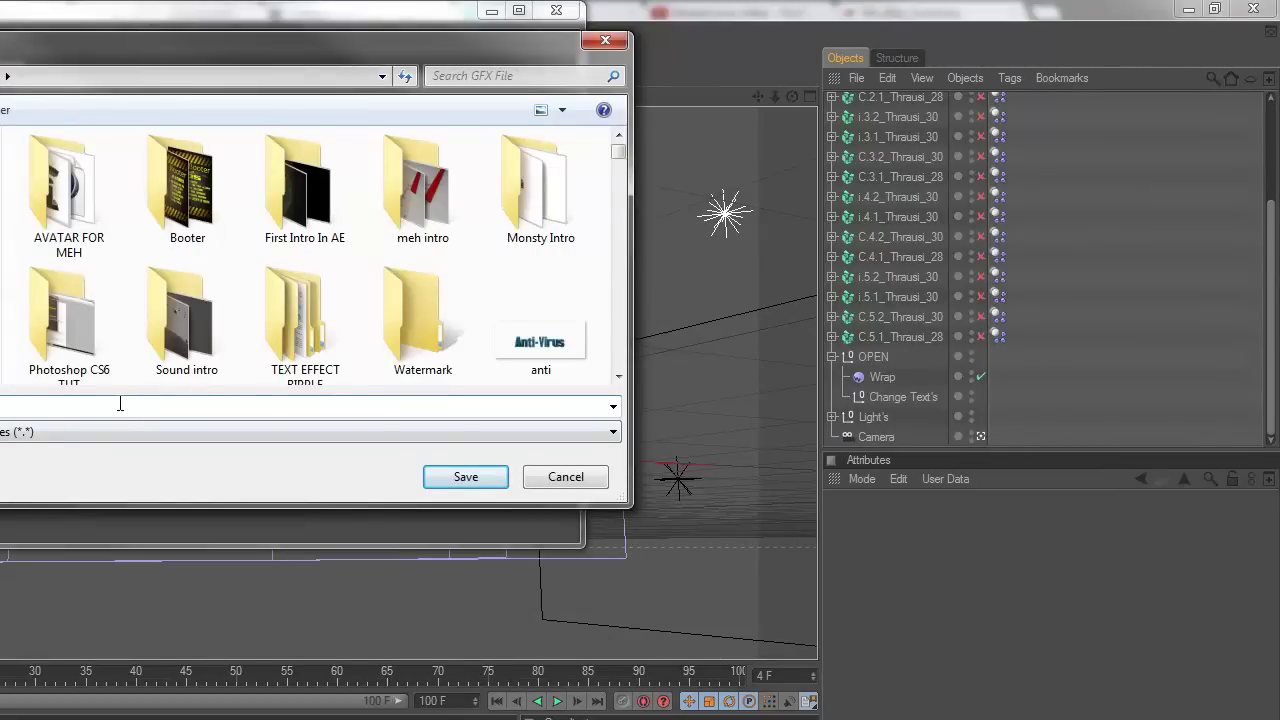
{"action": "type", "text": "yt test"}
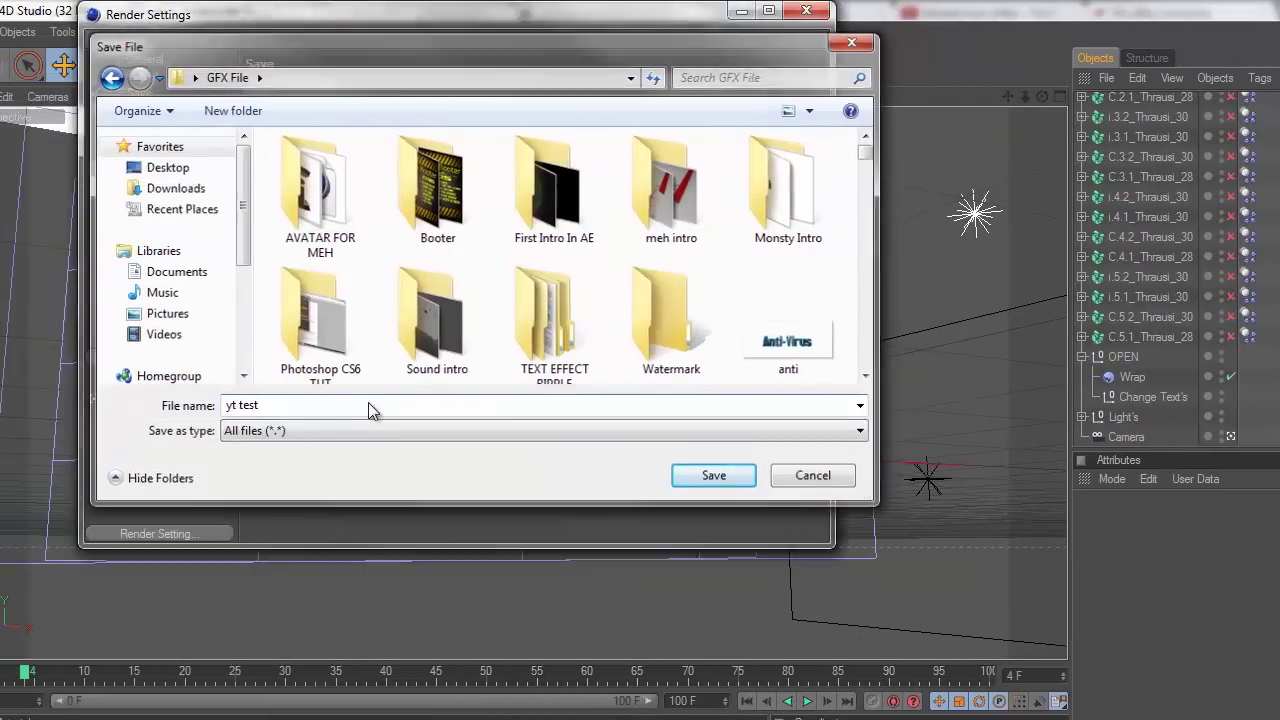
{"action": "key", "text": "Return"}
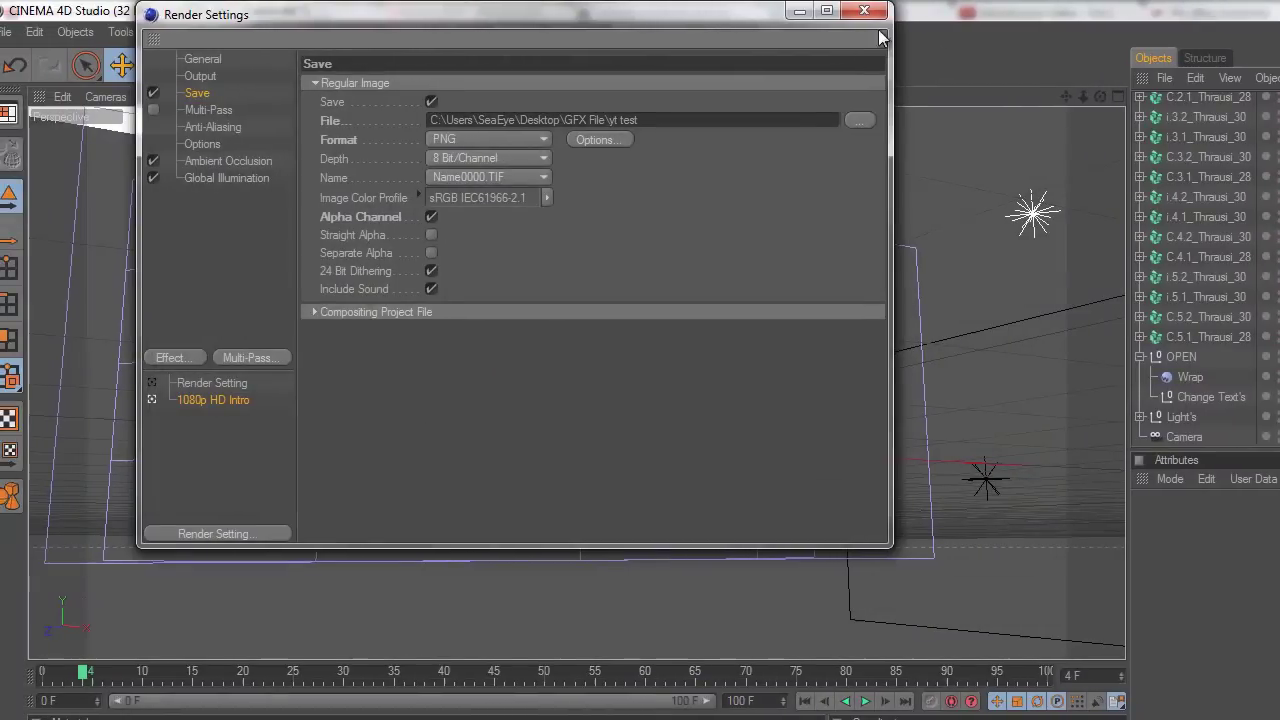
Start a test render of the current frame in the Picture Viewer, then minimize it.
{"action": "left_click", "coordinate": [400, 70]}
{"action": "left_click", "coordinate": [474, 67]}
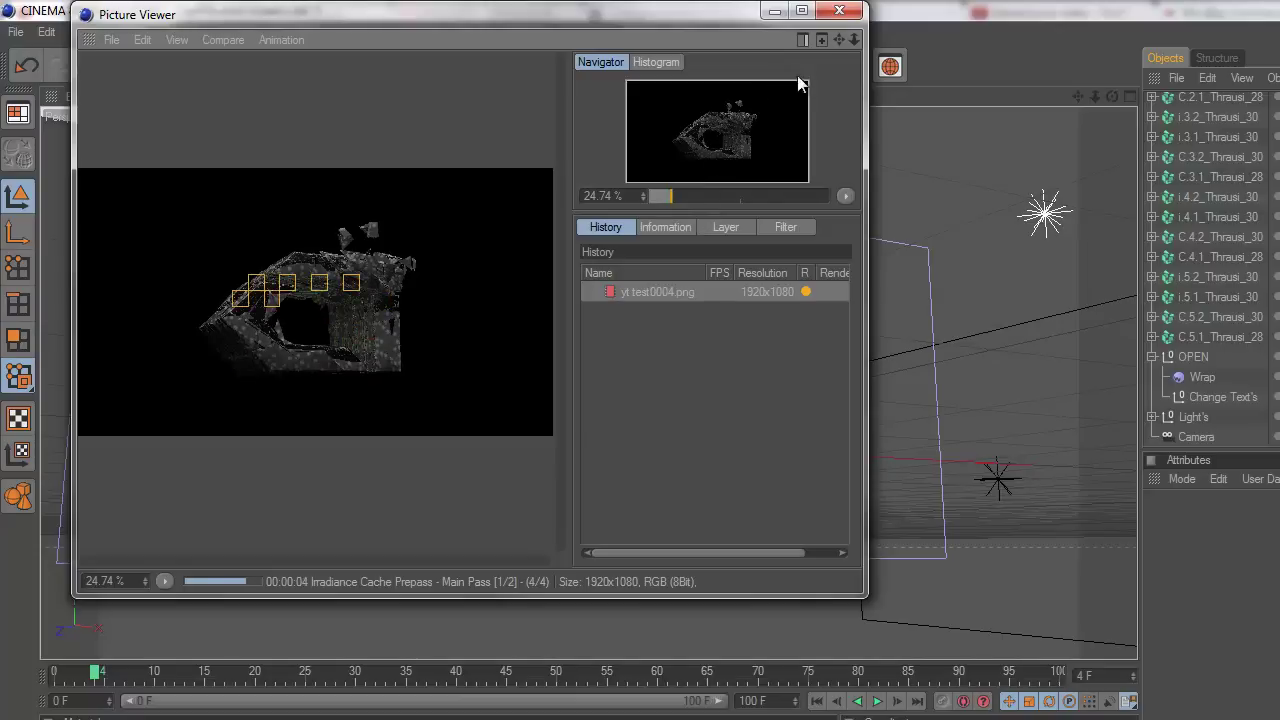
{"action": "left_click", "coordinate": [774, 10]}
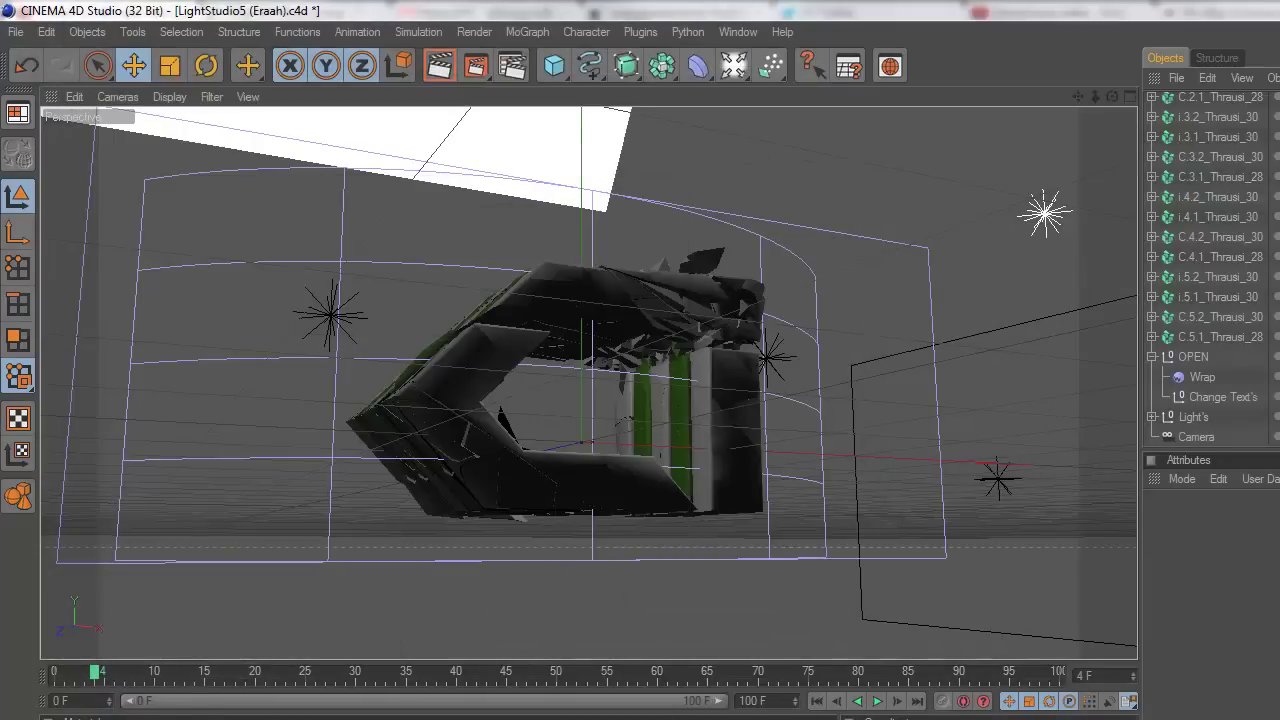
Hide the chat, bring up Explorer and scroll through the GFX folder's contents.
{"action": "key", "text": "alt+Tab"}
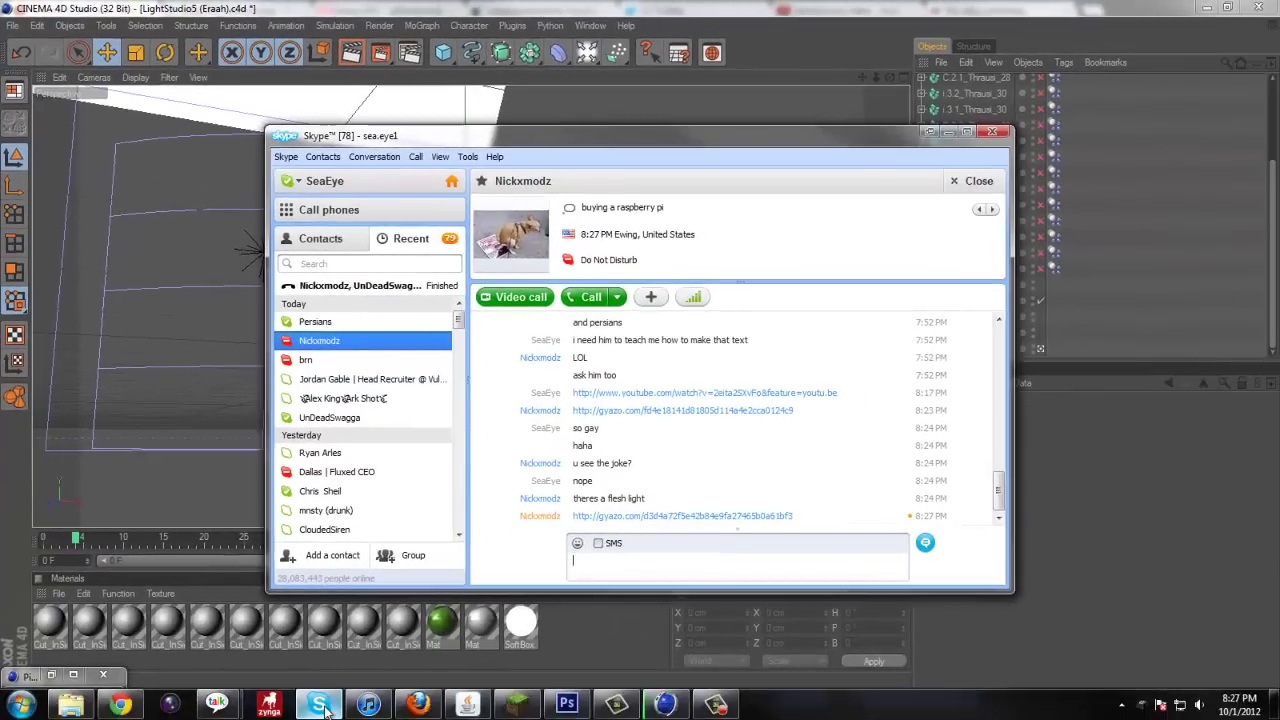
{"action": "left_click", "coordinate": [318, 705]}
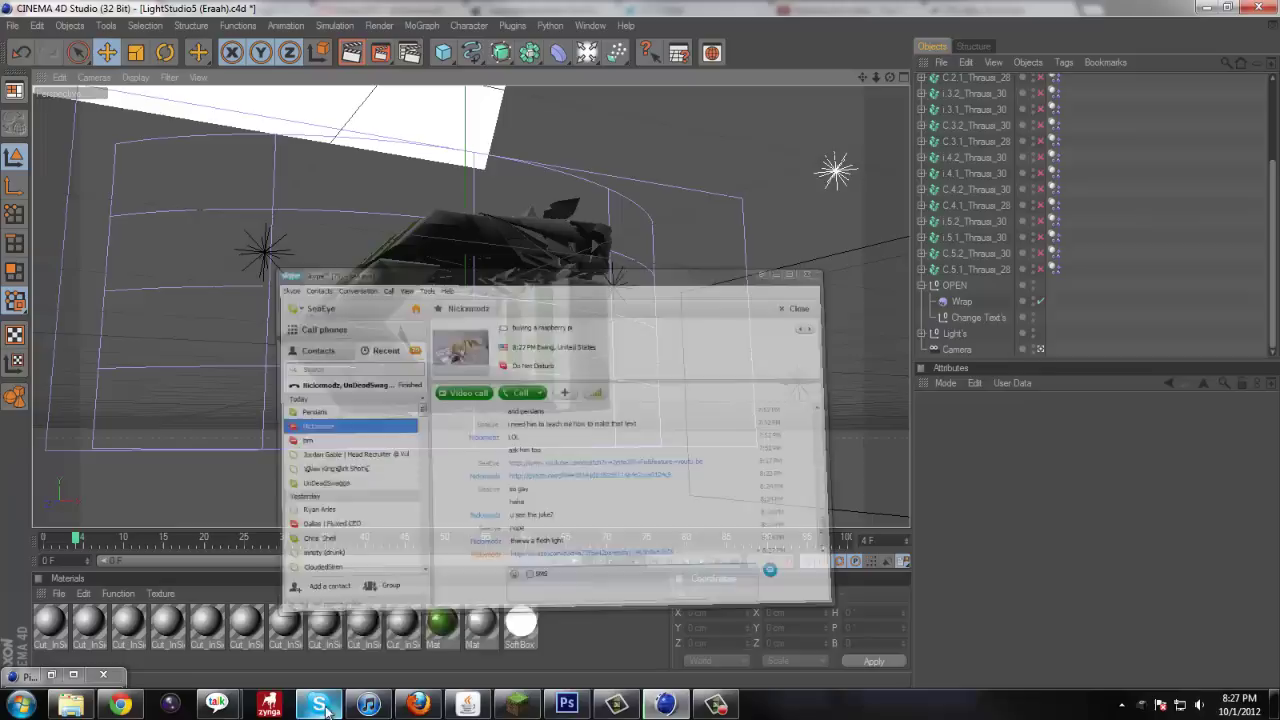
{"action": "left_click", "coordinate": [566, 700]}
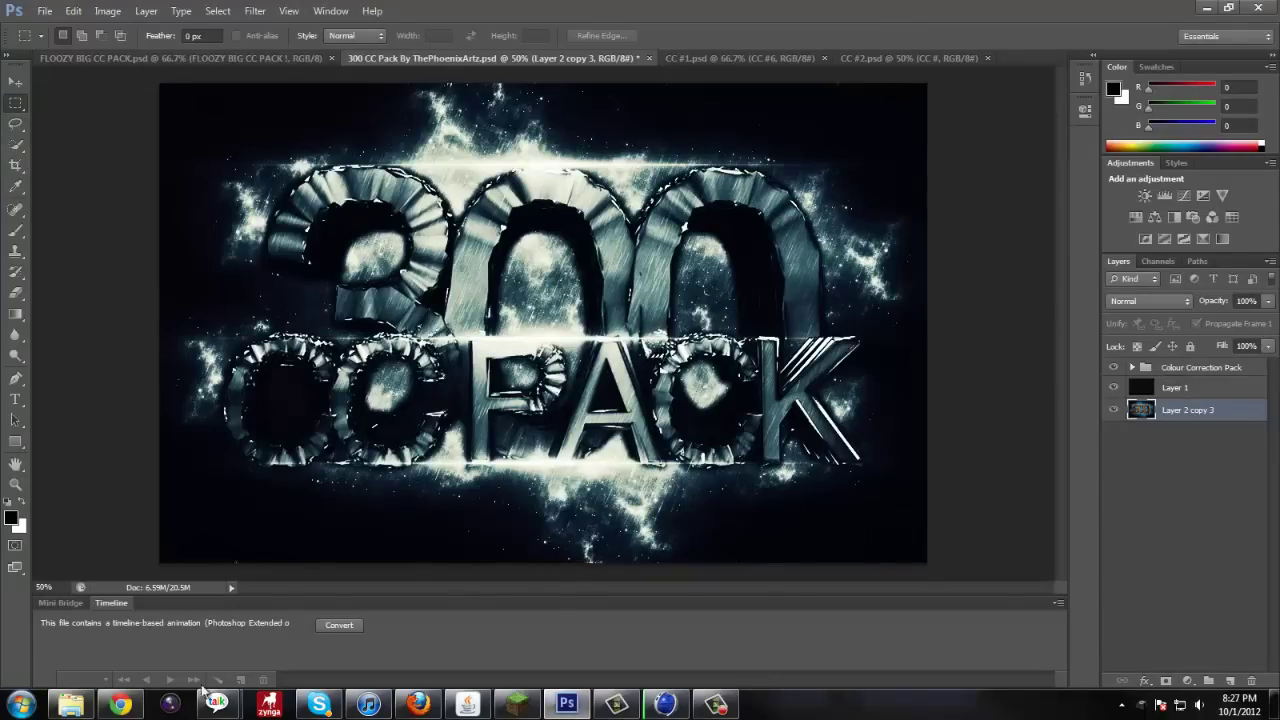
{"action": "left_click", "coordinate": [70, 705]}
{"action": "left_click", "coordinate": [373, 214]}
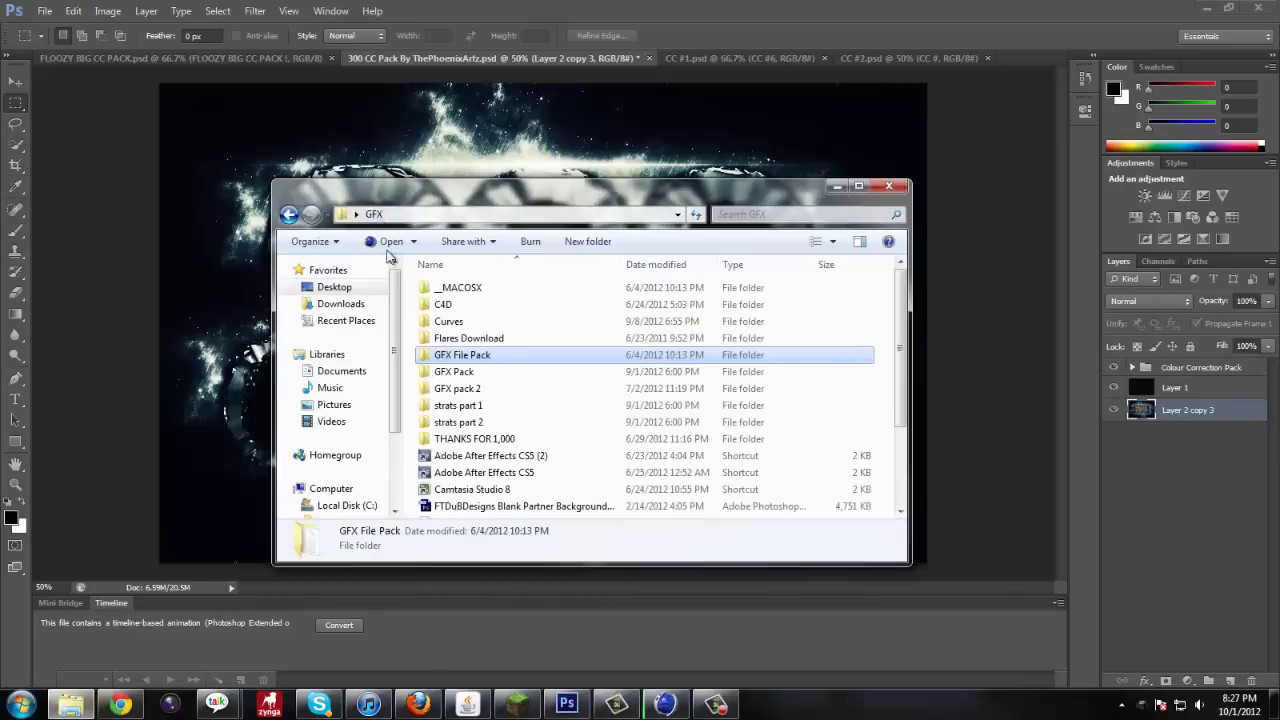
{"action": "scroll", "coordinate": [489, 343], "scroll_direction": "down", "scroll_amount": 3}
{"action": "scroll", "coordinate": [515, 362], "scroll_direction": "up", "scroll_amount": 3}
{"action": "scroll", "coordinate": [517, 380], "scroll_direction": "down", "scroll_amount": 3}
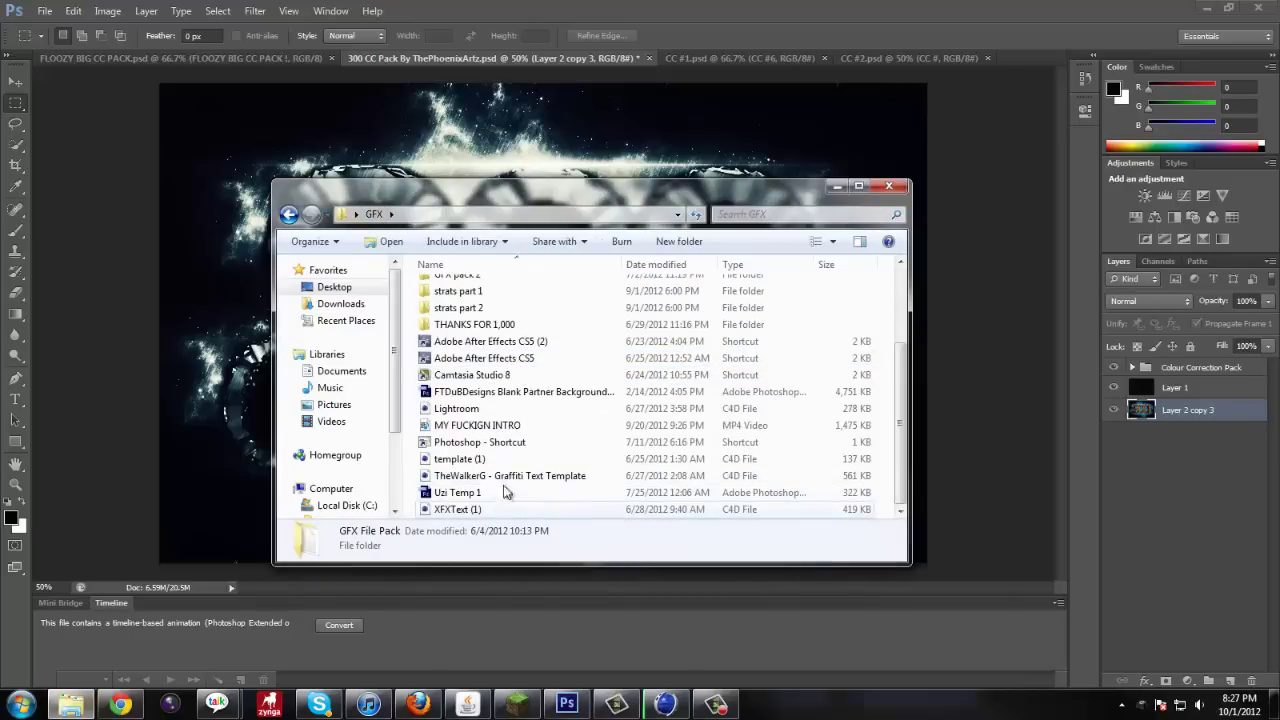
{"action": "scroll", "coordinate": [490, 495], "scroll_direction": "up", "scroll_amount": 2}
{"action": "scroll", "coordinate": [478, 455], "scroll_direction": "up", "scroll_amount": 1}
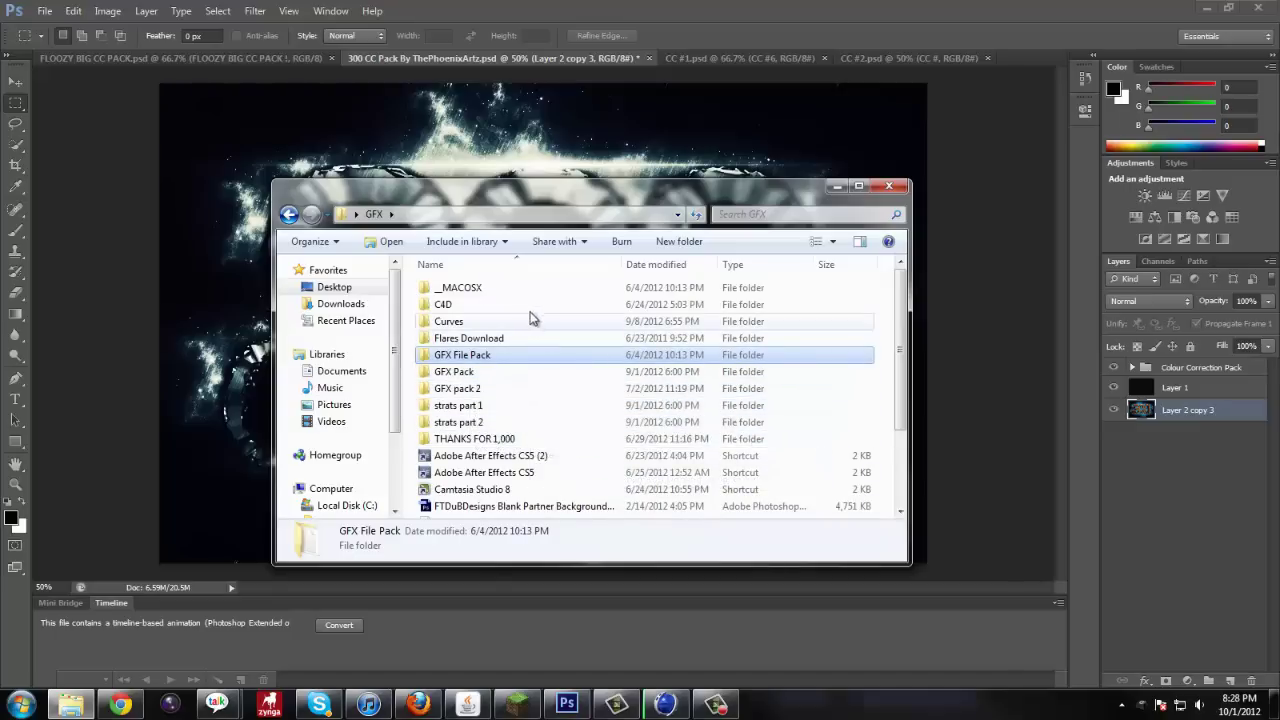
{"action": "scroll", "coordinate": [525, 345], "scroll_direction": "down", "scroll_amount": 2}
{"action": "scroll", "coordinate": [525, 355], "scroll_direction": "up", "scroll_amount": 2}
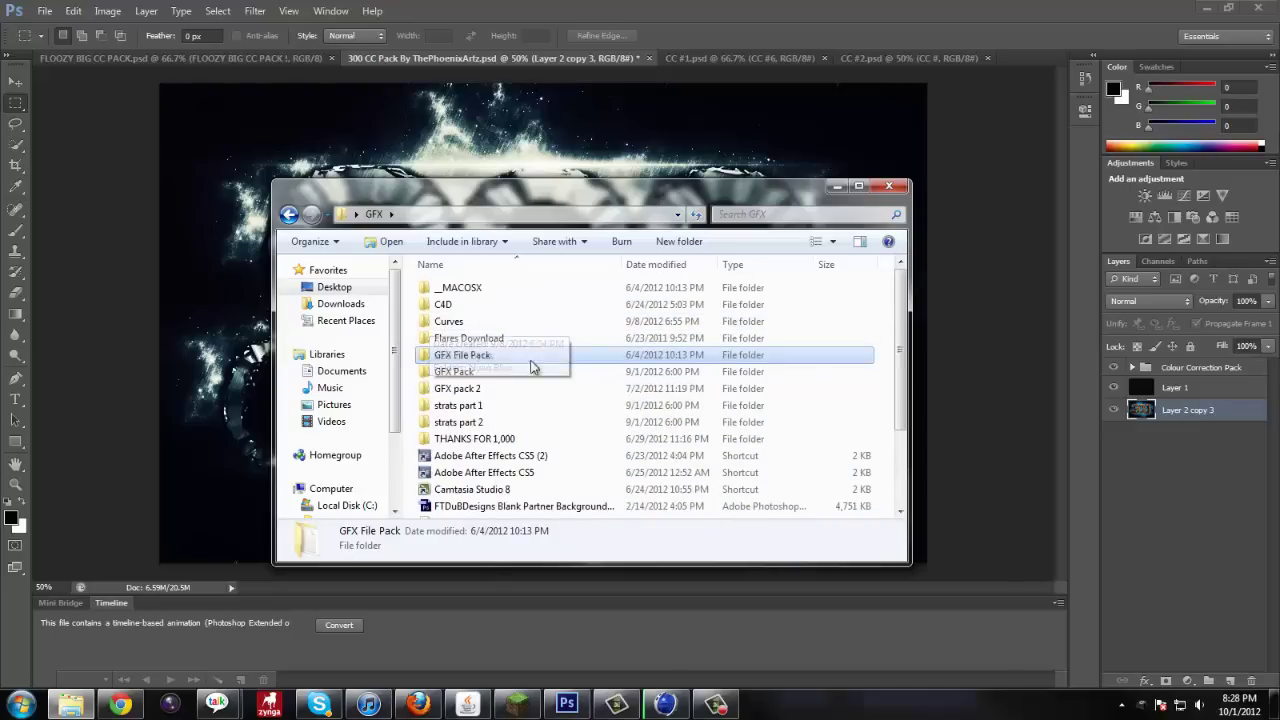
{"action": "key", "text": "t"}
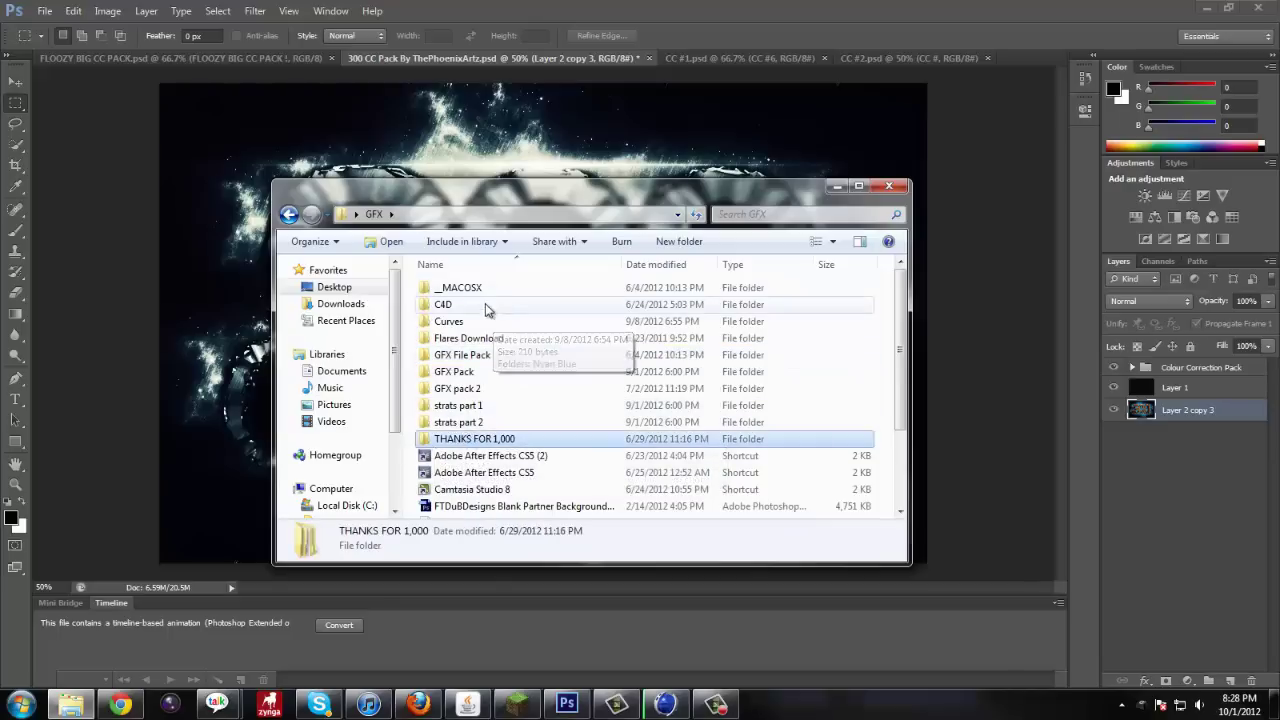
Look inside the Curves, Nyan Blue and Flares Download folders, returning to GFX each time.
{"action": "left_click", "coordinate": [454, 326]}
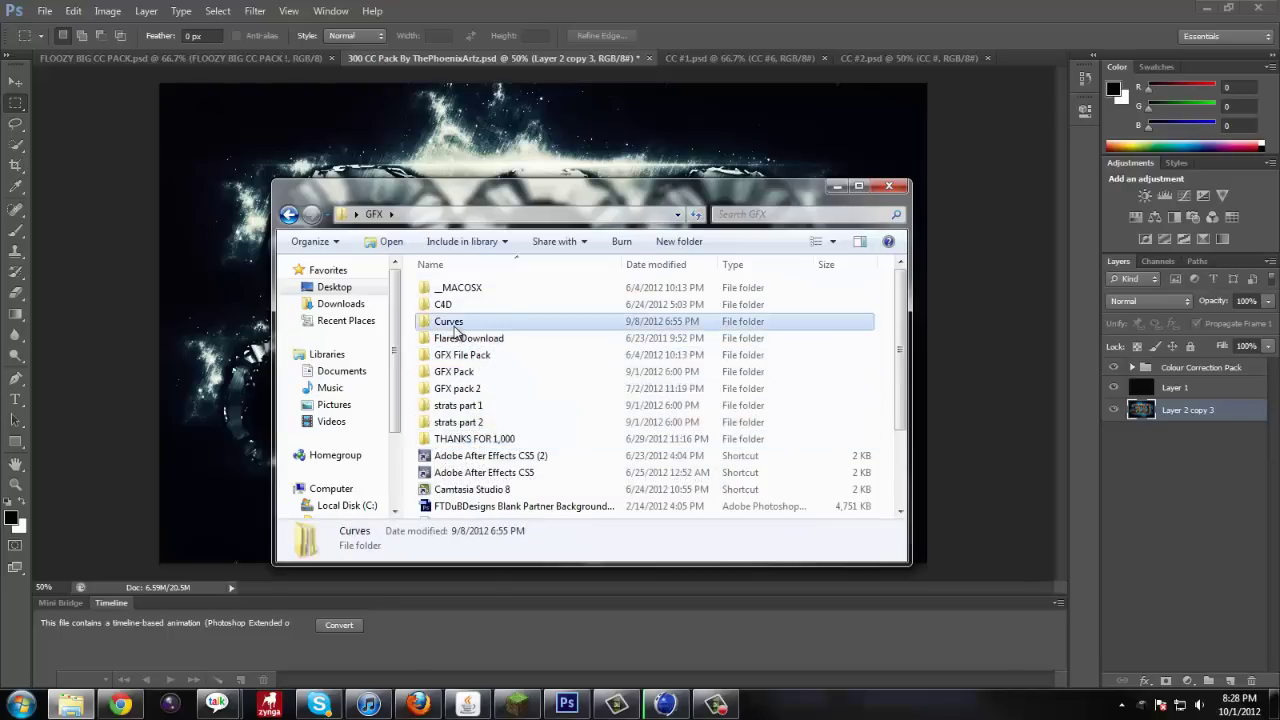
{"action": "double_click", "coordinate": [454, 326]}
{"action": "double_click", "coordinate": [445, 288]}
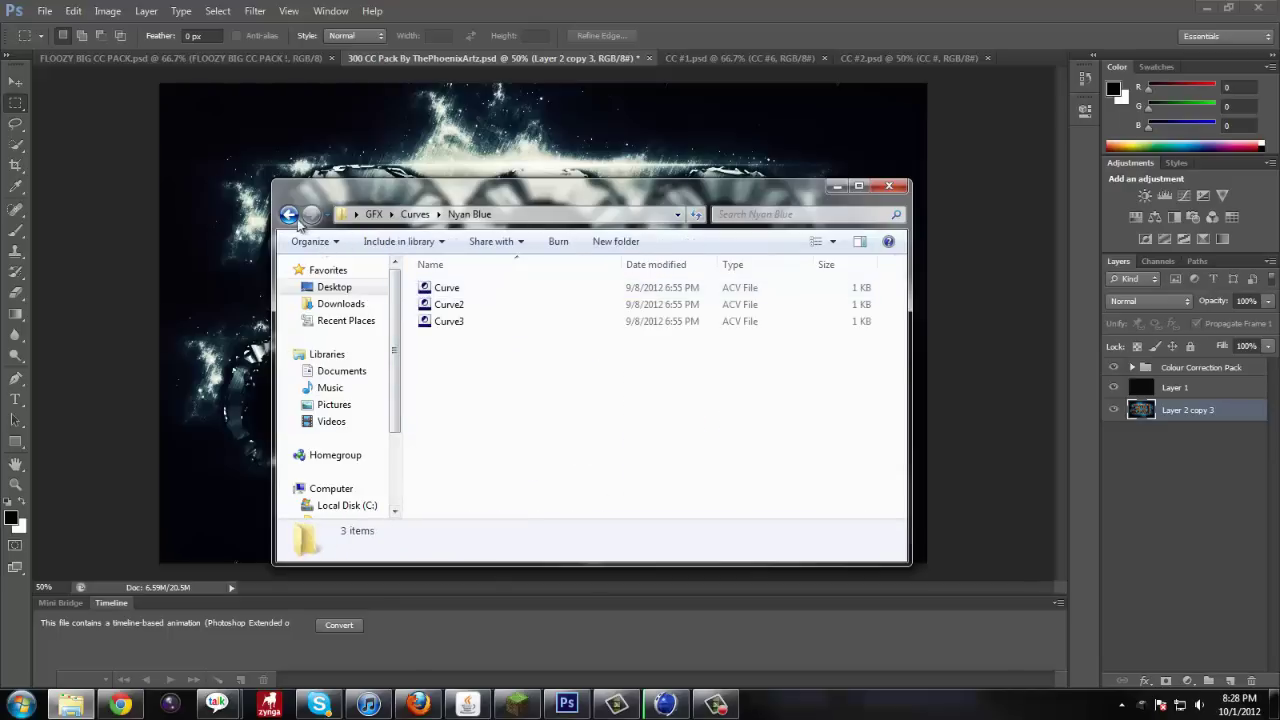
{"action": "left_click", "coordinate": [289, 214]}
{"action": "left_click", "coordinate": [289, 214]}
{"action": "left_click", "coordinate": [486, 337]}
{"action": "double_click", "coordinate": [486, 337]}
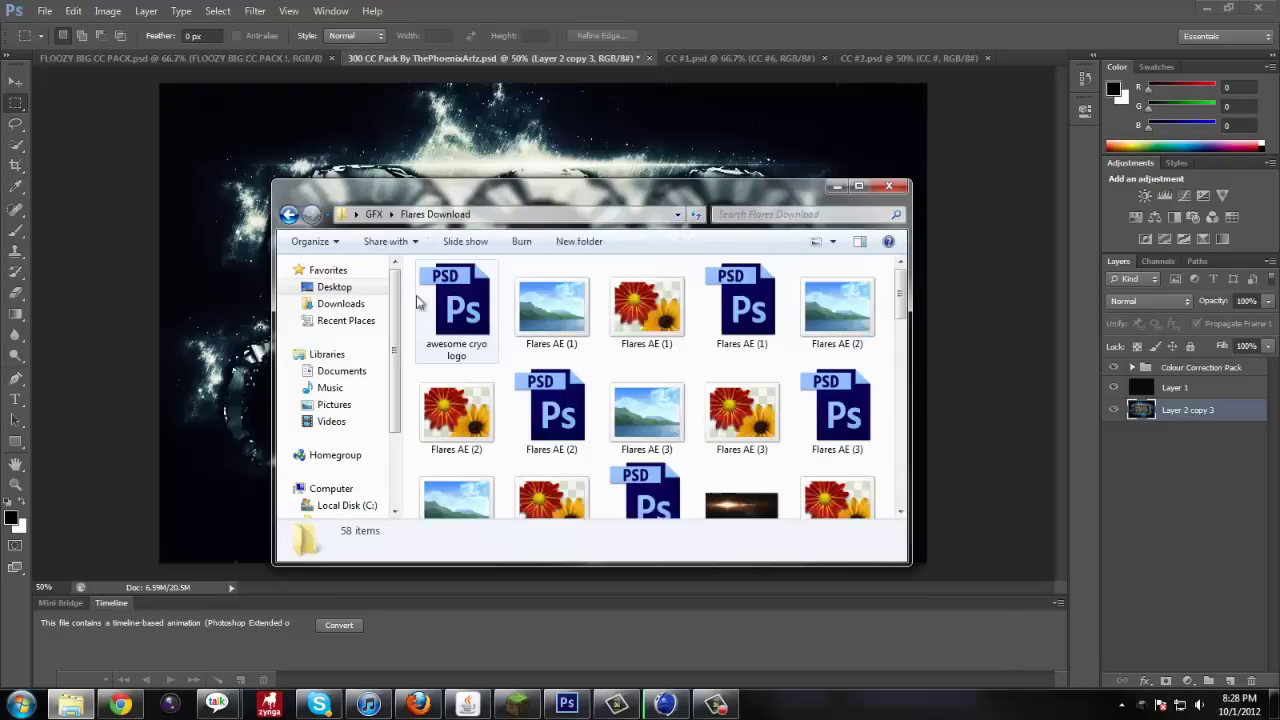
{"action": "left_click", "coordinate": [289, 214]}
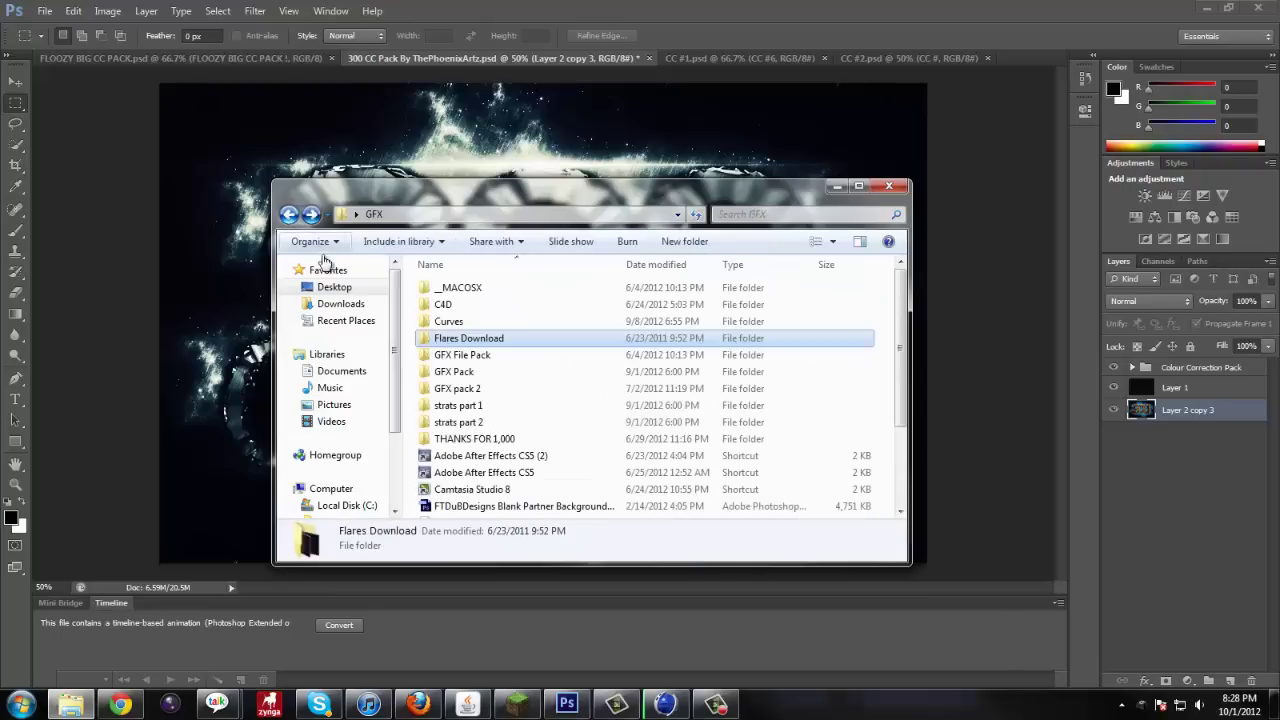
{"action": "left_click", "coordinate": [509, 443]}
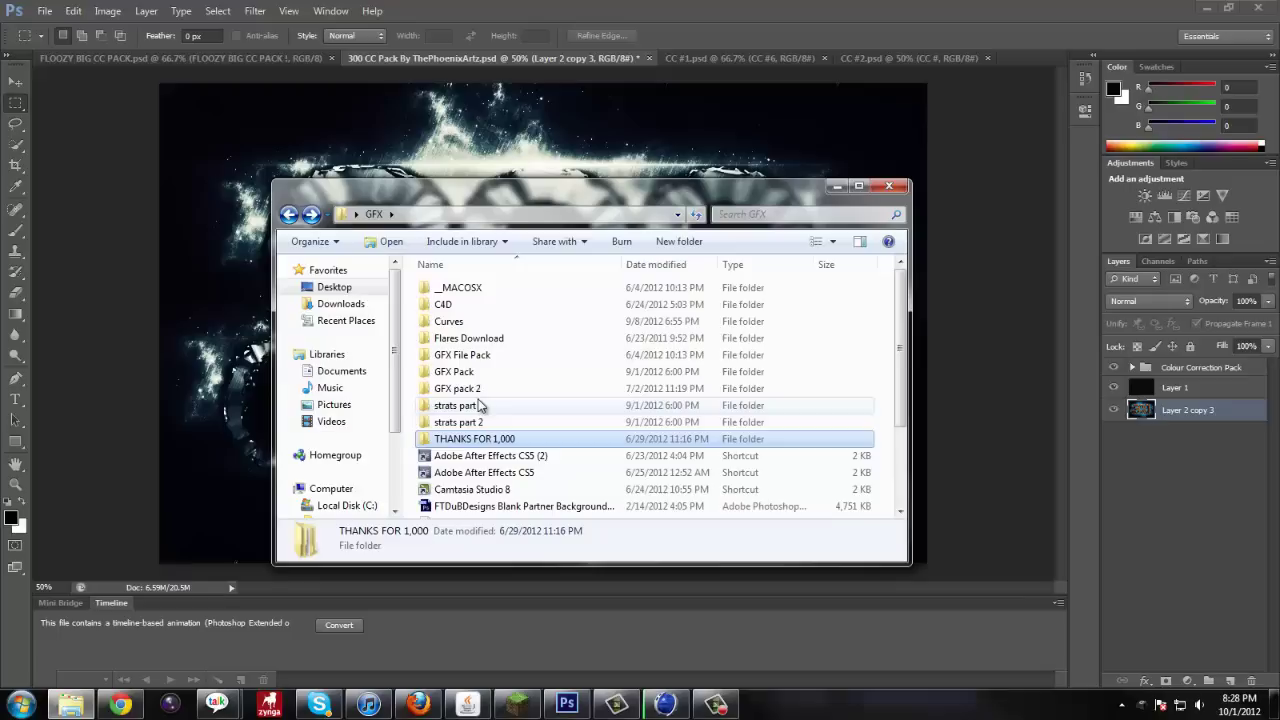
Open GFX Pack > 50 Subscriber GFX Pack > Youtube Background Template By LittleDzn and preview Standered.
{"action": "double_click", "coordinate": [481, 373]}
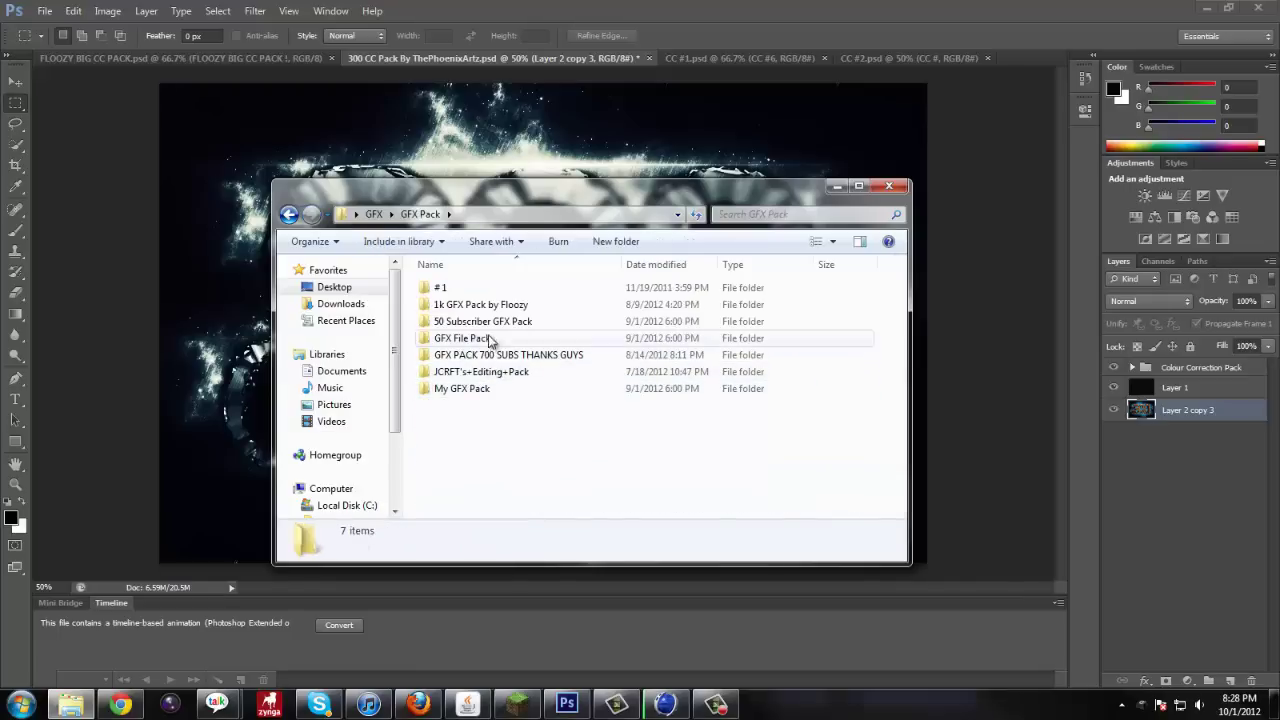
{"action": "double_click", "coordinate": [489, 323]}
{"action": "double_click", "coordinate": [483, 405]}
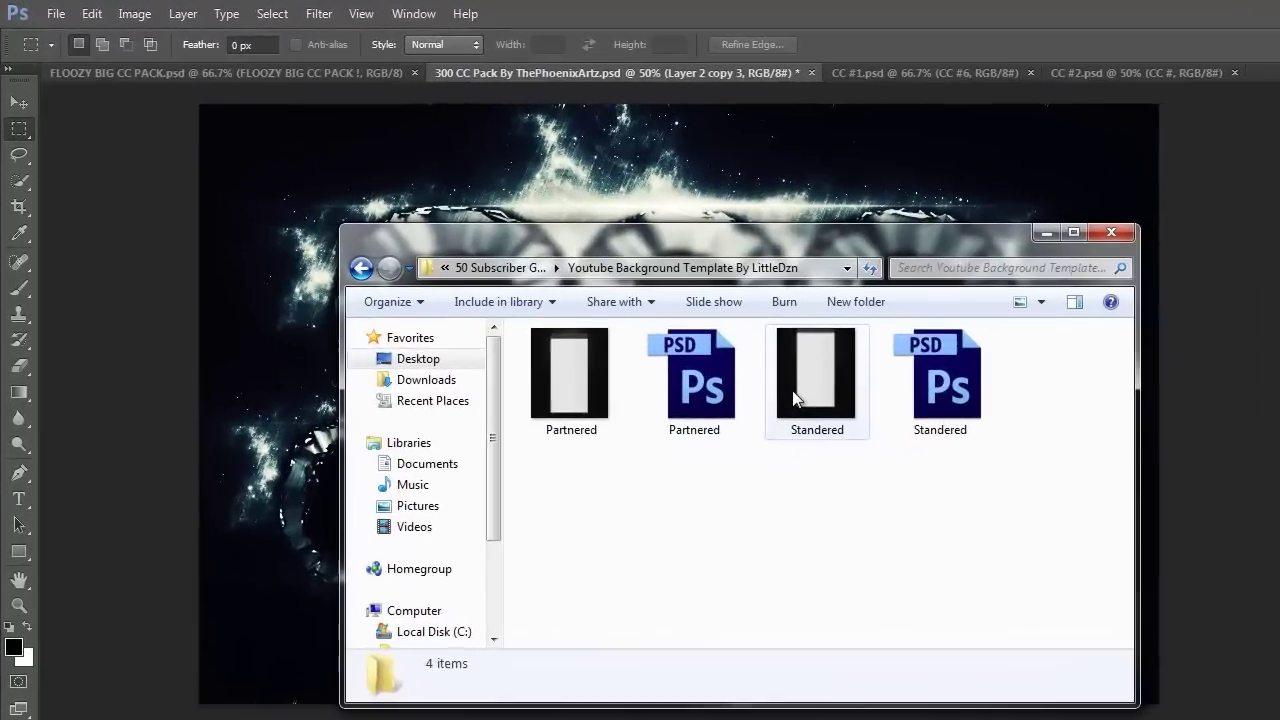
{"action": "double_click", "coordinate": [792, 390]}
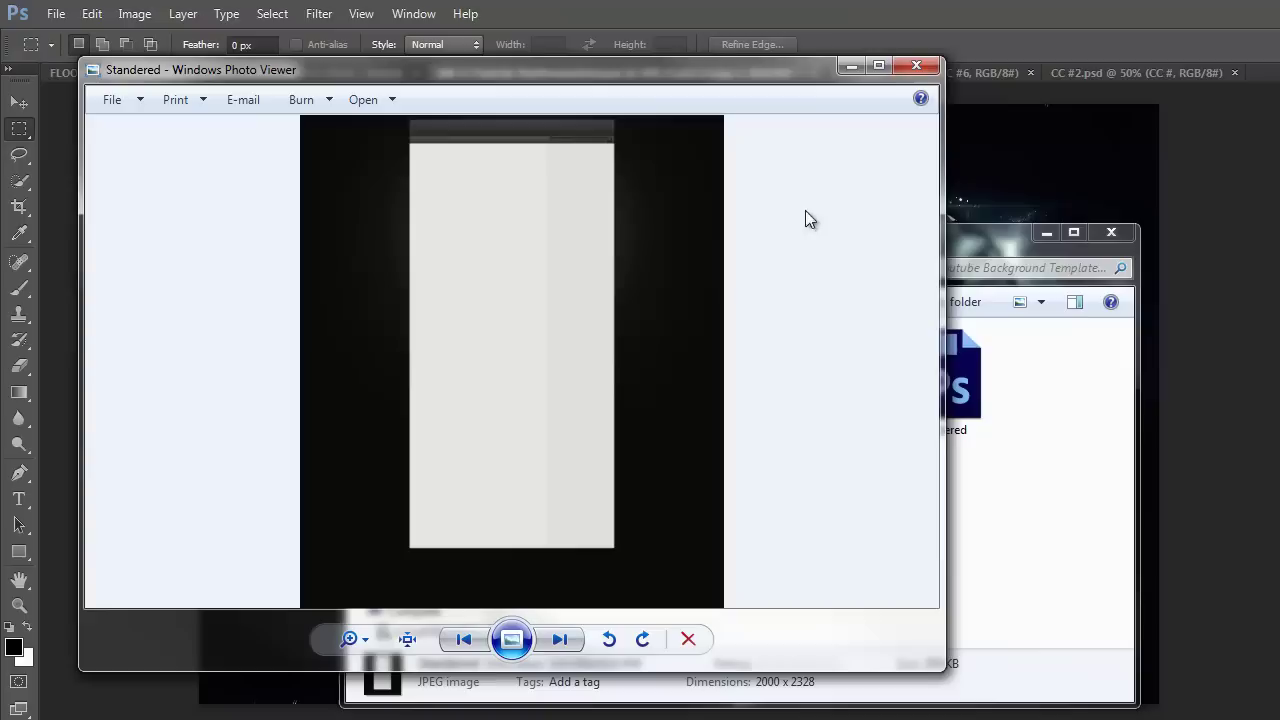
{"action": "left_click", "coordinate": [916, 66]}
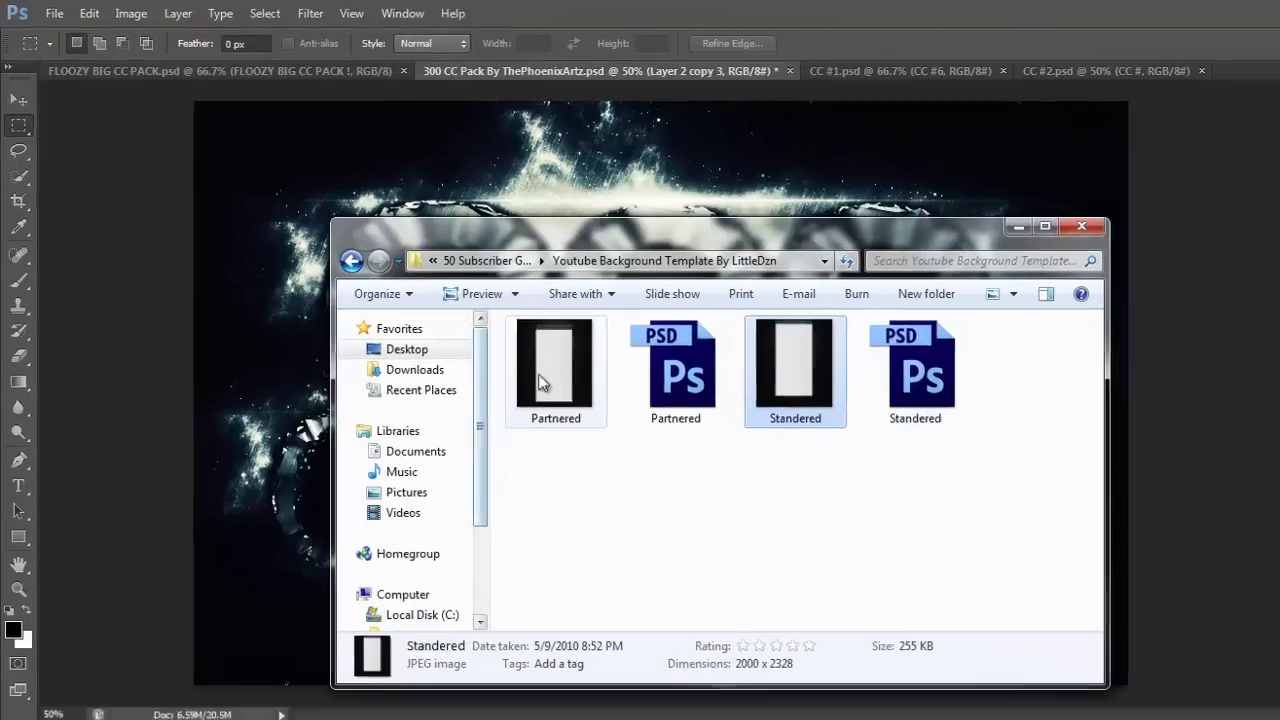
Preview the Partnered template image, then select the Partnered PSD file.
{"action": "double_click", "coordinate": [559, 397]}
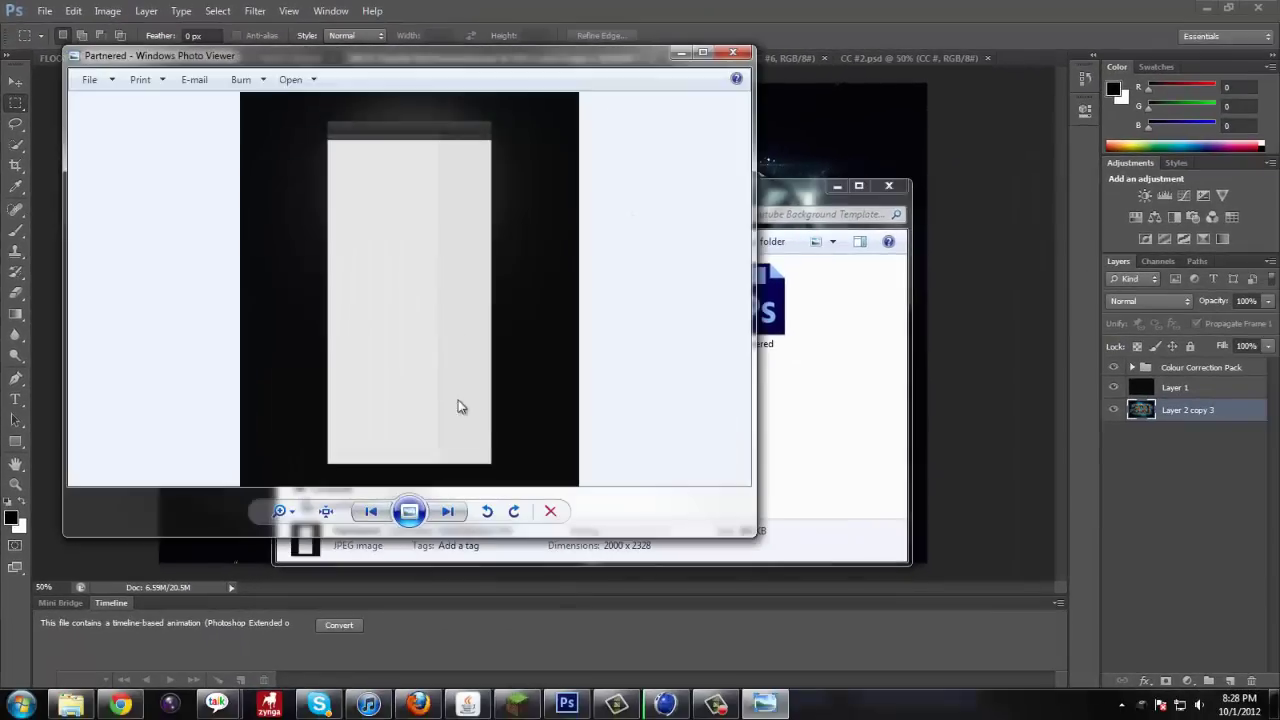
{"action": "left_click", "coordinate": [733, 52]}
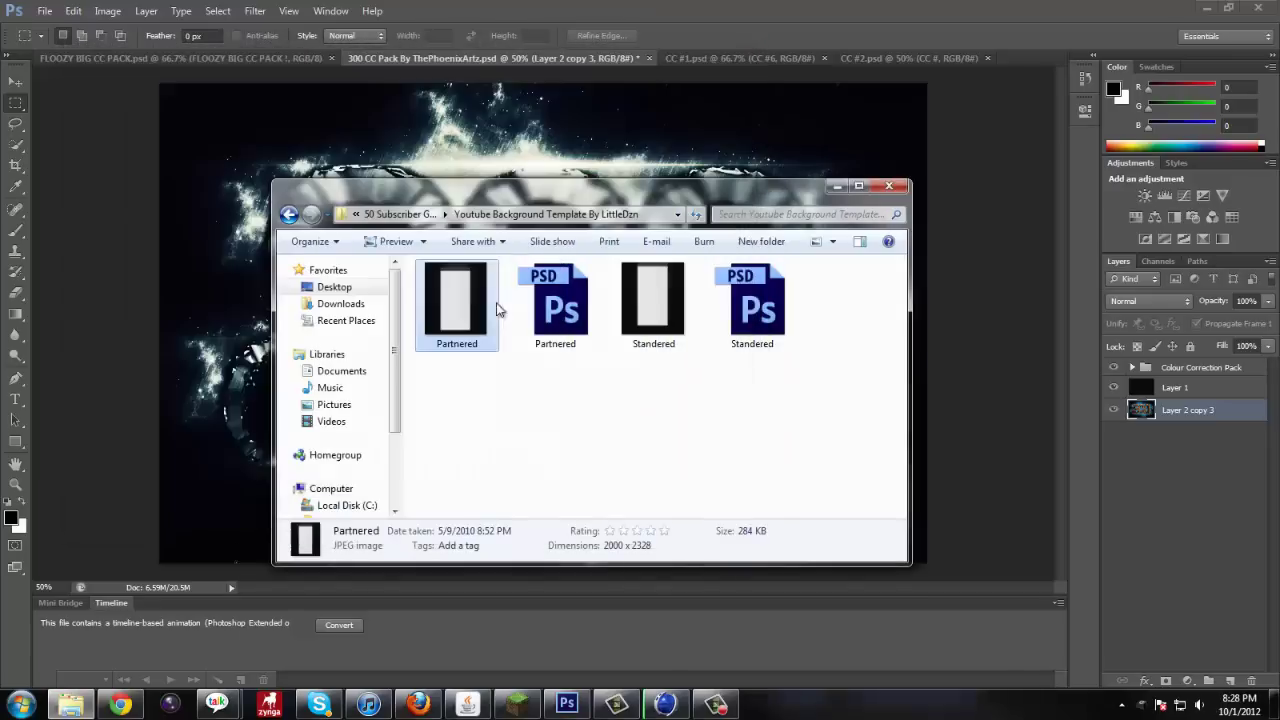
{"action": "left_click", "coordinate": [551, 298]}
{"action": "left_click", "coordinate": [841, 184]}
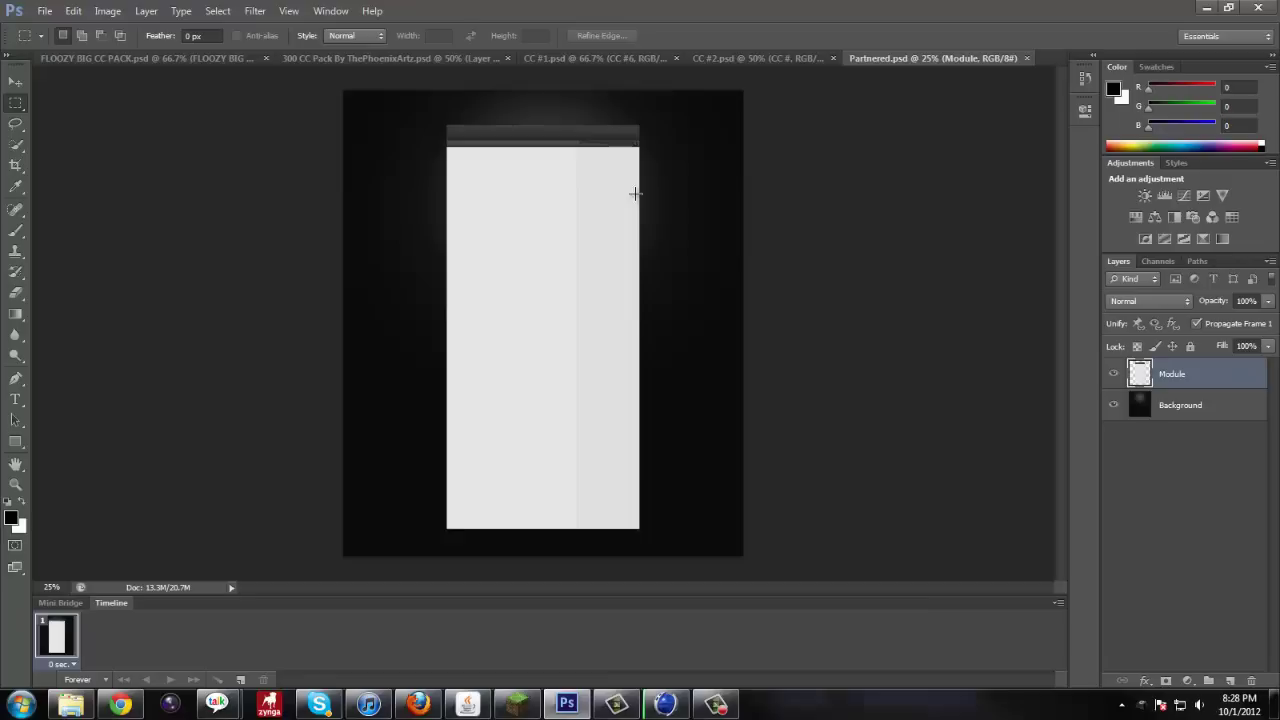
Delete the Background layer and add a black-filled Layer 1 beneath the Module layer.
{"action": "left_click", "coordinate": [1176, 405]}
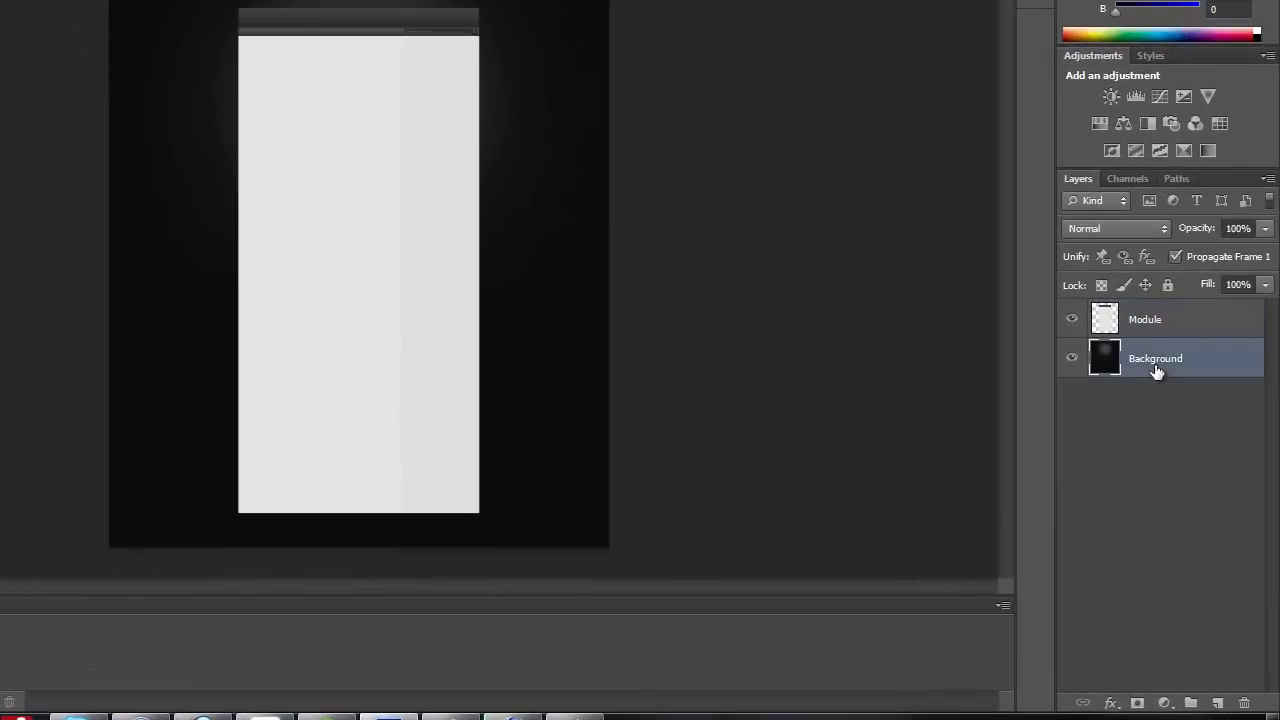
{"action": "key", "text": "Delete"}
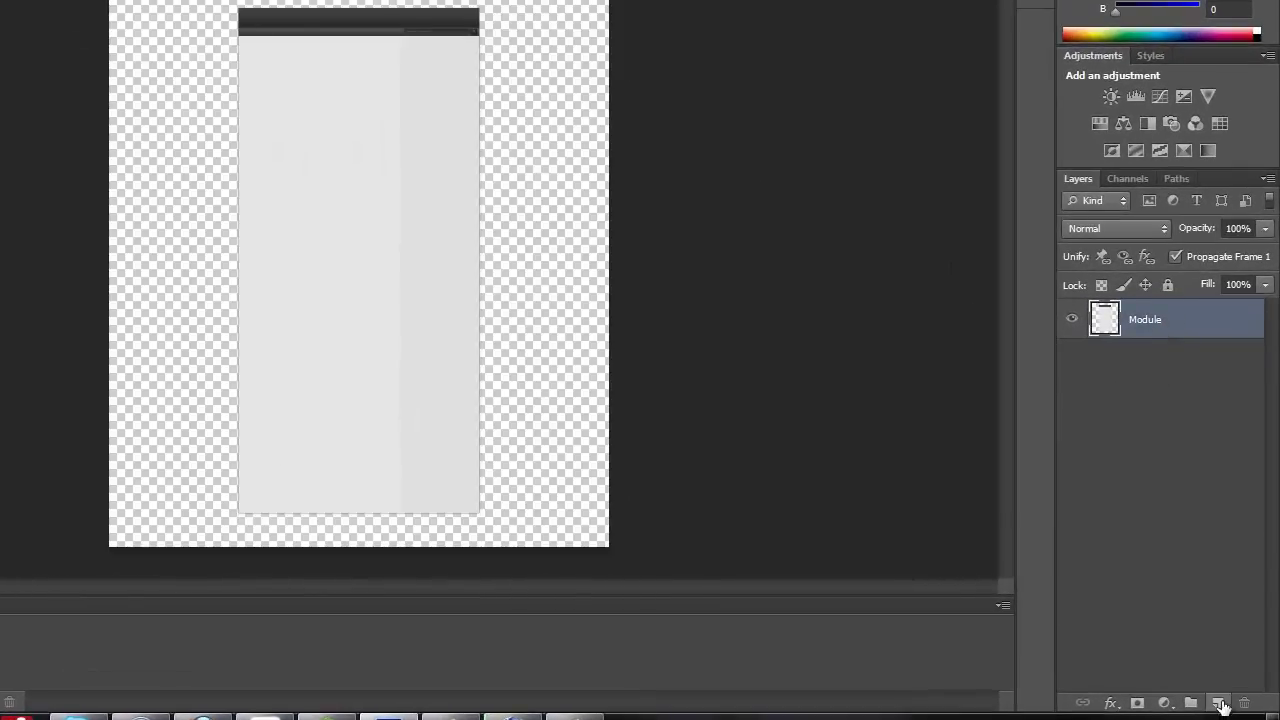
{"action": "left_click", "coordinate": [1218, 703]}
{"action": "left_click_drag", "start_coordinate": [1186, 330], "coordinate": [1158, 348]}
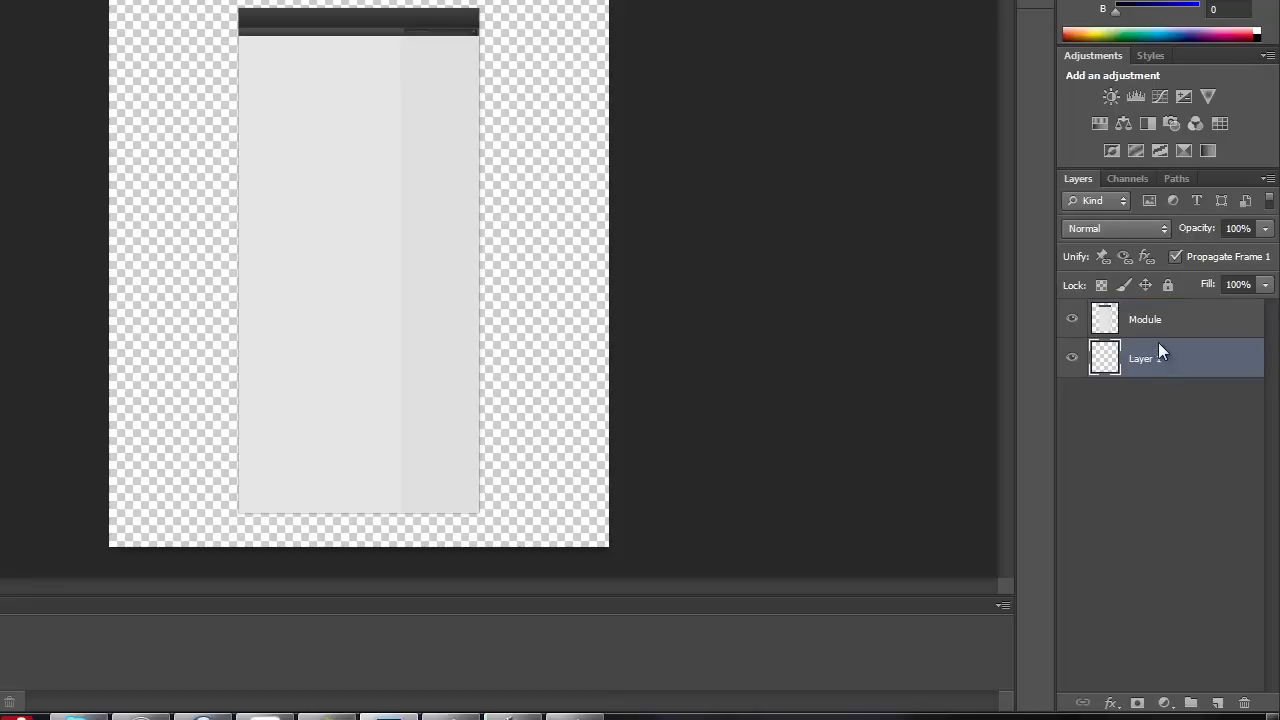
{"action": "key", "text": "alt+BackSpace"}
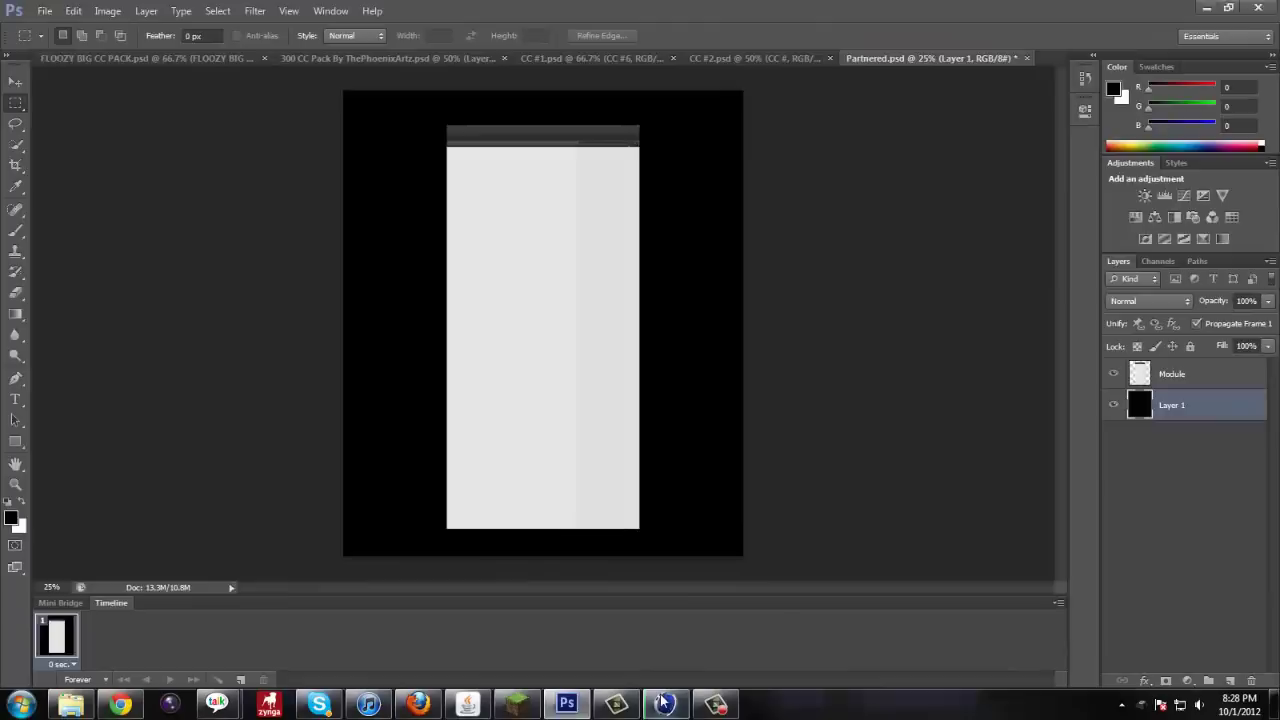
Restore Cinema 4D's Picture Viewer to watch the 1920x1080 C logo render finish.
{"action": "left_click", "coordinate": [514, 719]}
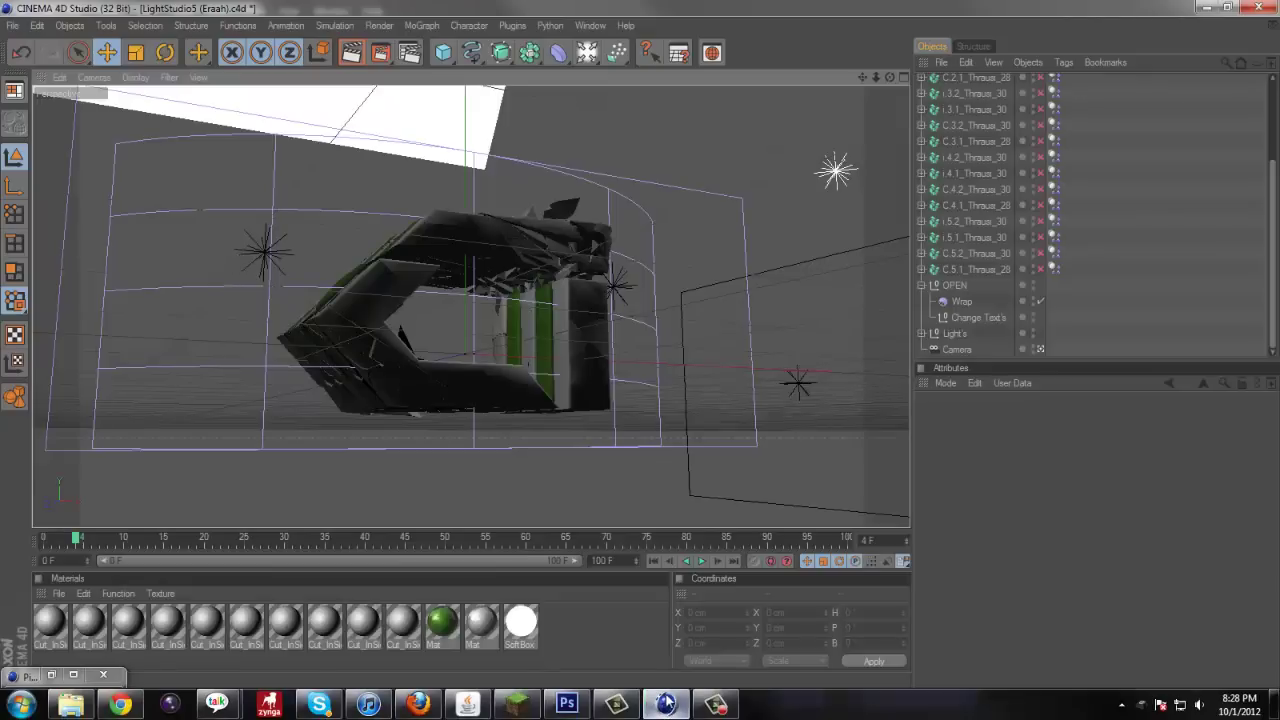
{"action": "left_click", "coordinate": [56, 676]}
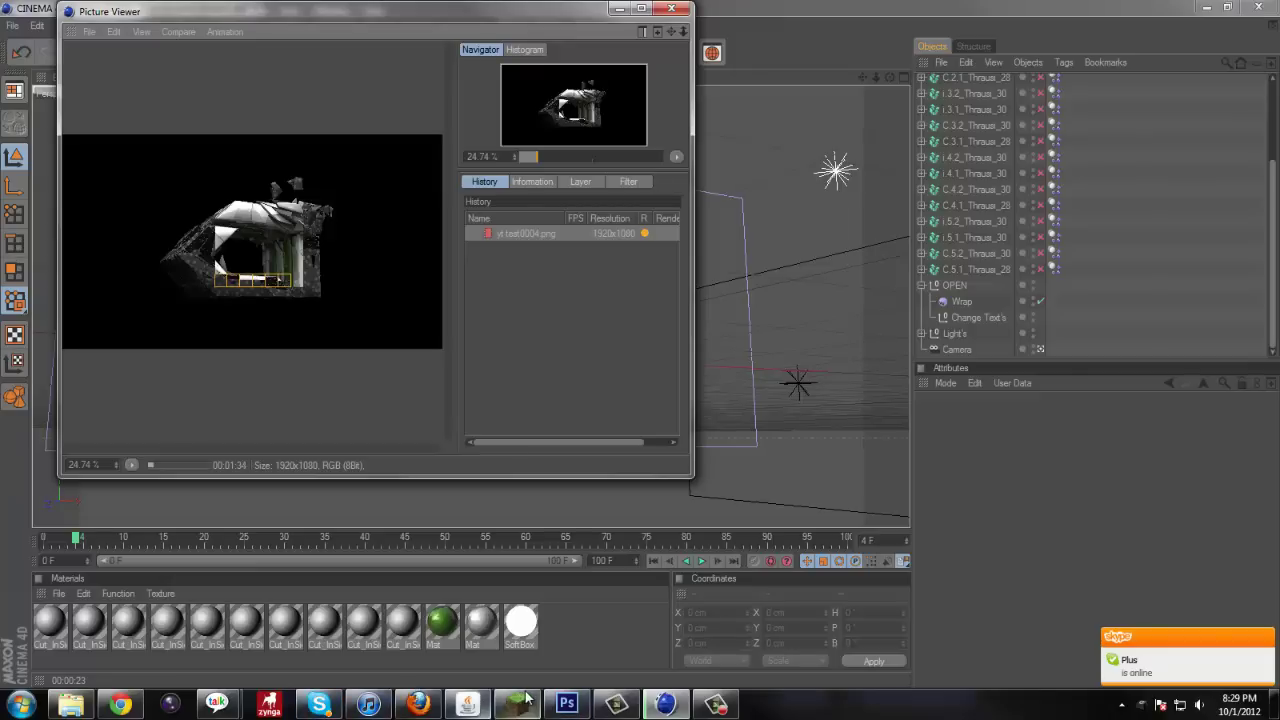
{"action": "mouse_move", "coordinate": [567, 704]}
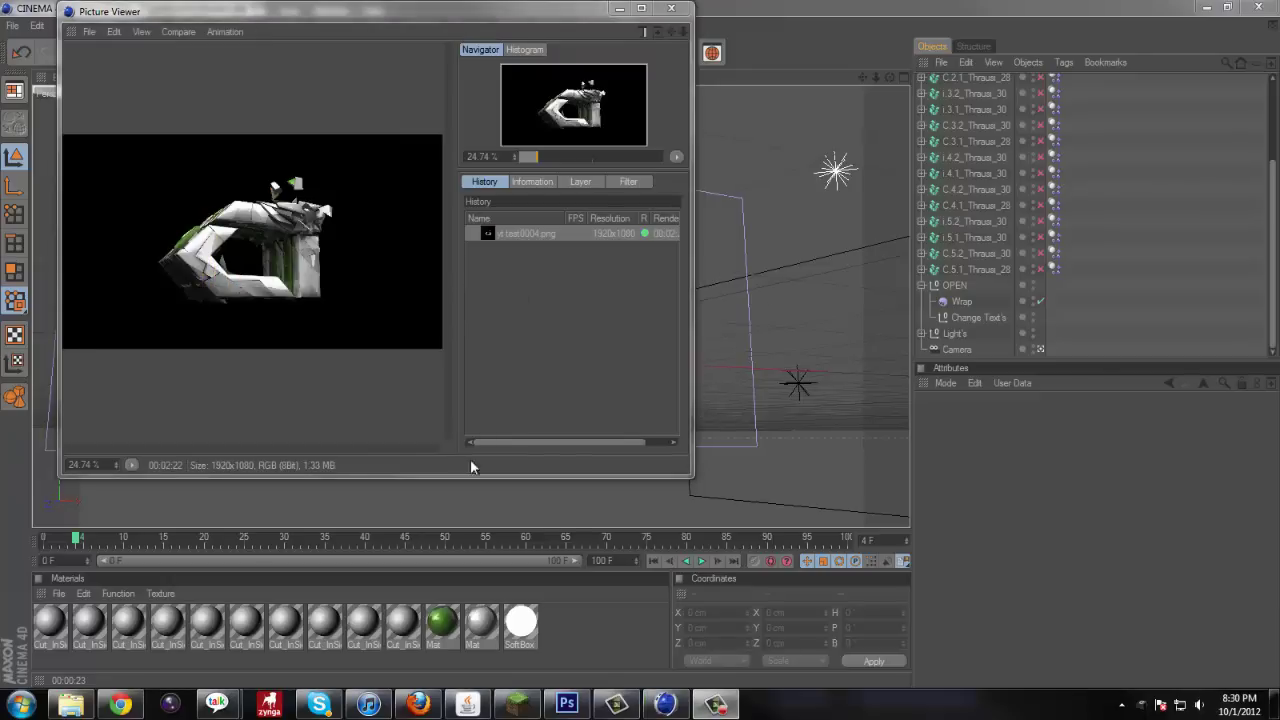
Switch back to Photoshop and zoom in on the Partnered canvas.
{"action": "left_click", "coordinate": [567, 704]}
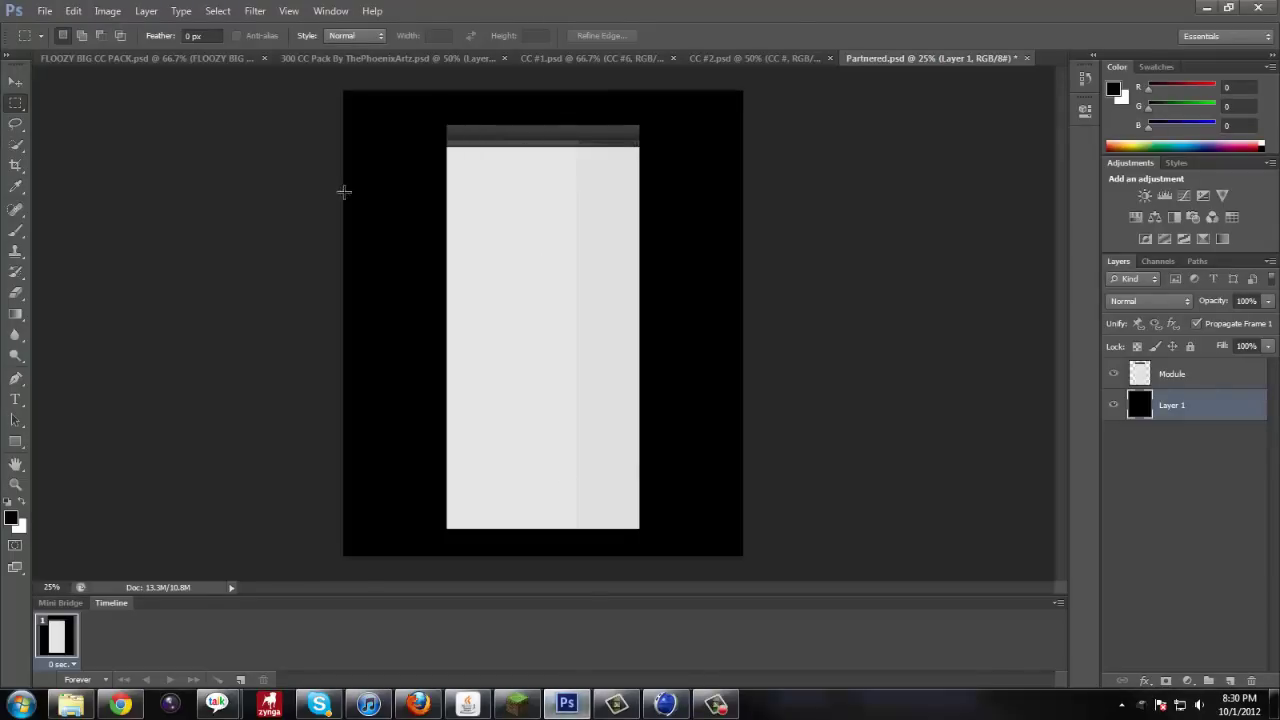
{"action": "key", "text": "ctrl+plus"}
{"action": "key", "text": "ctrl+plus"}
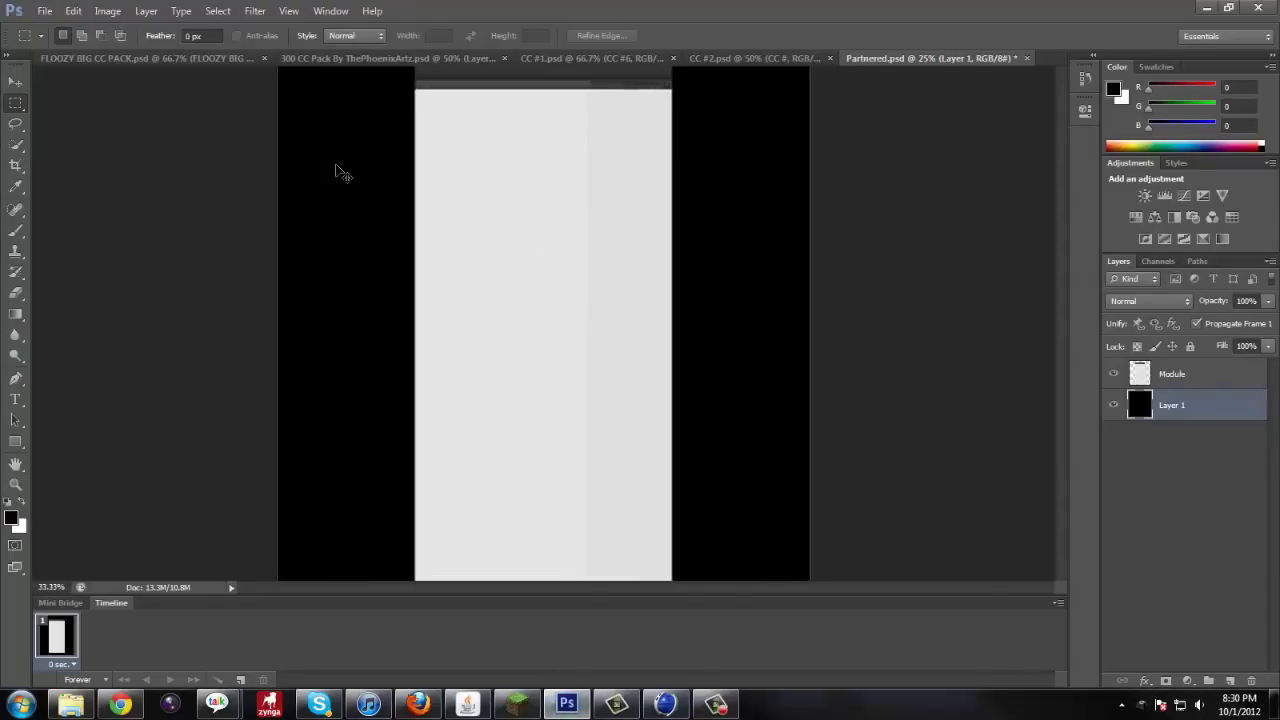
{"action": "scroll", "coordinate": [392, 259], "scroll_direction": "up", "scroll_amount": 5}
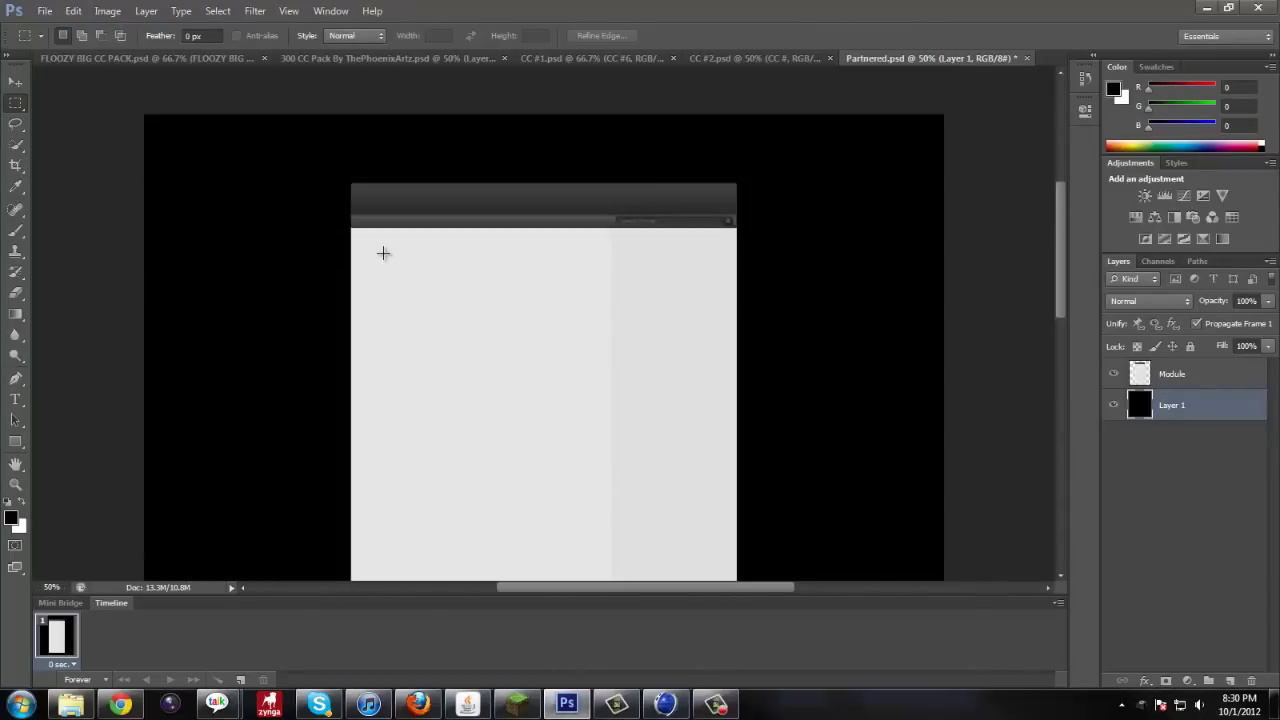
Place yt test0004.png from the Desktop's GFX File folder into the document.
{"action": "left_click", "coordinate": [45, 12]}
{"action": "left_click", "coordinate": [100, 272]}
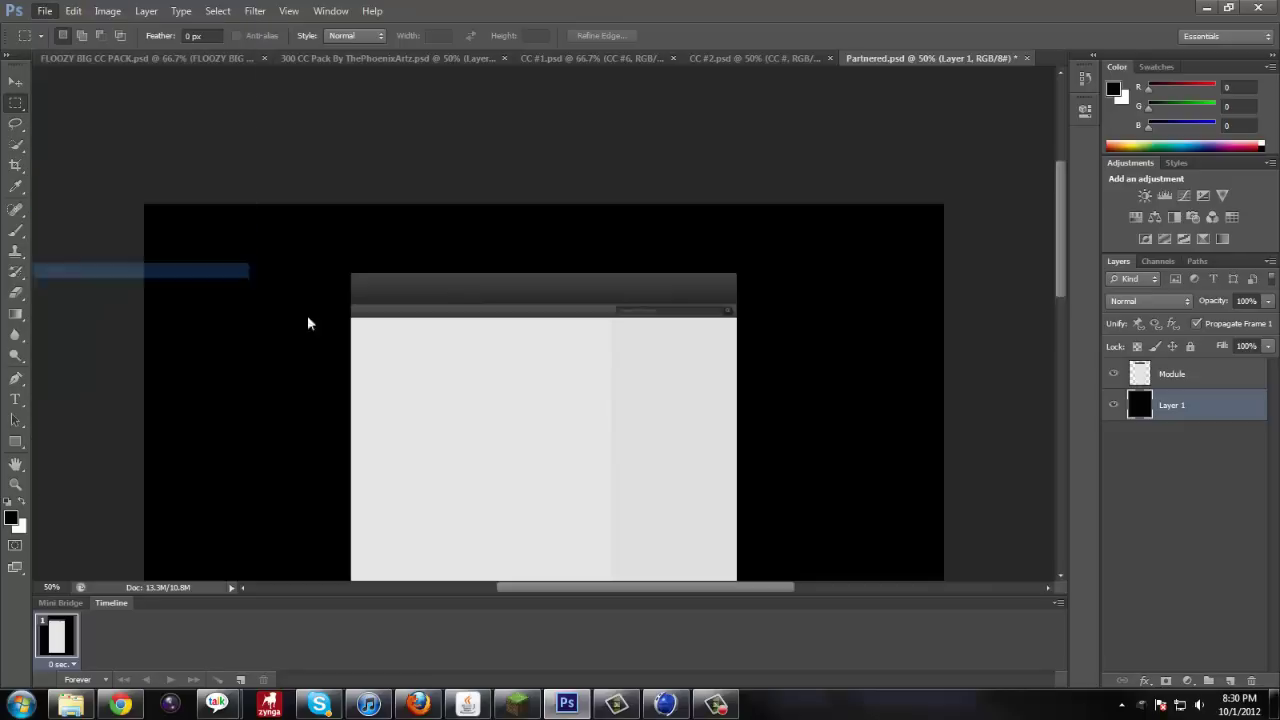
{"action": "left_click", "coordinate": [457, 235]}
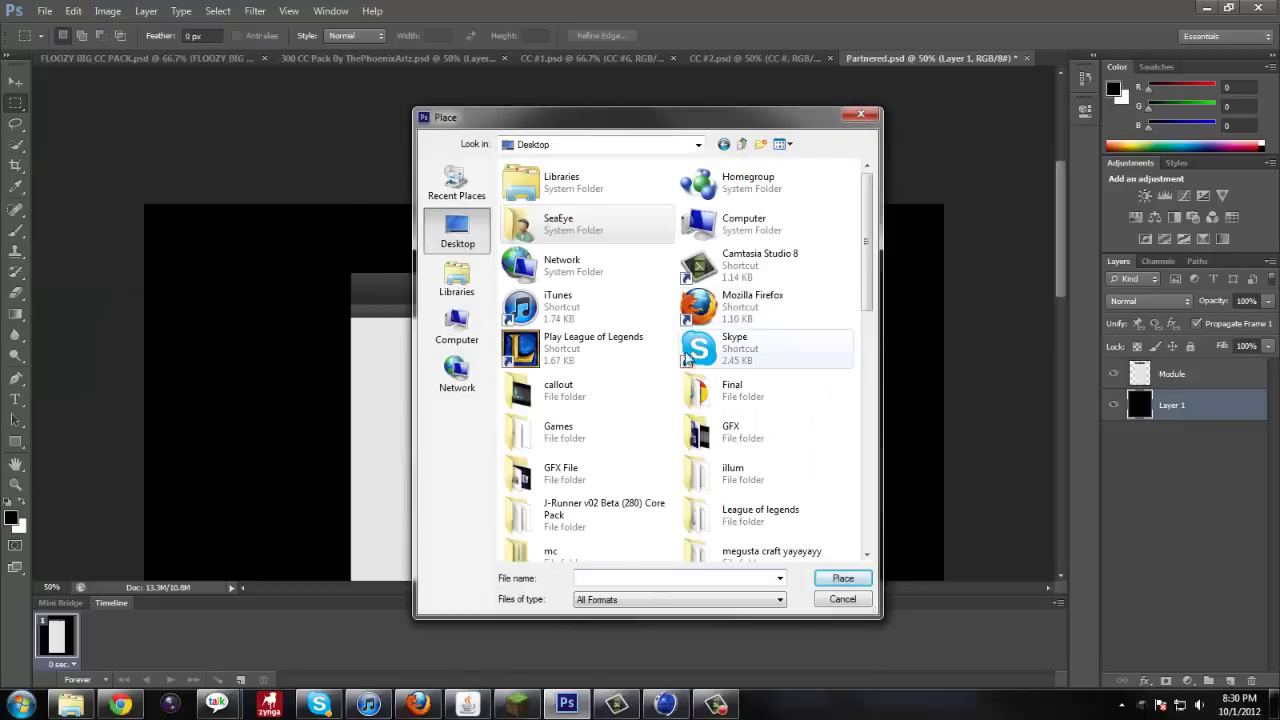
{"action": "double_click", "coordinate": [576, 475]}
{"action": "scroll", "coordinate": [578, 490], "scroll_direction": "down", "scroll_amount": 5}
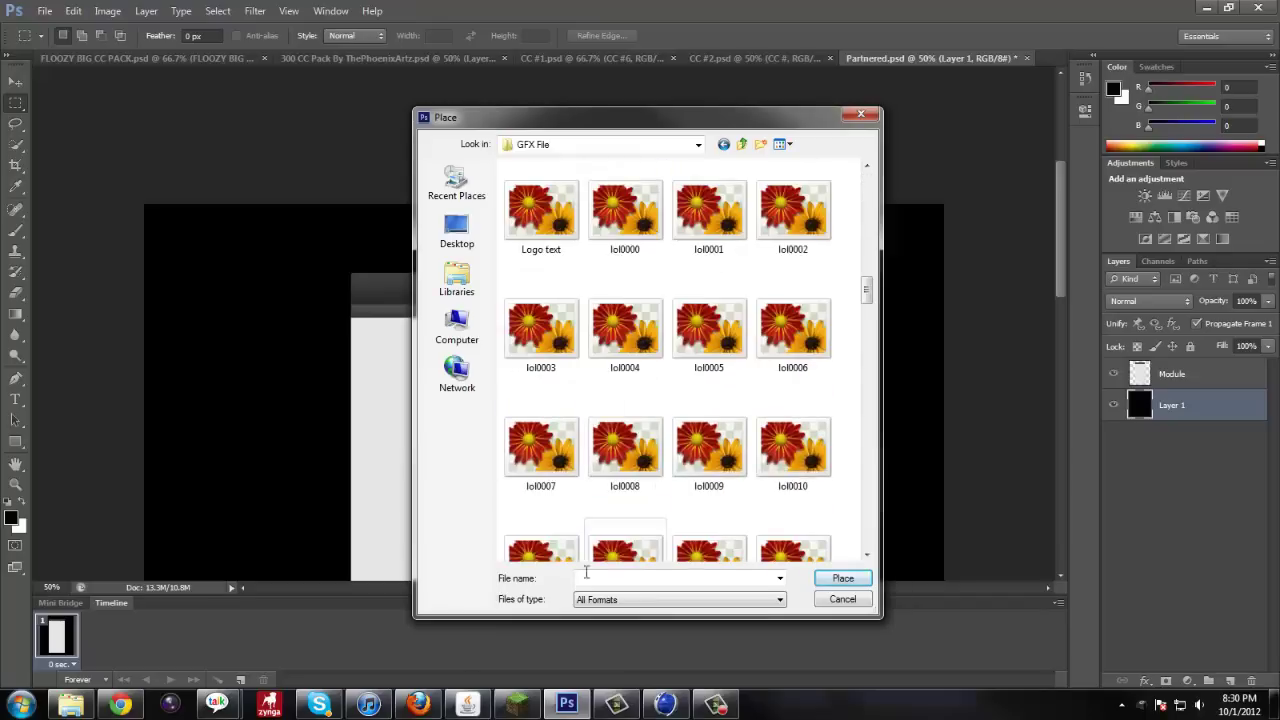
{"action": "type", "text": "yt"}
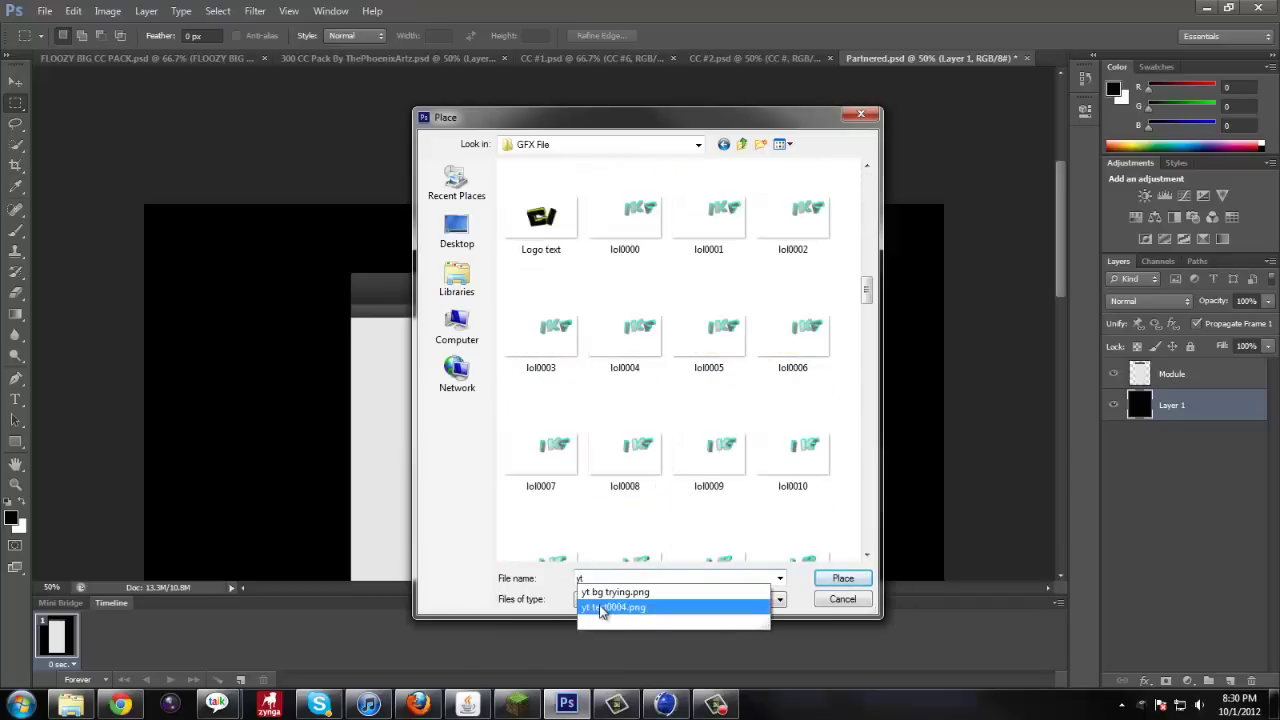
{"action": "left_click", "coordinate": [607, 608]}
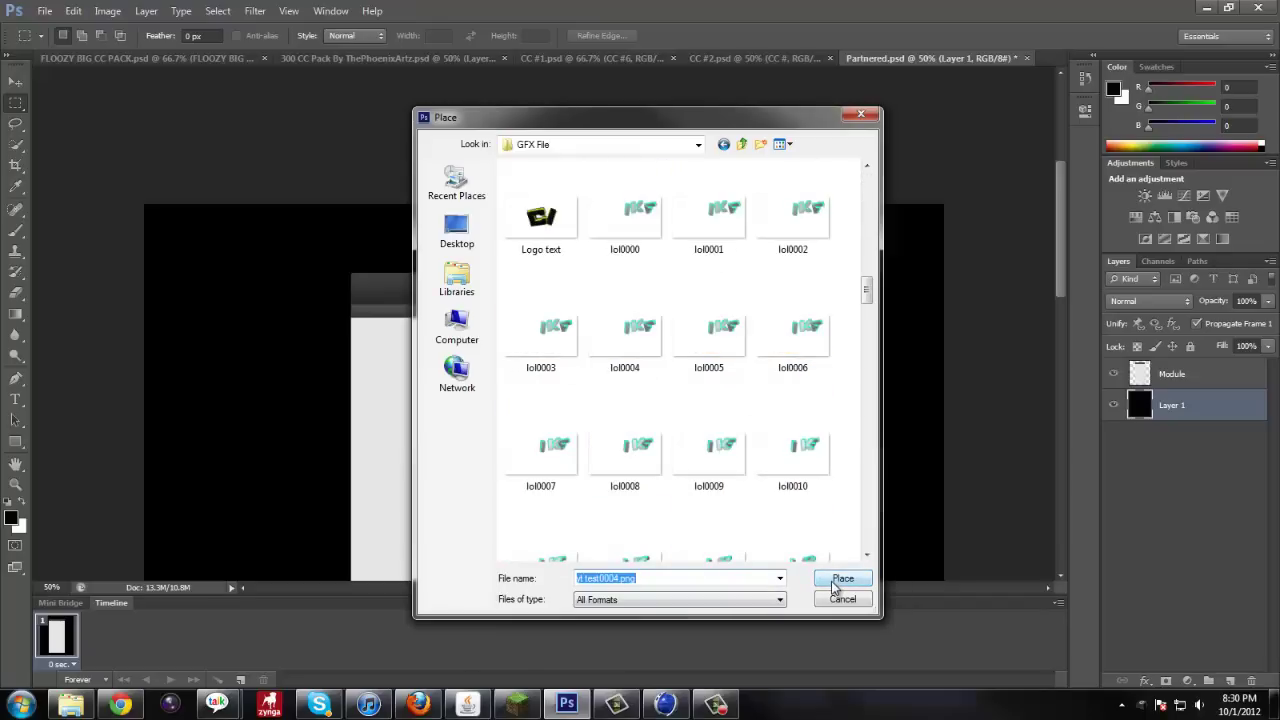
{"action": "left_click", "coordinate": [838, 580]}
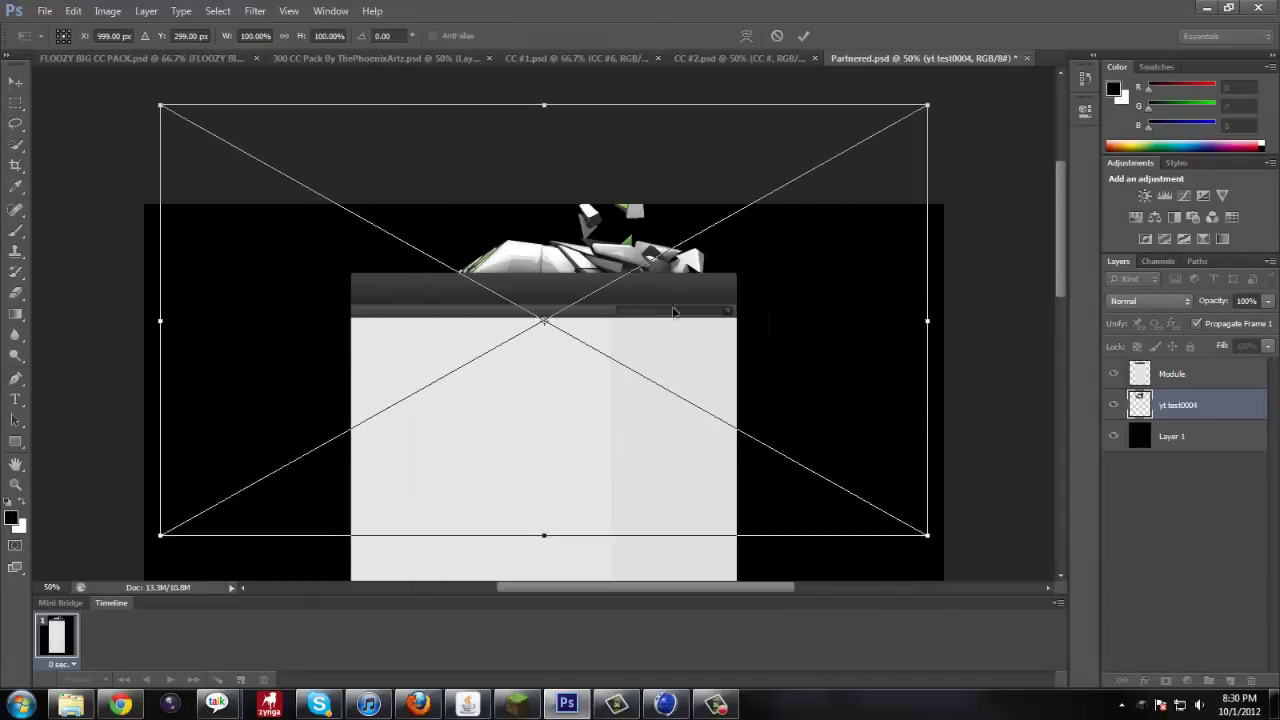
Scale the placed logo down to about a third of its size and reposition it.
{"action": "left_click_drag", "start_coordinate": [673, 313], "coordinate": [686, 196]}
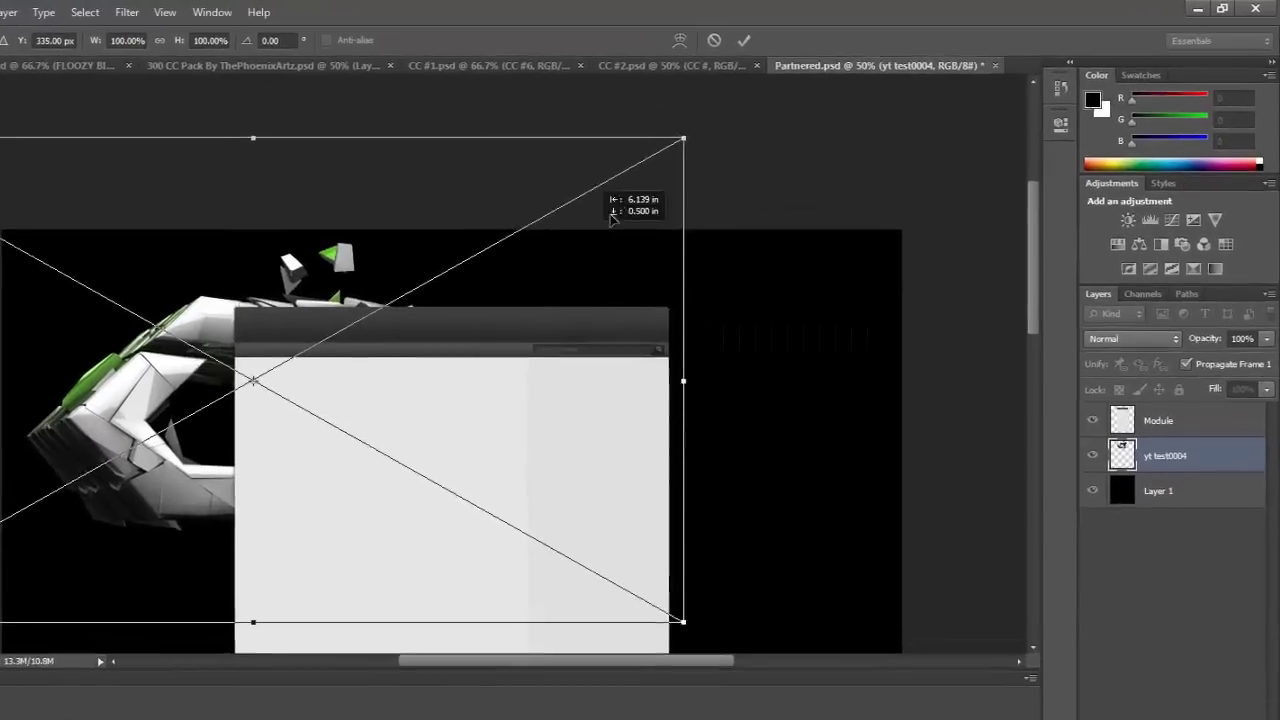
{"action": "left_click_drag", "start_coordinate": [681, 140], "coordinate": [357, 357]}
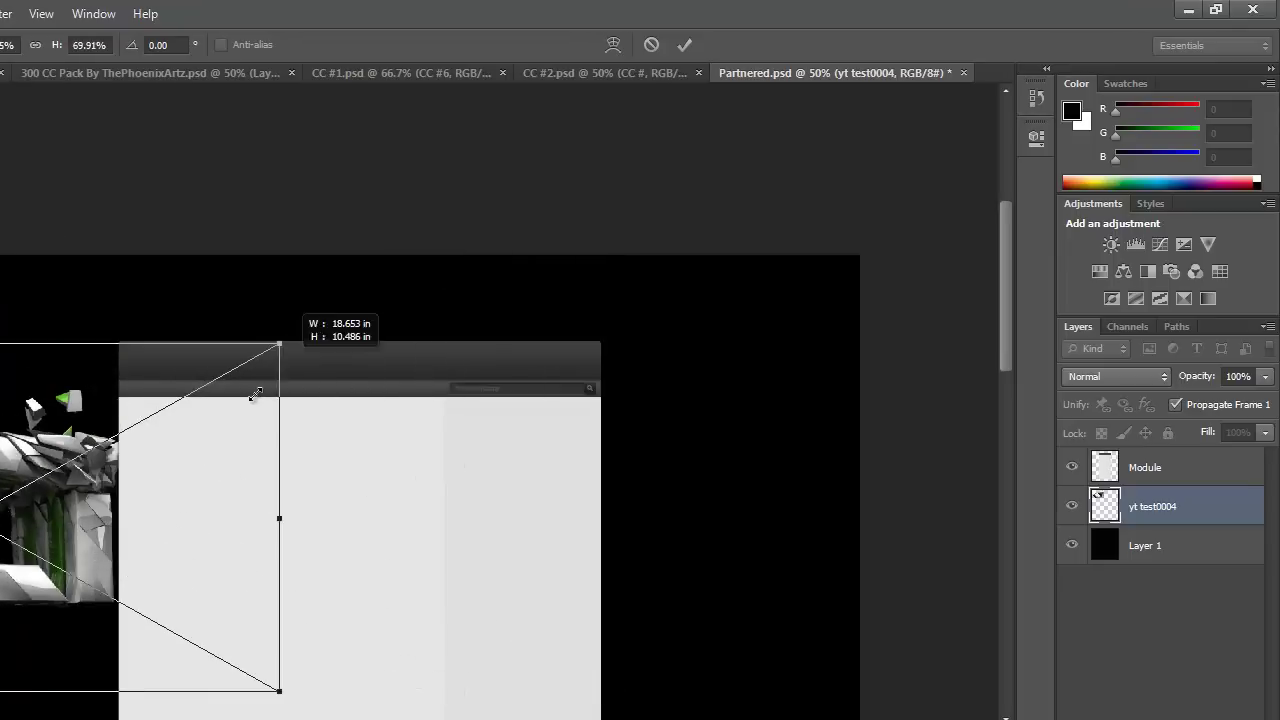
{"action": "left_click_drag", "start_coordinate": [256, 394], "coordinate": [221, 413]}
{"action": "left_click_drag", "start_coordinate": [147, 484], "coordinate": [545, 260]}
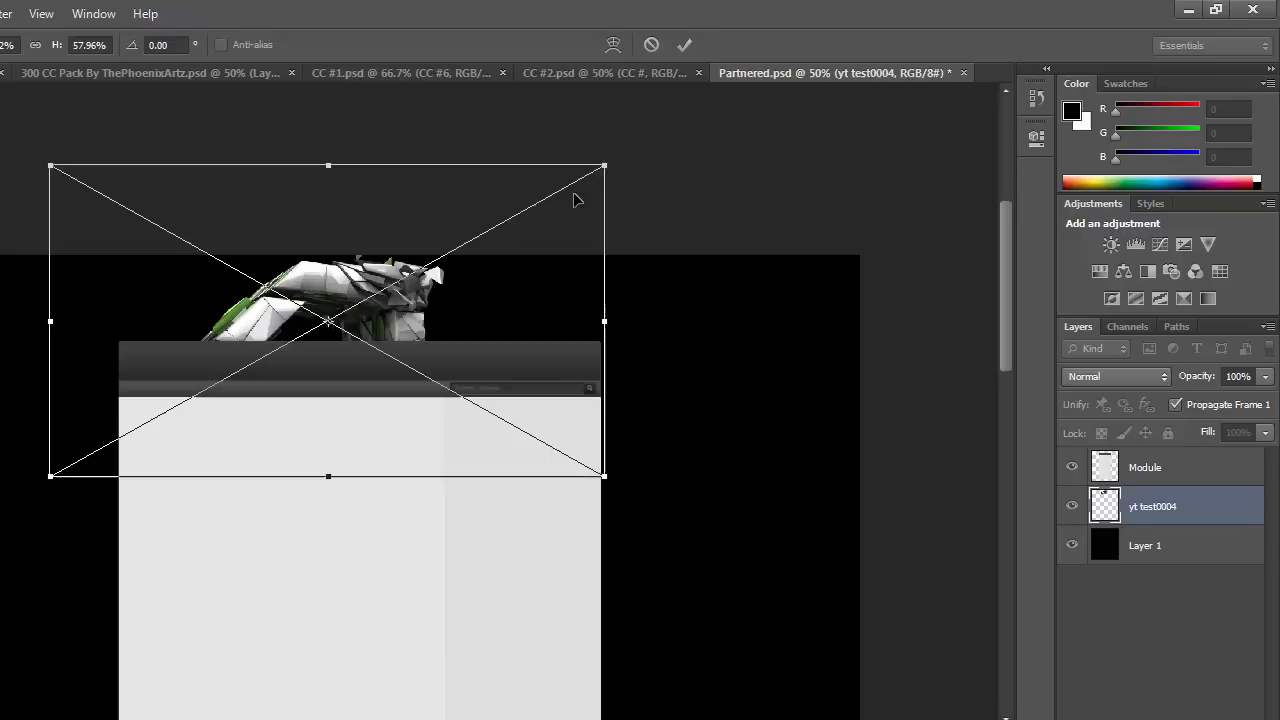
{"action": "left_click_drag", "start_coordinate": [604, 164], "coordinate": [527, 205]}
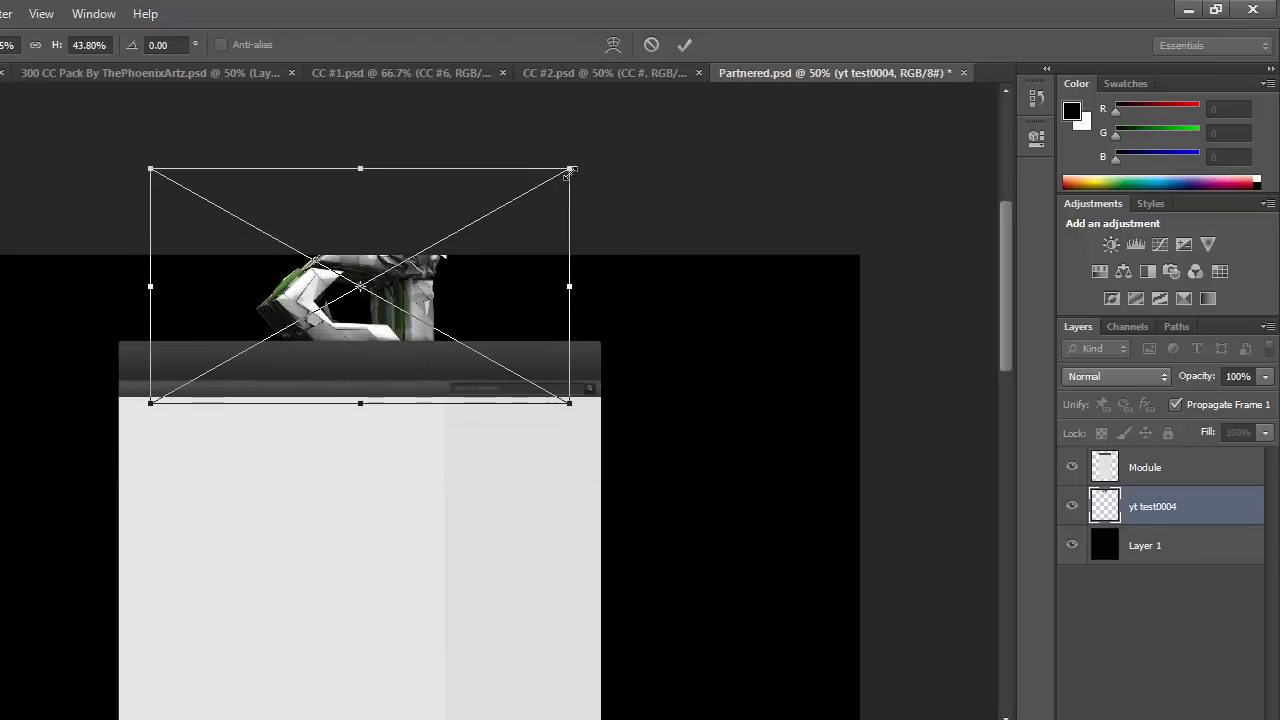
{"action": "left_click_drag", "start_coordinate": [569, 168], "coordinate": [512, 200]}
{"action": "left_click_drag", "start_coordinate": [454, 280], "coordinate": [482, 247]}
{"action": "left_click_drag", "start_coordinate": [526, 197], "coordinate": [509, 223]}
{"action": "left_click_drag", "start_coordinate": [458, 280], "coordinate": [473, 262]}
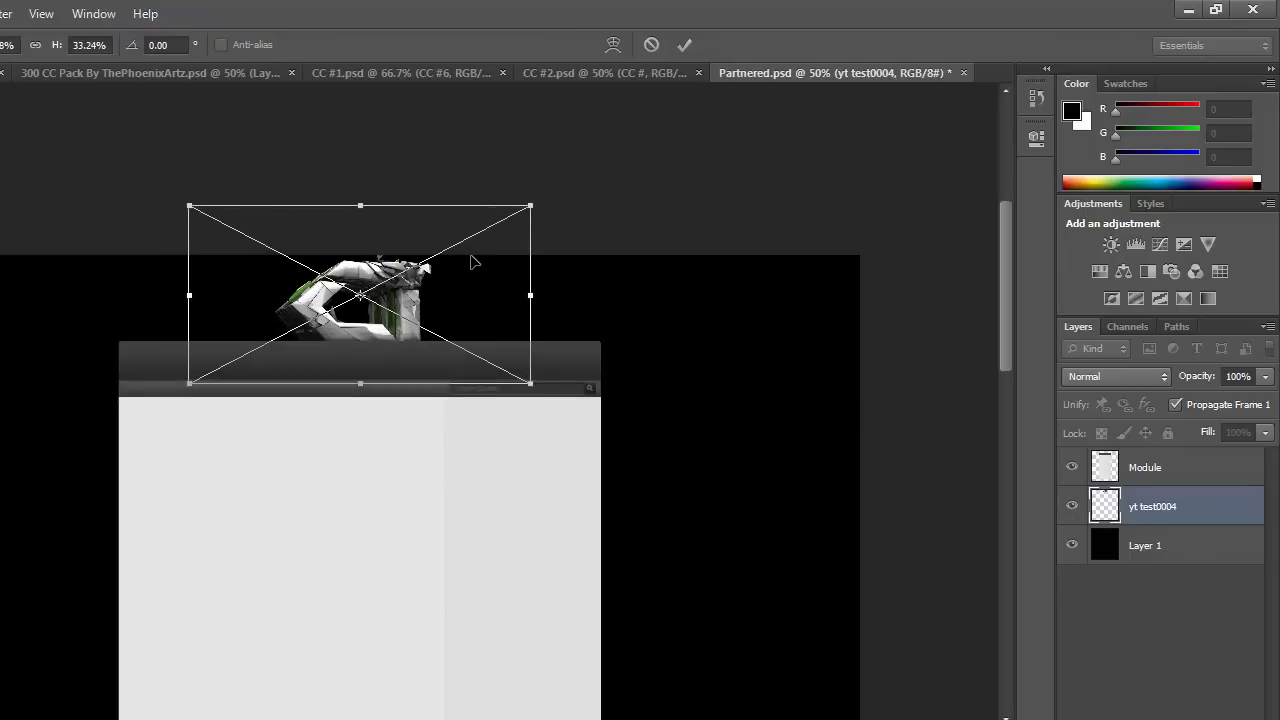
Shrink the logo to about 28%, move it above the channel header, and commit.
{"action": "key", "text": "ctrl+plus"}
{"action": "key", "text": "ctrl+plus"}
{"action": "key", "text": "ctrl+plus"}
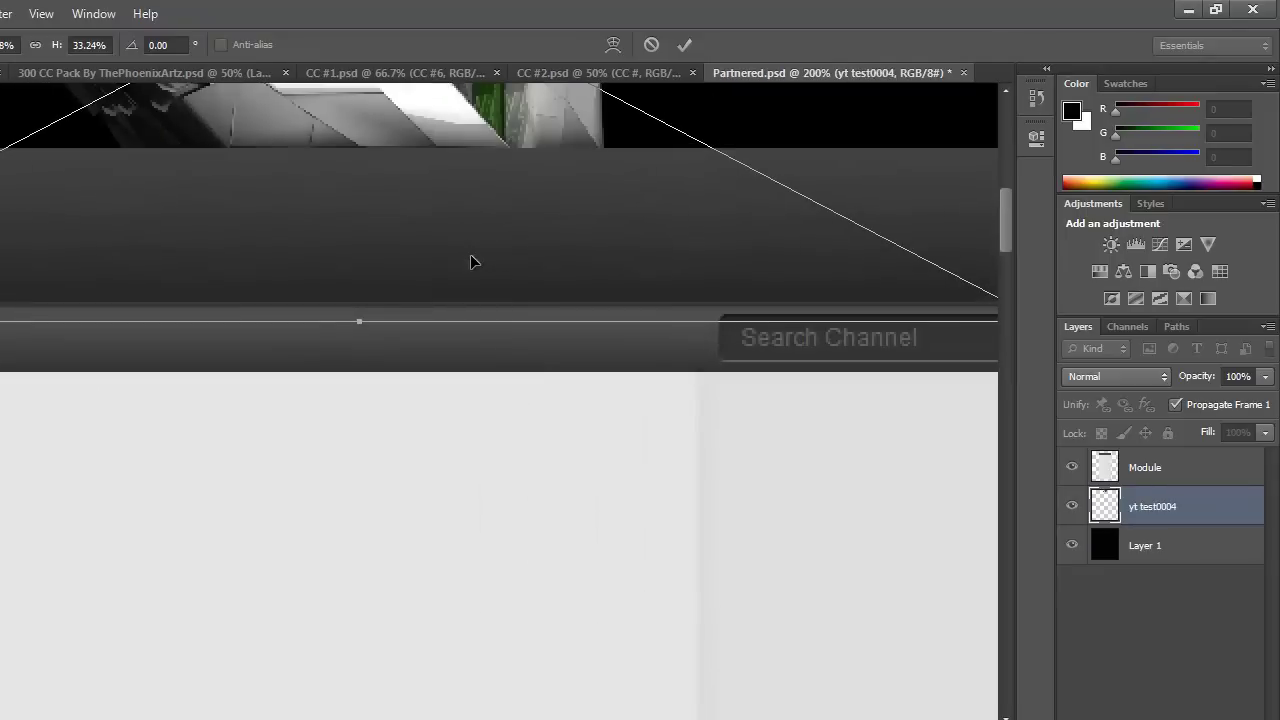
{"action": "key", "text": "ctrl+minus"}
{"action": "scroll", "coordinate": [617, 181], "scroll_direction": "up", "scroll_amount": 2}
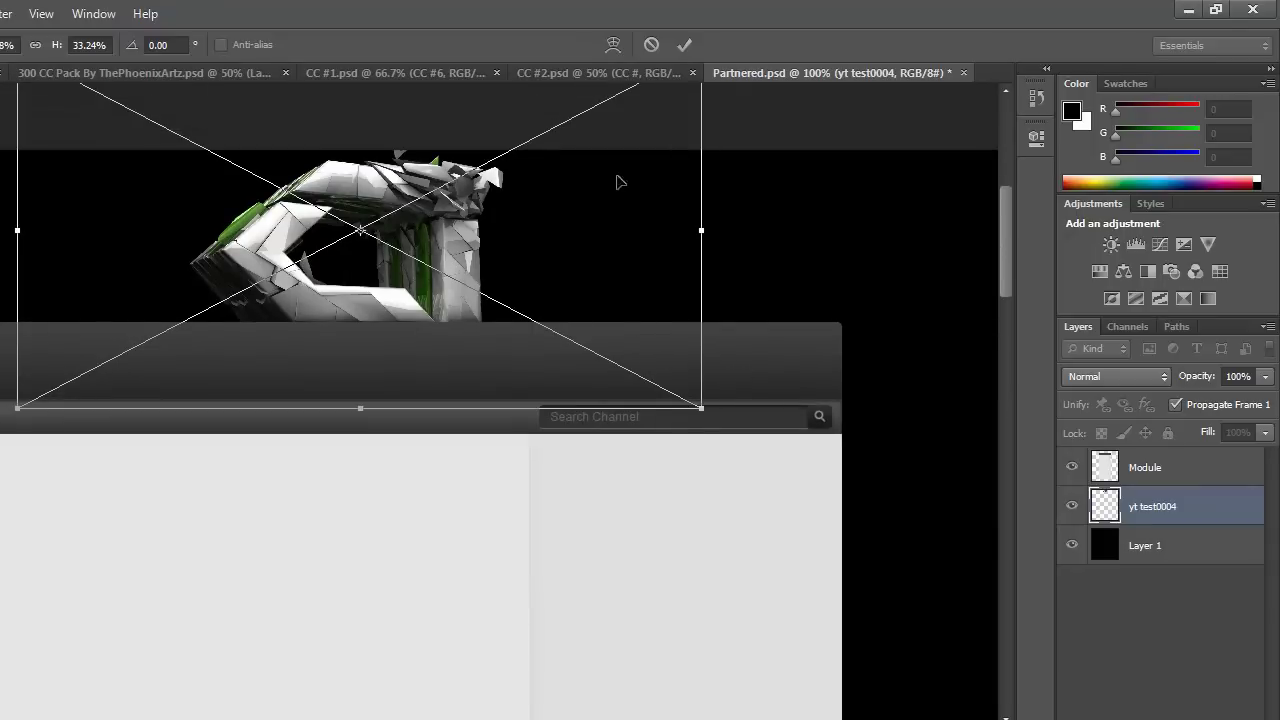
{"action": "left_click_drag", "start_coordinate": [584, 232], "coordinate": [552, 304]}
{"action": "left_click_drag", "start_coordinate": [658, 130], "coordinate": [570, 173]}
{"action": "left_click_drag", "start_coordinate": [493, 274], "coordinate": [520, 241]}
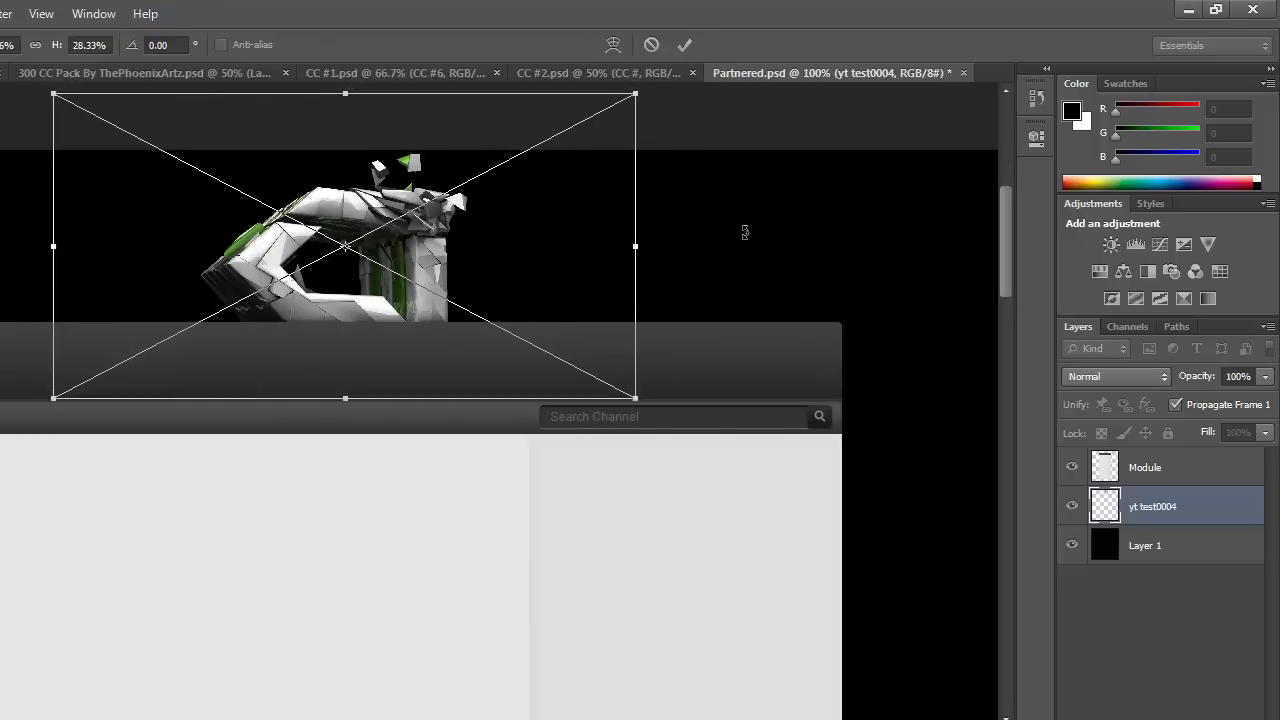
{"action": "key", "text": "Return"}
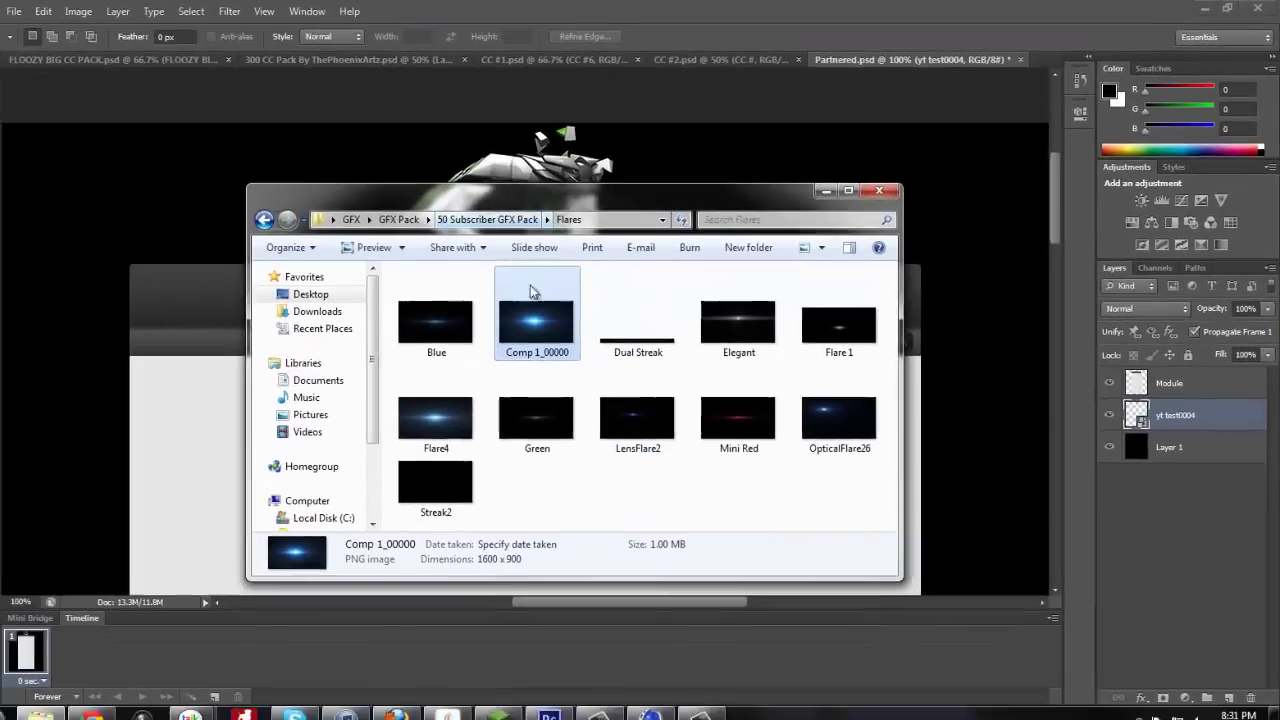
Drag the Comp 1_00000 flare onto the canvas and scale it to 88.75%.
{"action": "left_click_drag", "start_coordinate": [372, 391], "coordinate": [0, 255]}
{"action": "left_click_drag", "start_coordinate": [185, 205], "coordinate": [300, 229]}
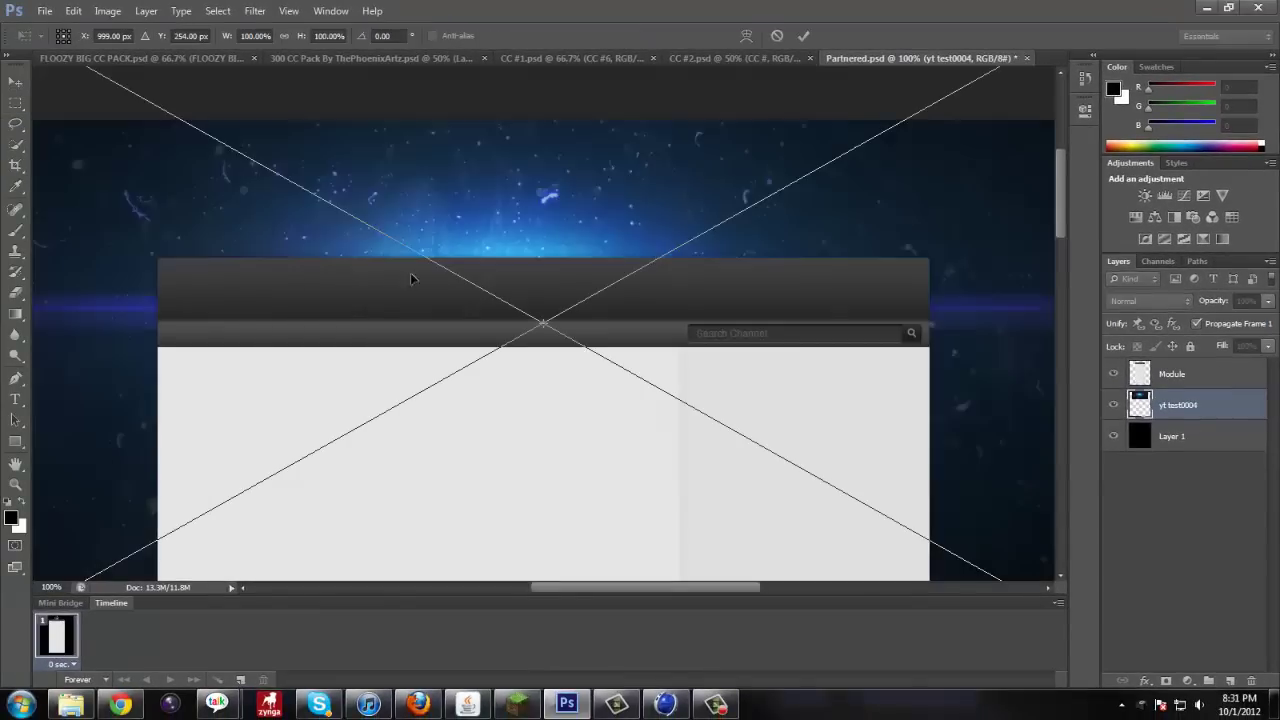
{"action": "left_click_drag", "start_coordinate": [605, 316], "coordinate": [616, 336]}
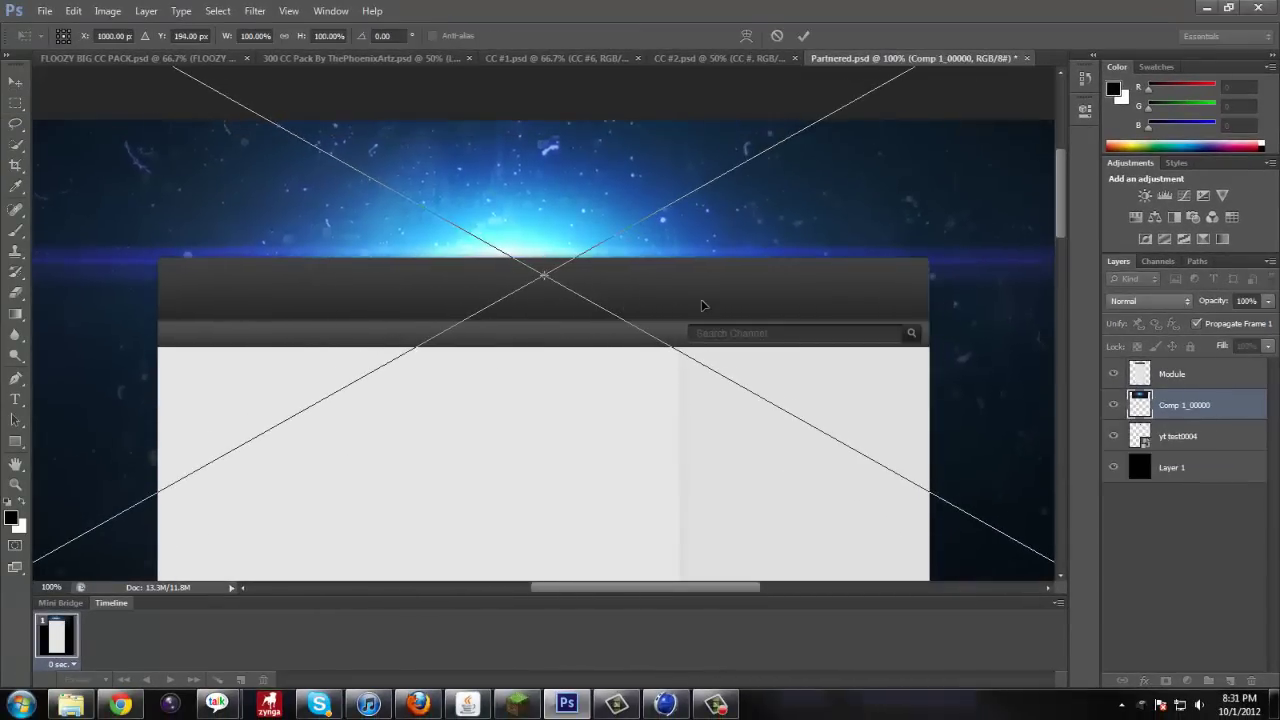
{"action": "scroll", "coordinate": [703, 306], "scroll_direction": "down", "scroll_amount": 2}
{"action": "key", "text": "ctrl+minus"}
{"action": "key", "text": "ctrl+minus"}
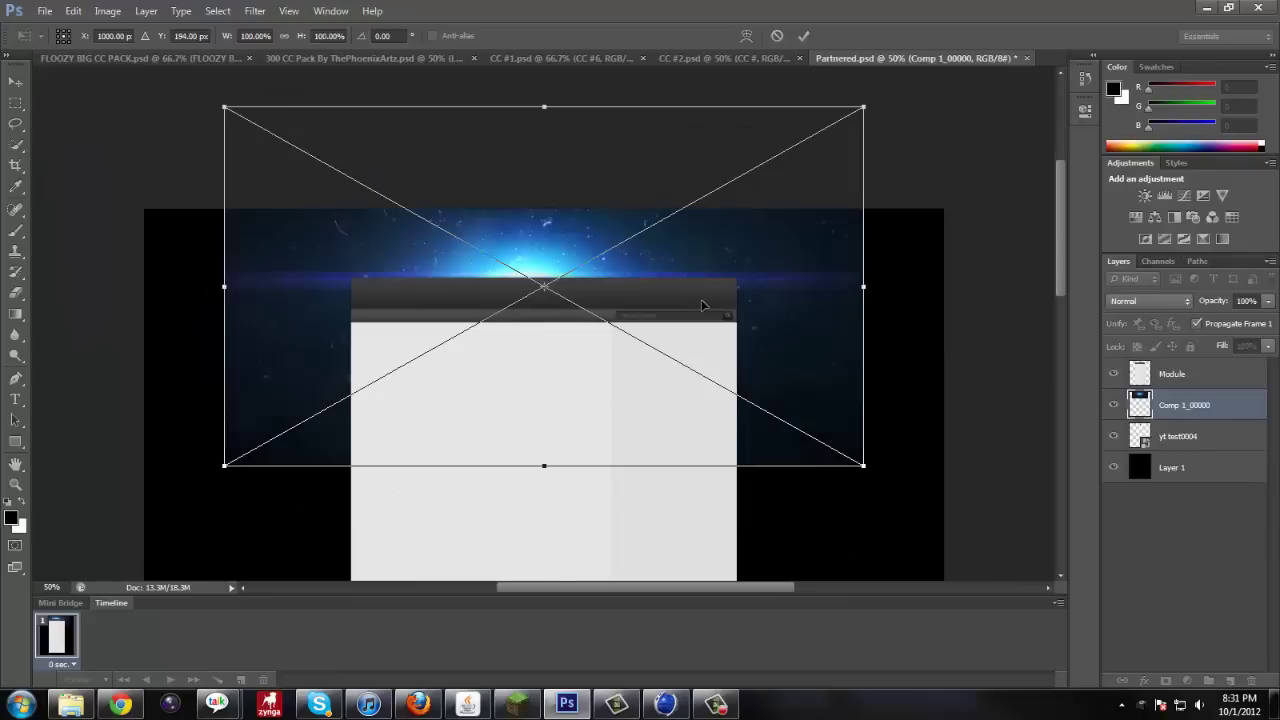
{"action": "left_click_drag", "start_coordinate": [863, 103], "coordinate": [797, 144]}
{"action": "left_click_drag", "start_coordinate": [752, 218], "coordinate": [776, 147]}
Blend the flare in Screen mode, move it to the top edge, and layer it beneath yt test0004.
{"action": "left_click", "coordinate": [1148, 300]}
{"action": "left_click", "coordinate": [1125, 135]}
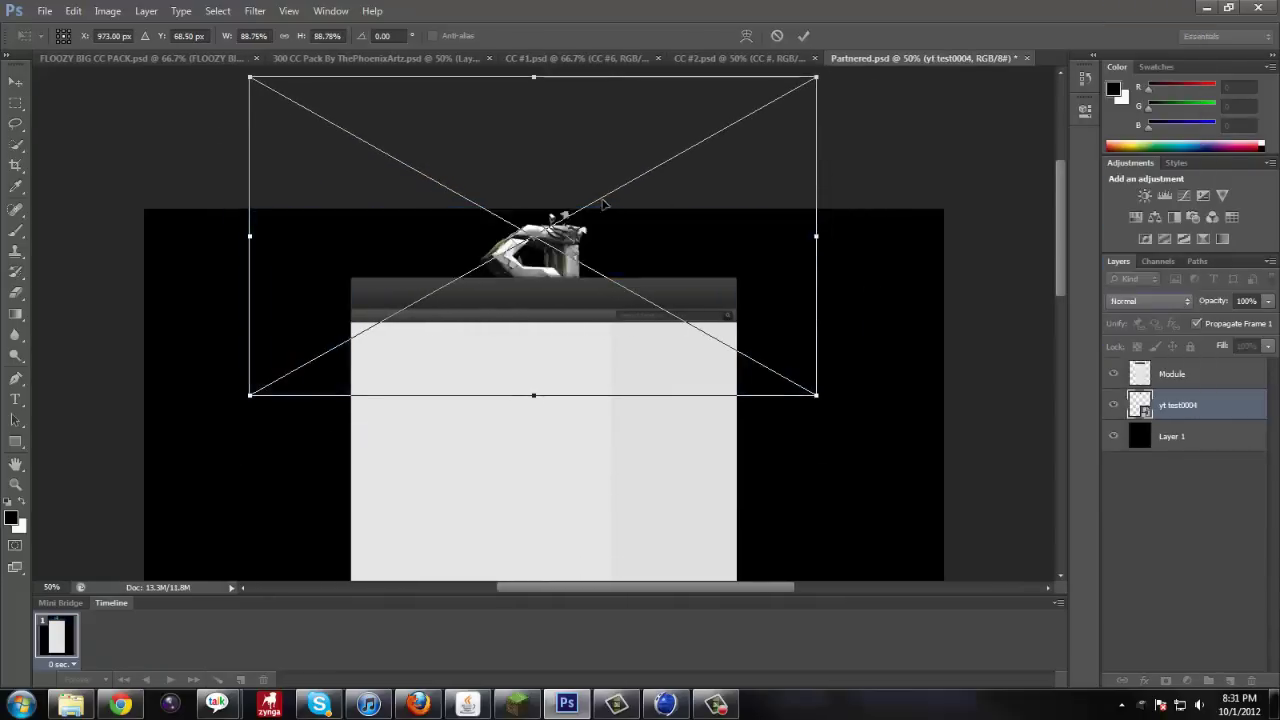
{"action": "left_click_drag", "start_coordinate": [575, 204], "coordinate": [612, 175]}
{"action": "key", "text": "m"}
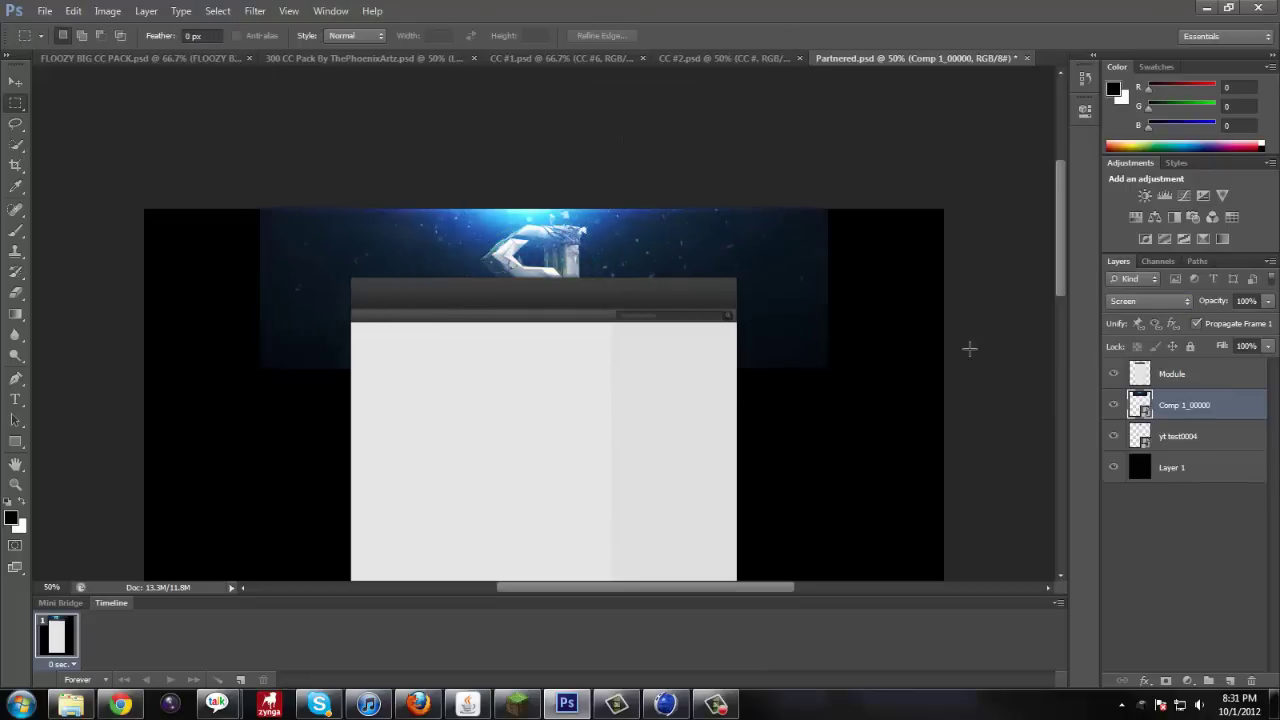
{"action": "left_click_drag", "start_coordinate": [1178, 405], "coordinate": [1190, 437]}
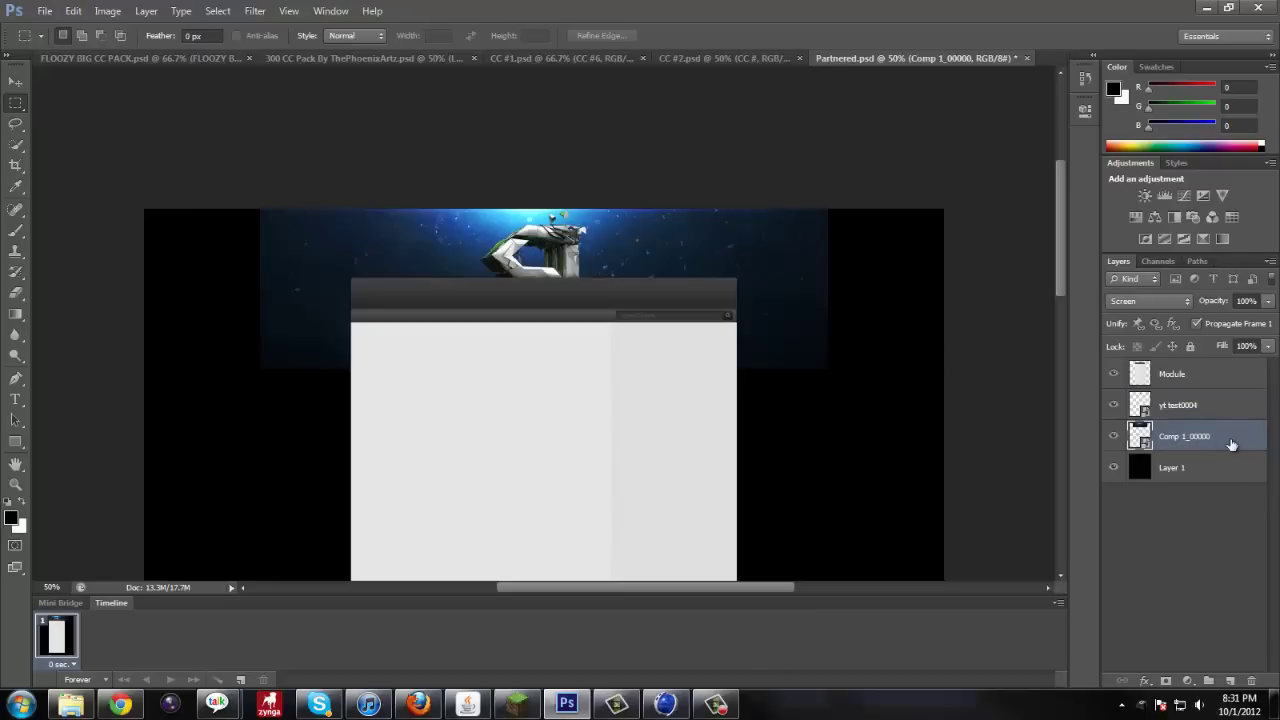
Duplicate Comp 1_00000, rotate the copy 180° and drag it lower on the canvas.
{"action": "key", "text": "ctrl+j"}
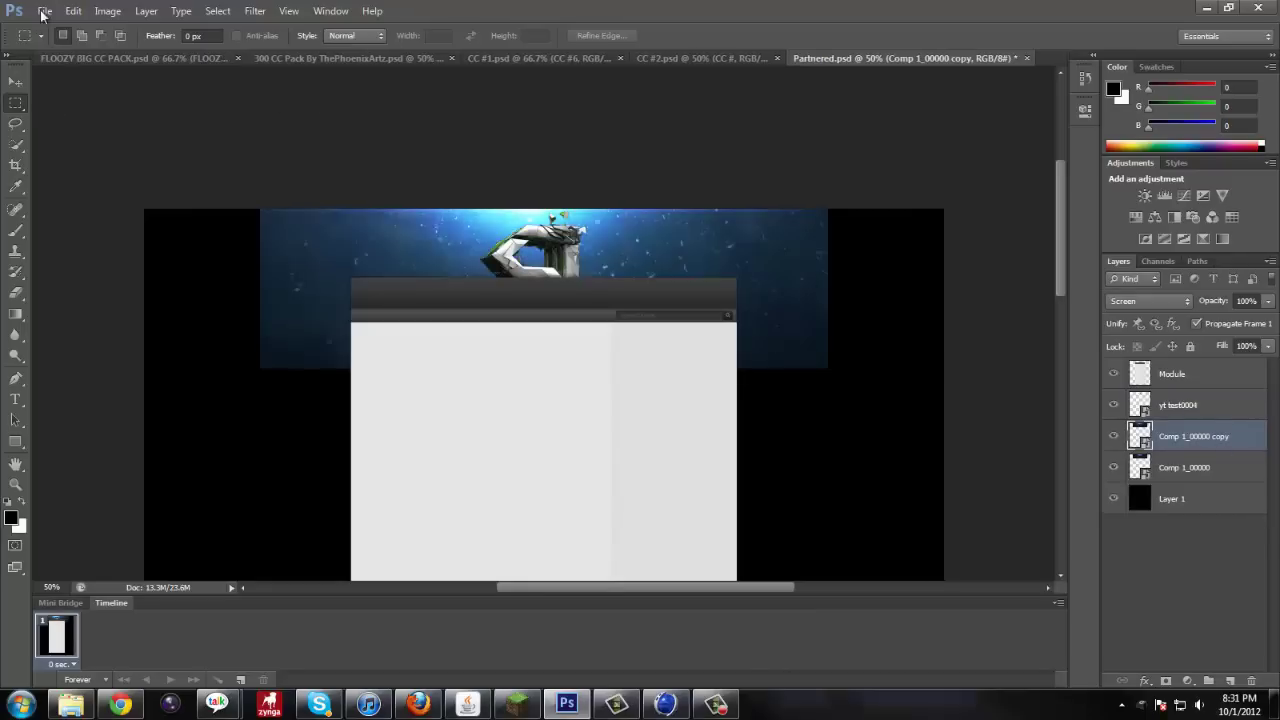
{"action": "left_click", "coordinate": [73, 11]}
{"action": "mouse_move", "coordinate": [260, 333]}
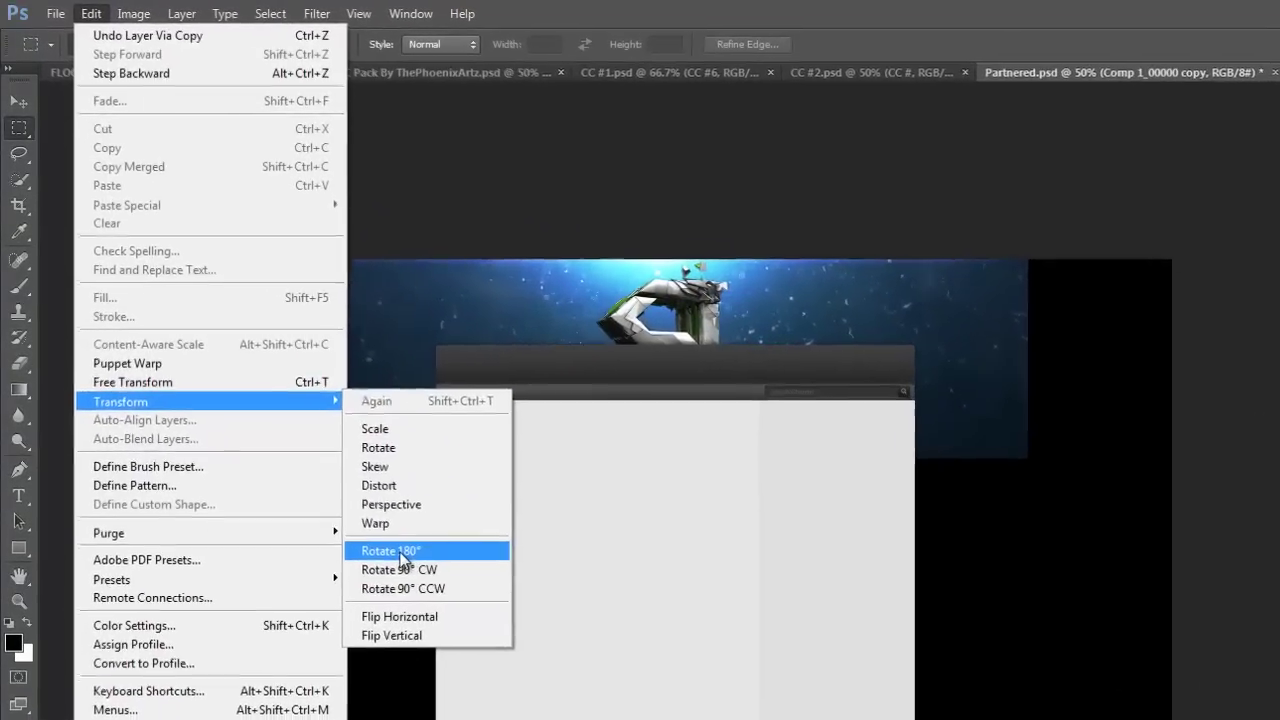
{"action": "left_click", "coordinate": [318, 443]}
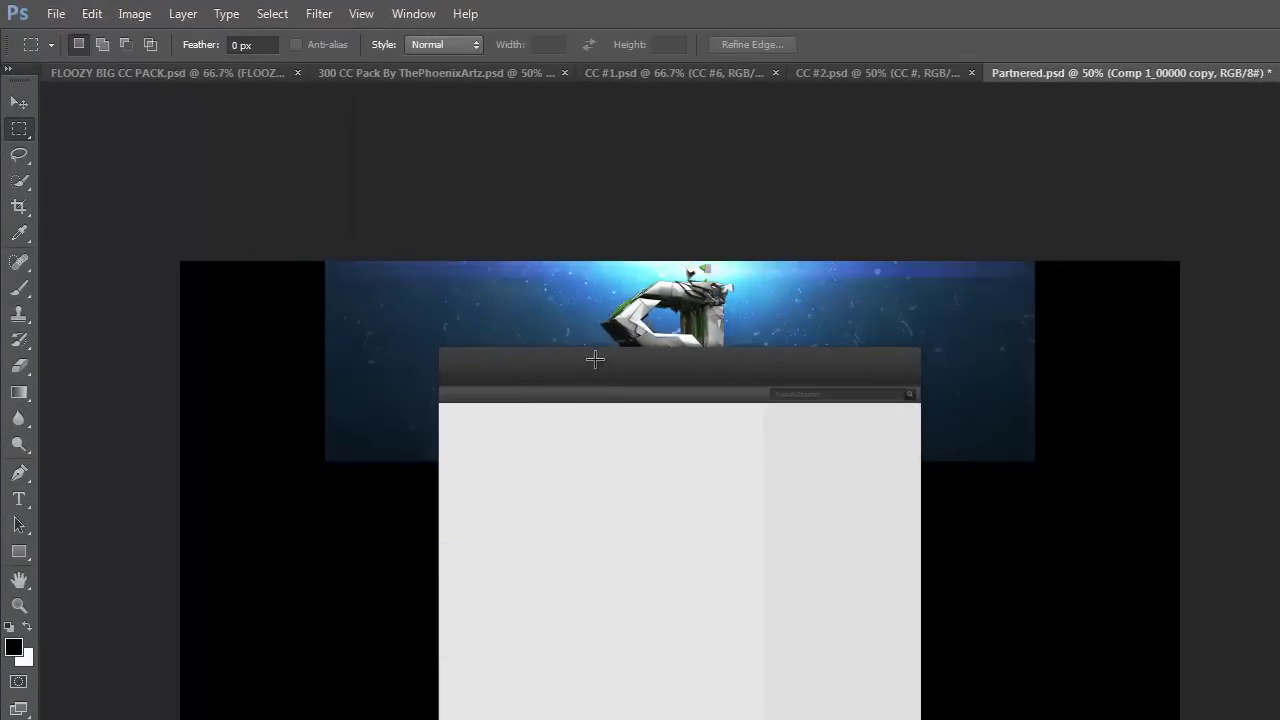
{"action": "left_click", "coordinate": [18, 103]}
{"action": "left_click_drag", "start_coordinate": [563, 423], "coordinate": [549, 490]}
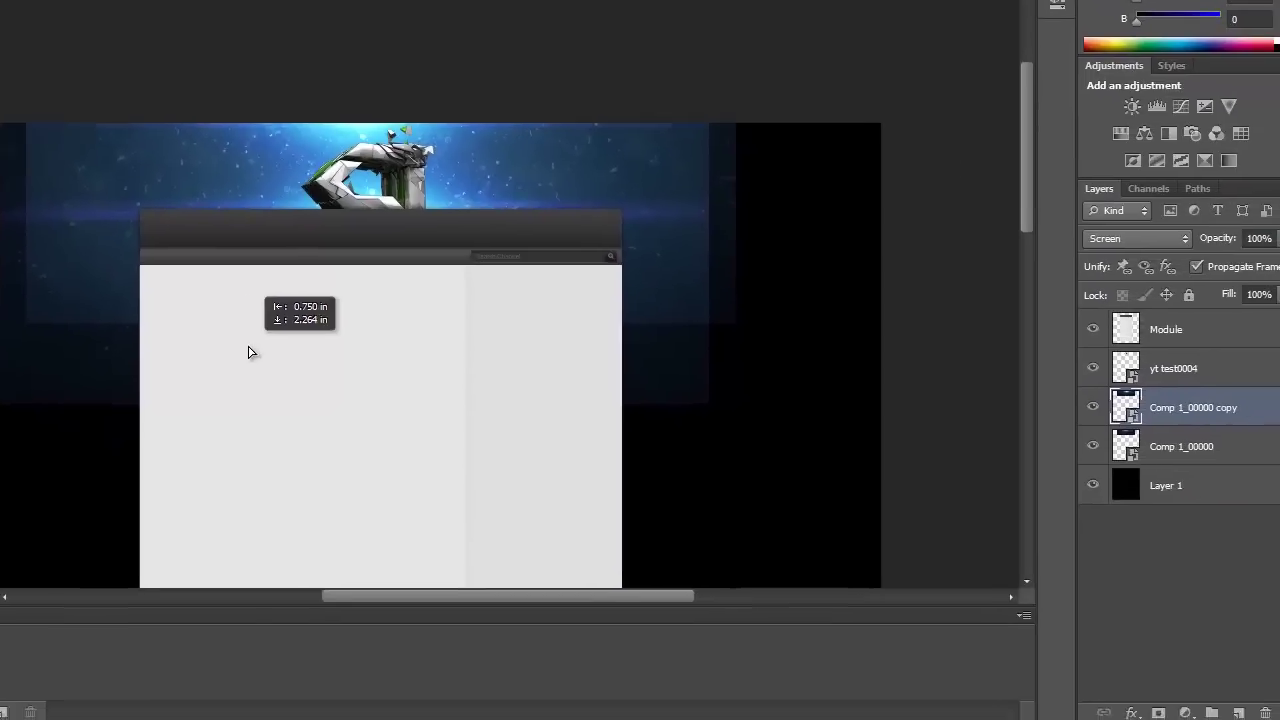
{"action": "left_click_drag", "start_coordinate": [250, 352], "coordinate": [251, 352]}
Nudge the original Comp 1_00000 flare right and back left, then select the yt test0004 logo layer.
{"action": "left_click", "coordinate": [1152, 434]}
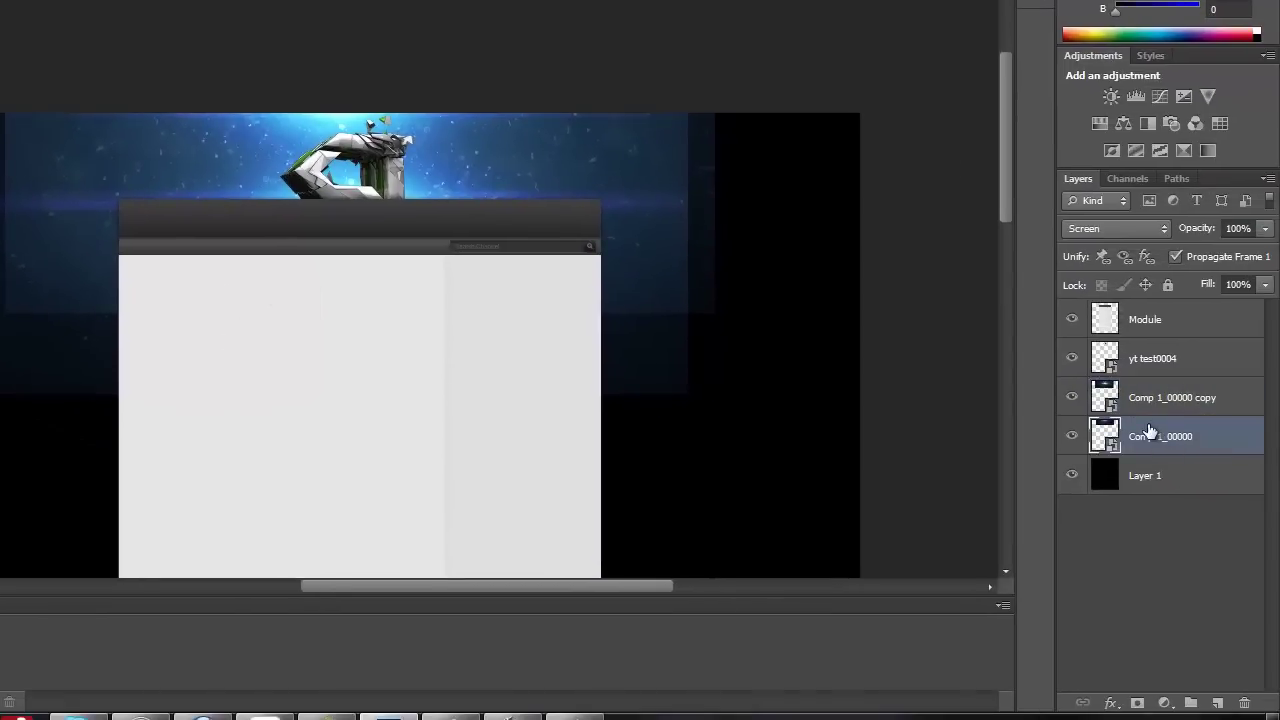
{"action": "key", "text": "Right"}
{"action": "key", "text": "Right"}
{"action": "key", "text": "Right"}
{"action": "key", "text": "Right"}
{"action": "key", "text": "Right"}
{"action": "key", "text": "Right"}
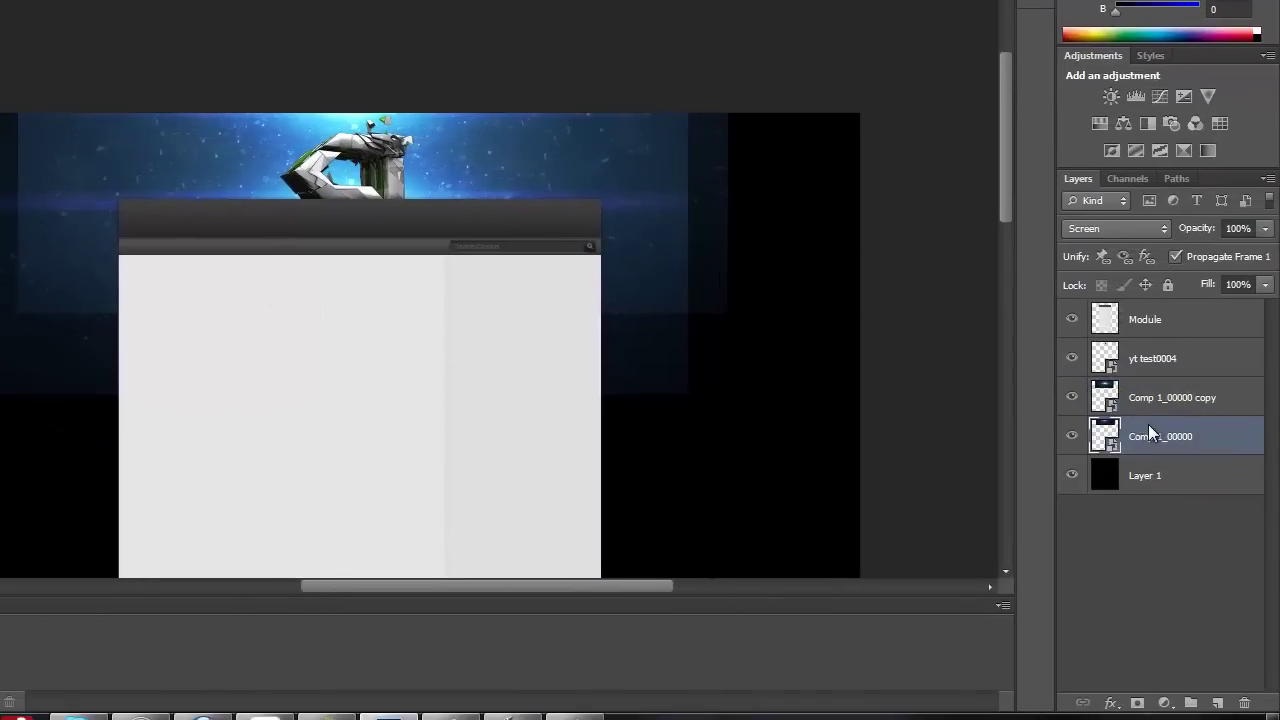
{"action": "key", "text": "Left"}
{"action": "key", "text": "Left"}
{"action": "left_click", "coordinate": [1195, 392]}
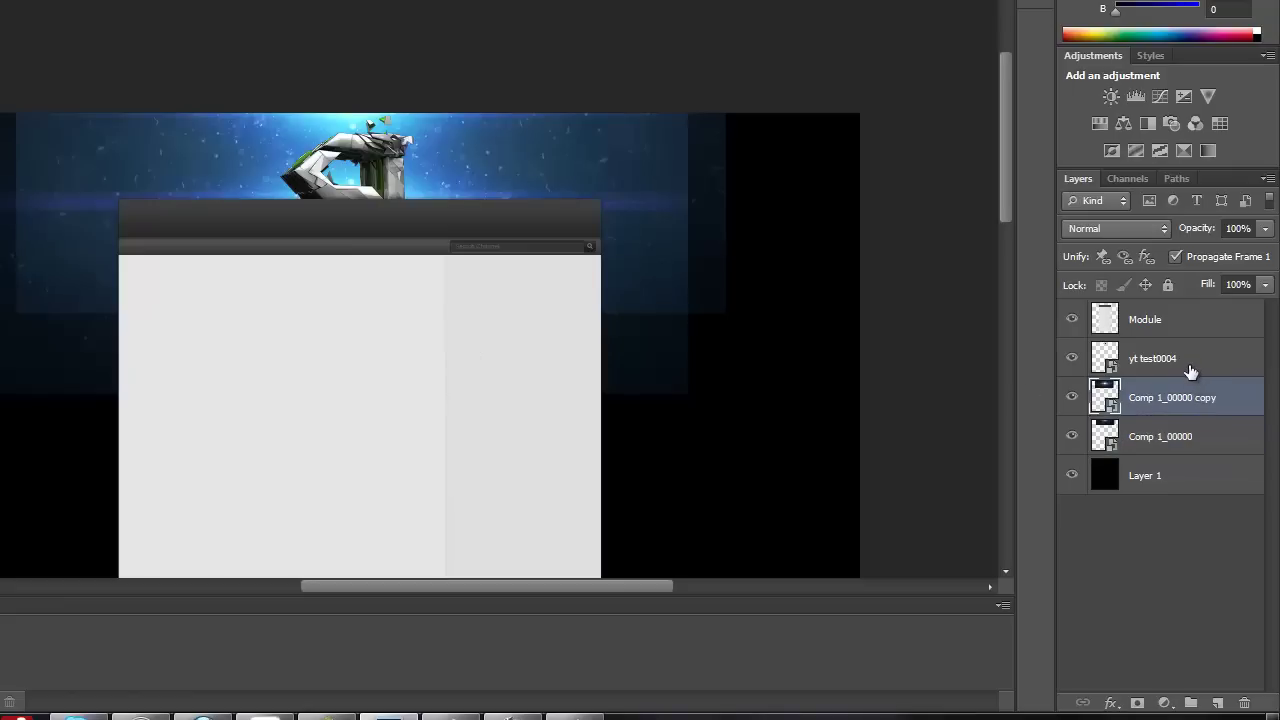
{"action": "left_click", "coordinate": [1190, 365]}
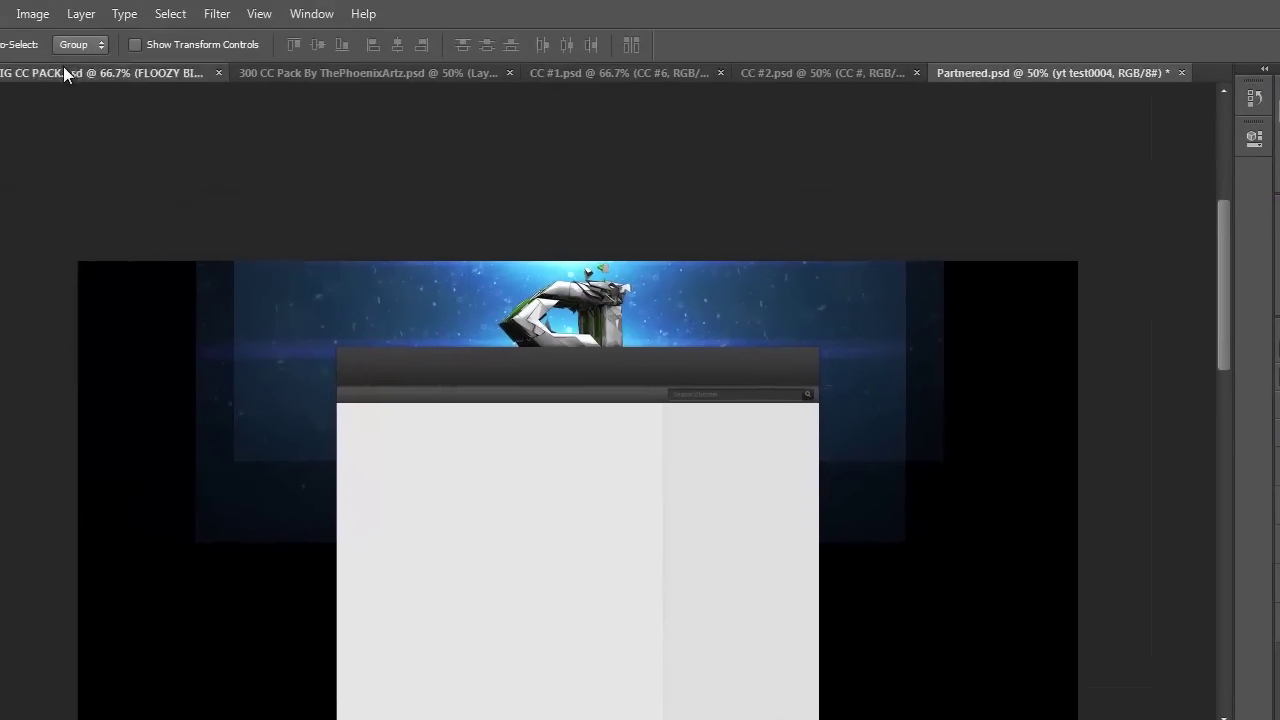
Go to the 300 CC Pack document and select its Colour Correction Pack group.
{"action": "left_click", "coordinate": [63, 68]}
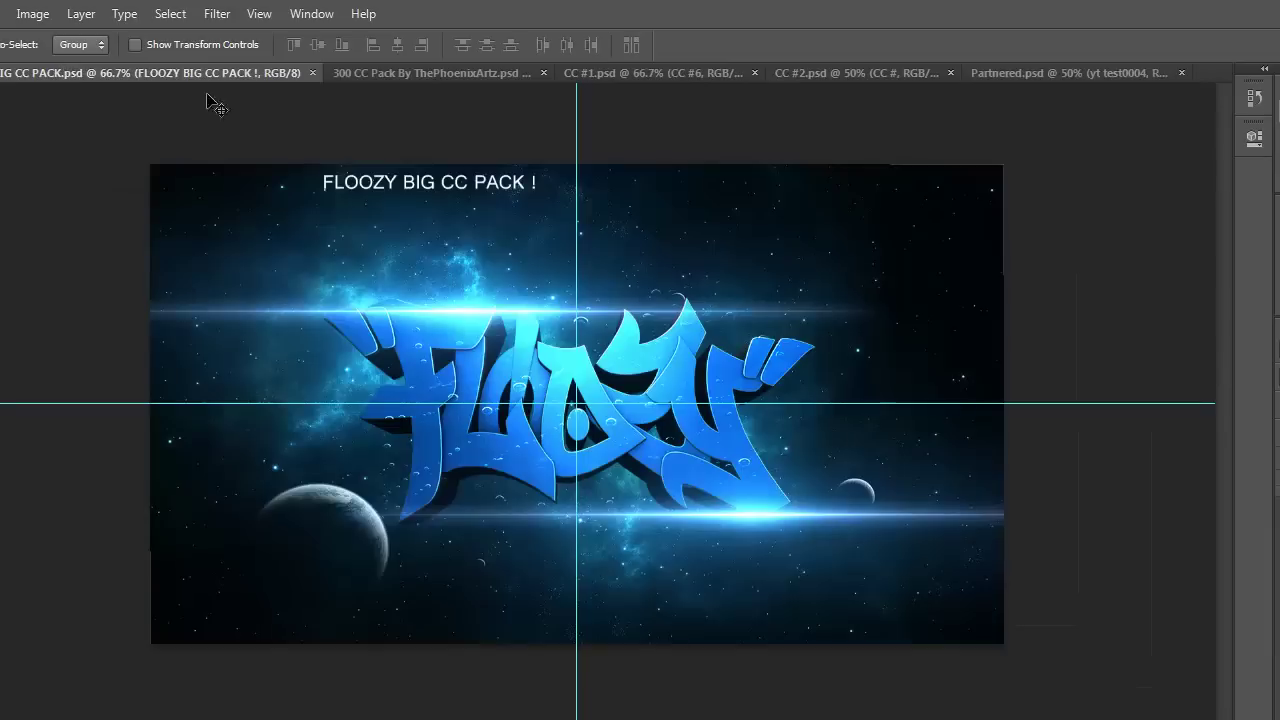
{"action": "left_click", "coordinate": [354, 75]}
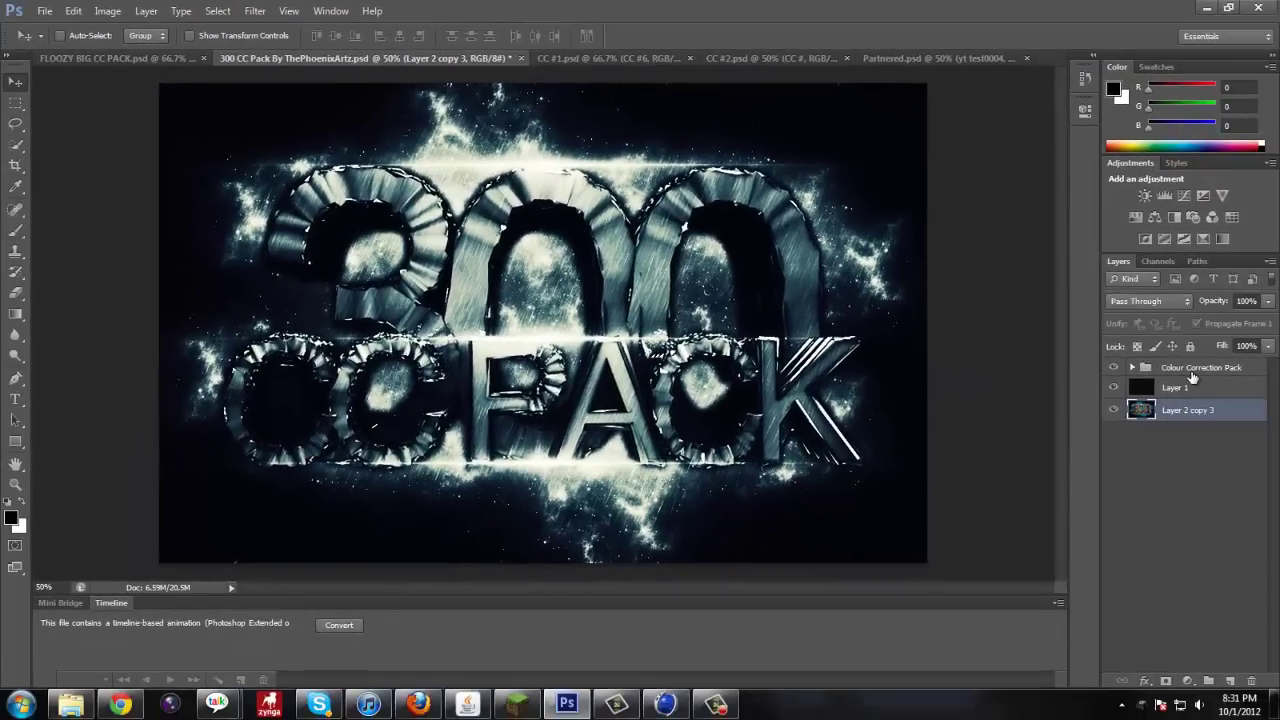
{"action": "left_click", "coordinate": [1190, 368]}
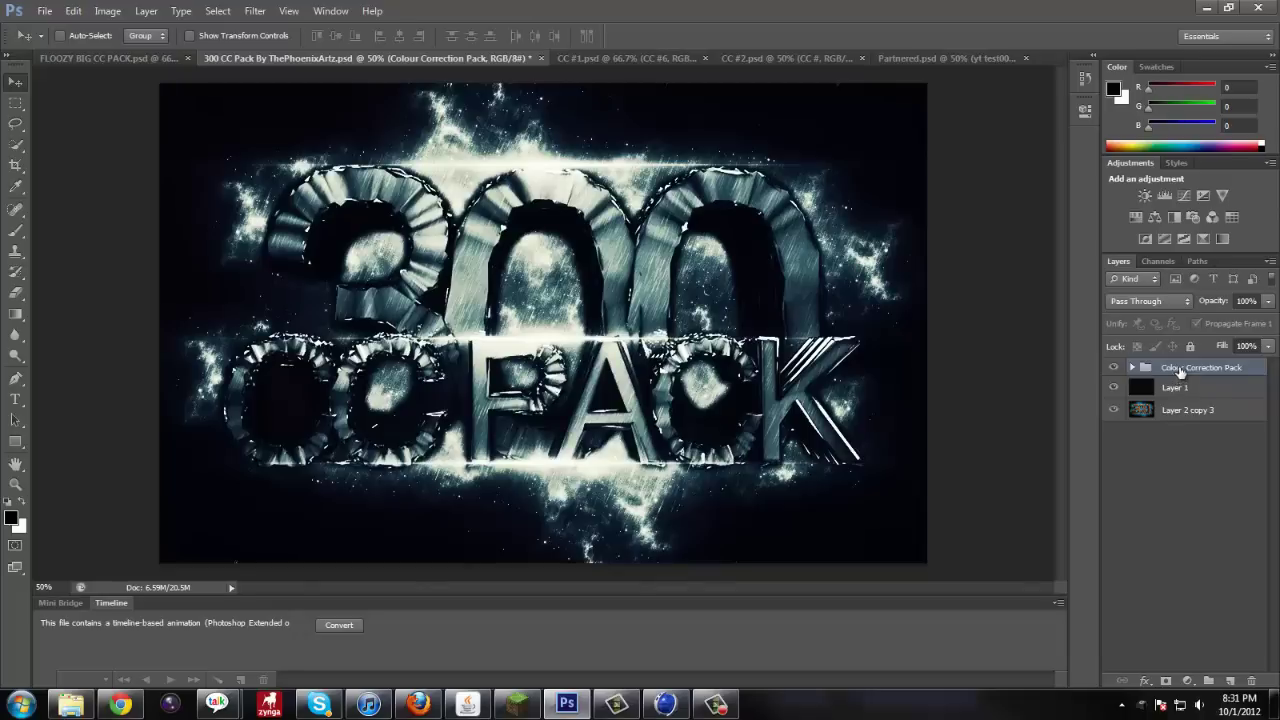
{"action": "right_click", "coordinate": [1182, 374]}
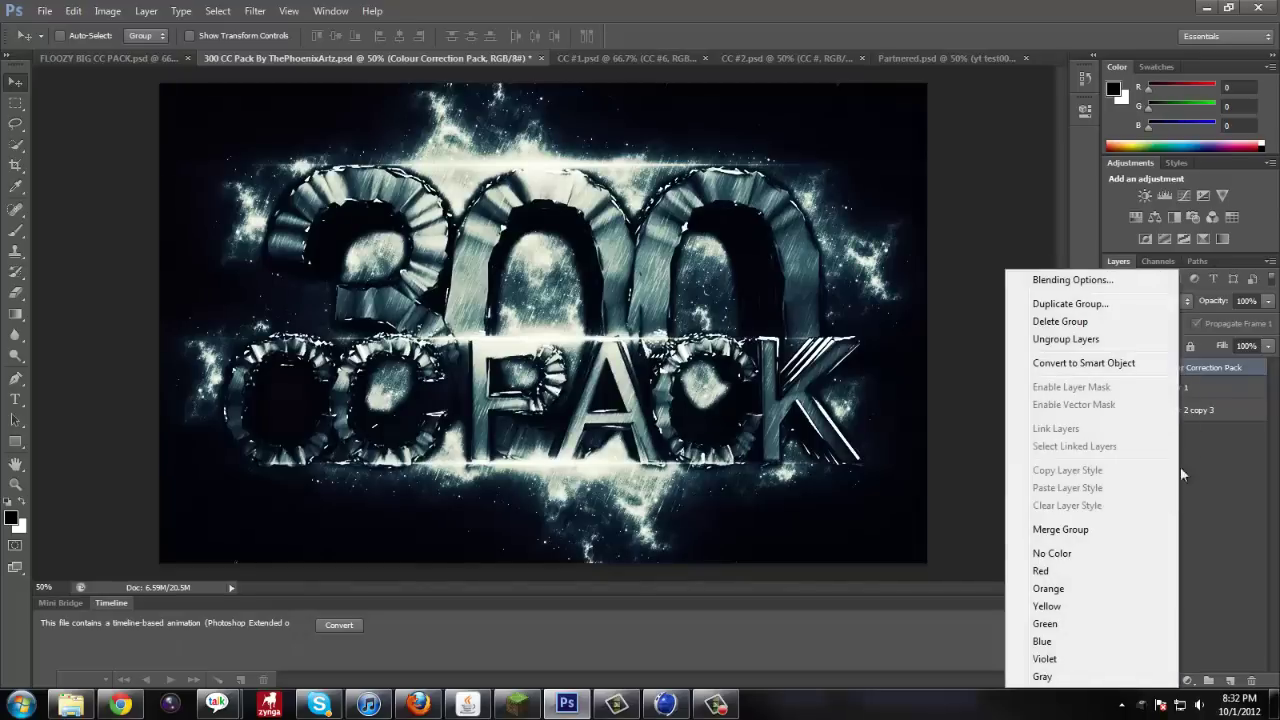
{"action": "left_click", "coordinate": [1210, 372]}
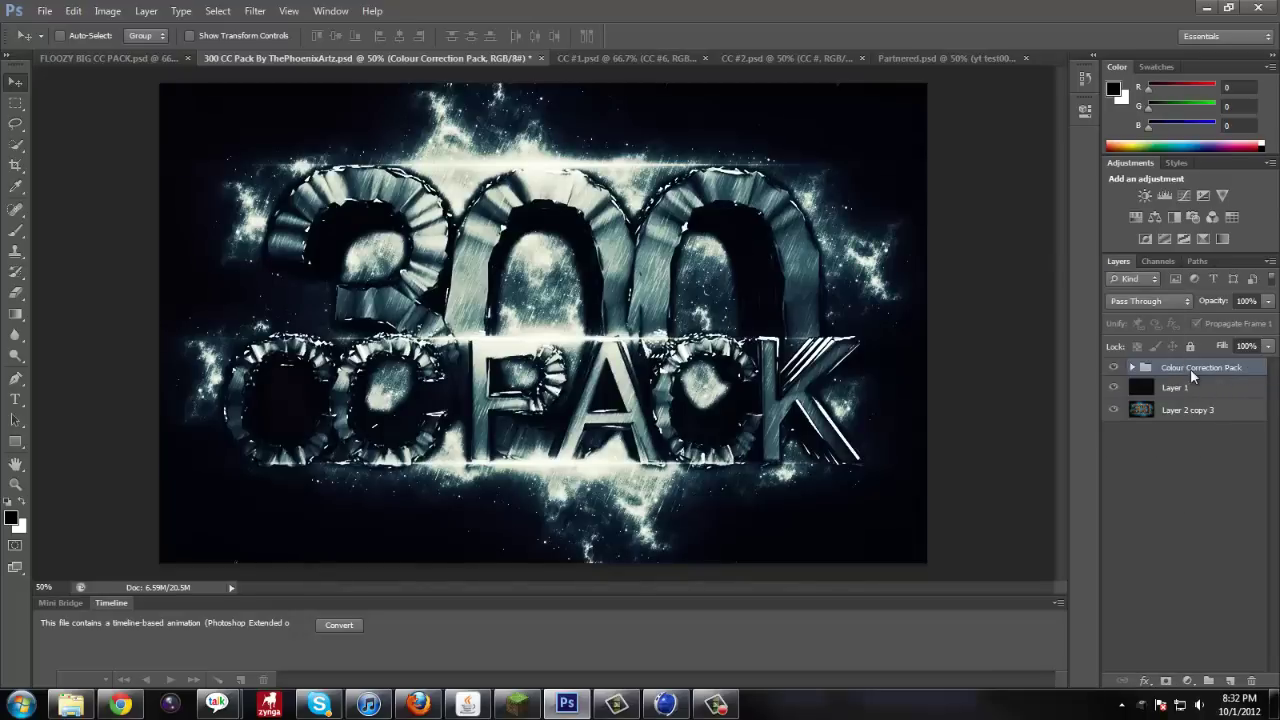
Duplicate the Colour Correction Pack group with Partnered.psd as the destination document.
{"action": "right_click", "coordinate": [1190, 368]}
{"action": "left_click", "coordinate": [1115, 308]}
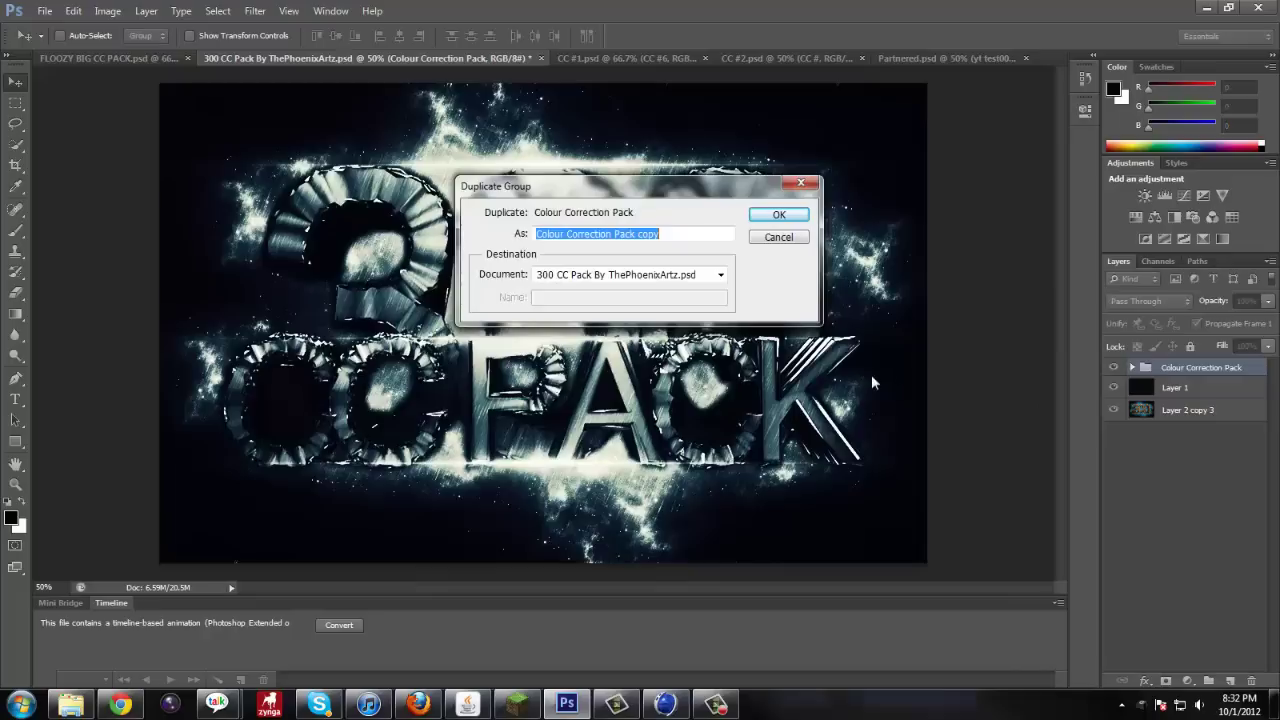
{"action": "left_click", "coordinate": [684, 277]}
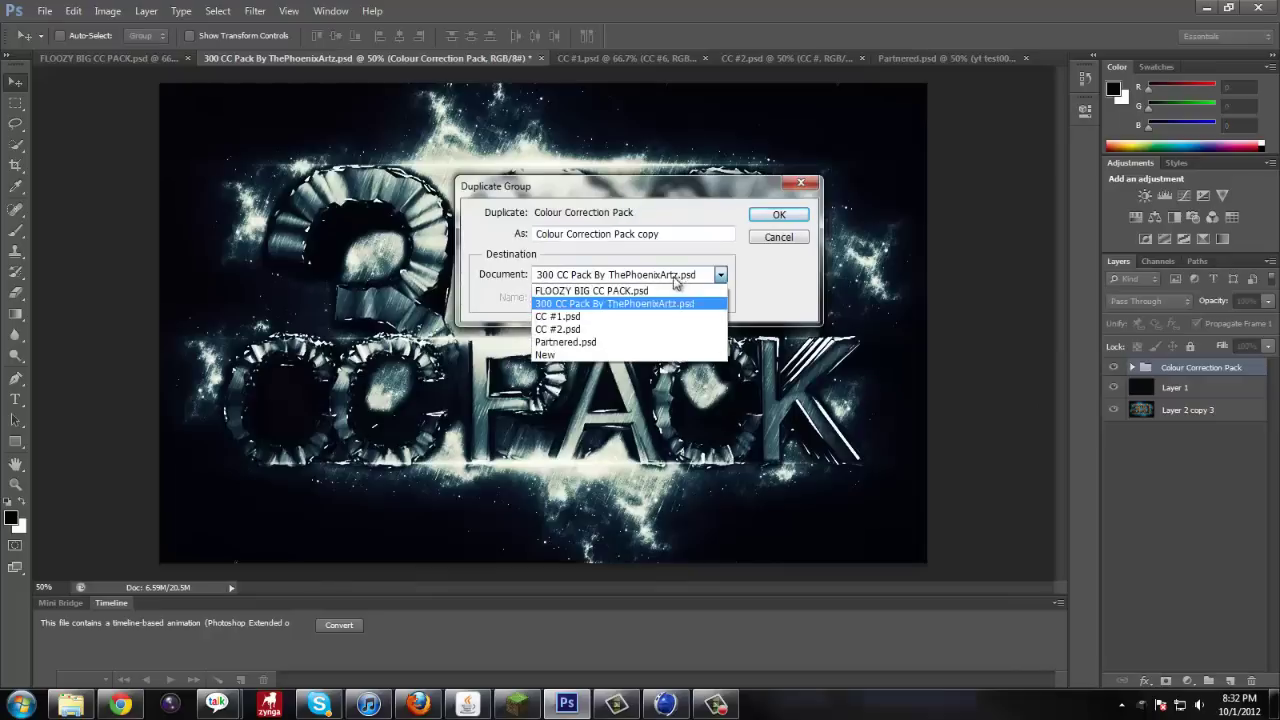
{"action": "left_click", "coordinate": [604, 342]}
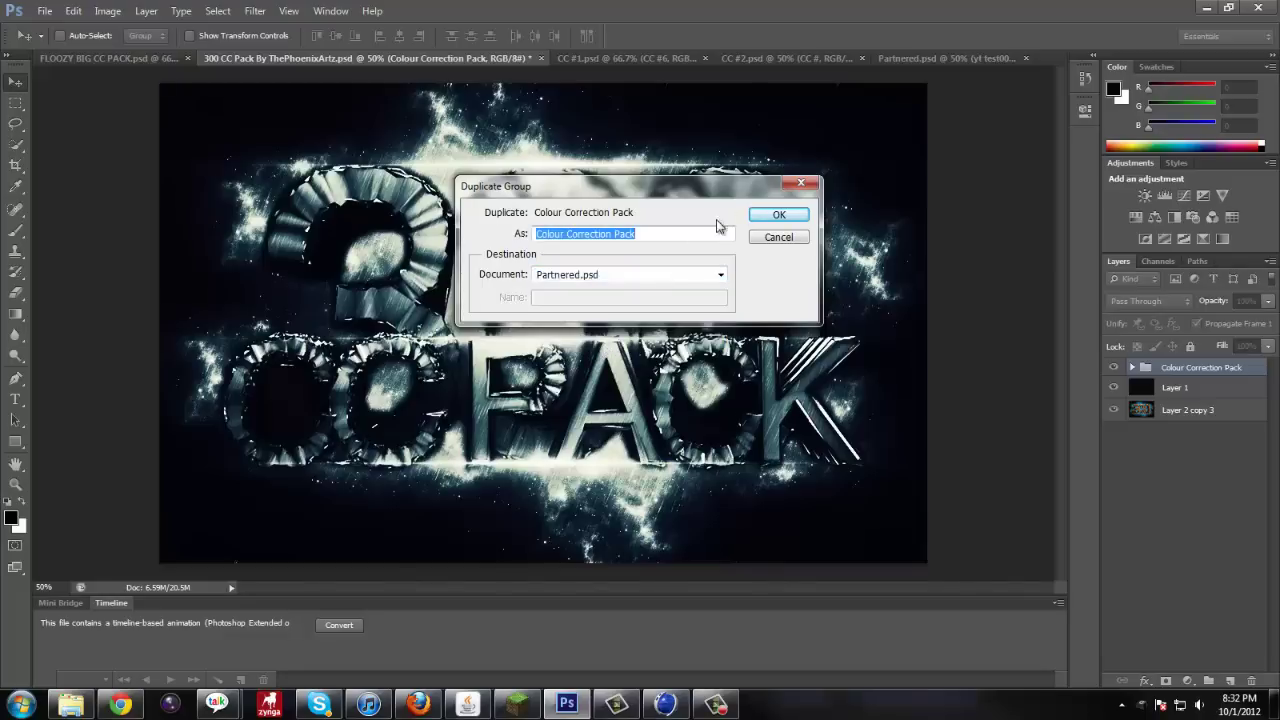
{"action": "left_click", "coordinate": [784, 216]}
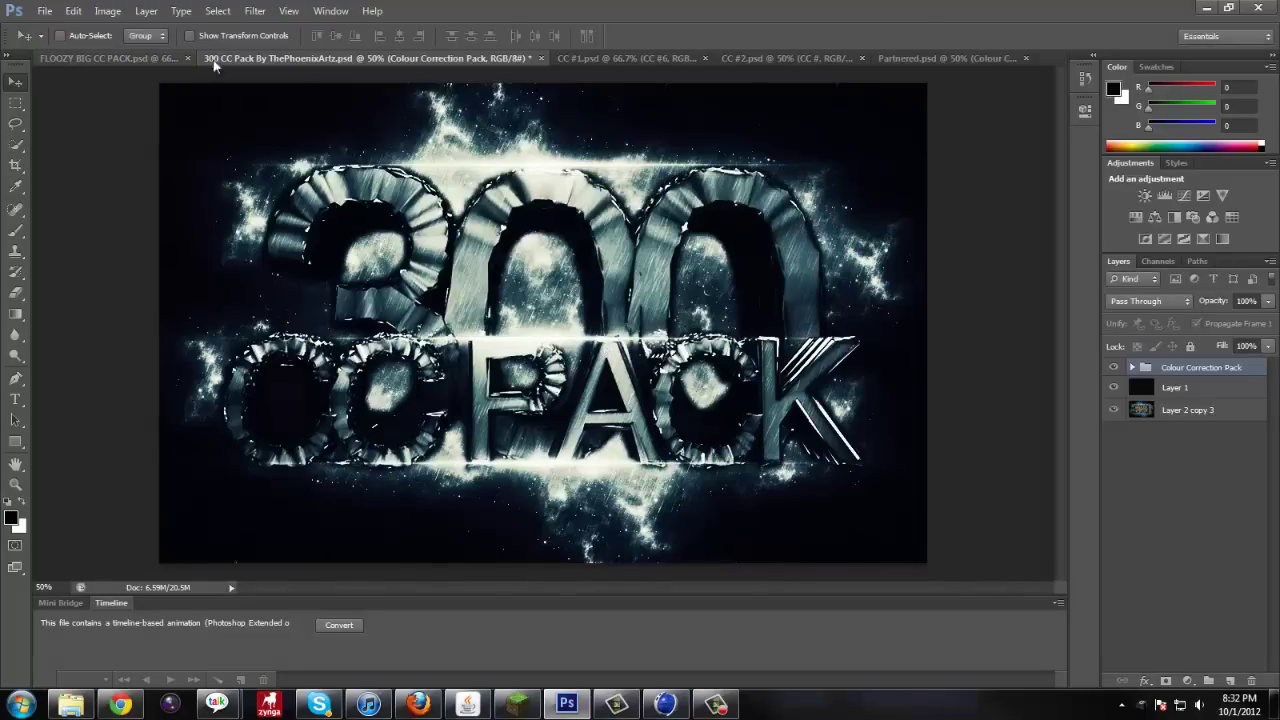
In Partnered.psd, shift the Comp 1_00000 glow right and the Comp 1_00000 copy slightly down.
{"action": "left_click", "coordinate": [931, 58]}
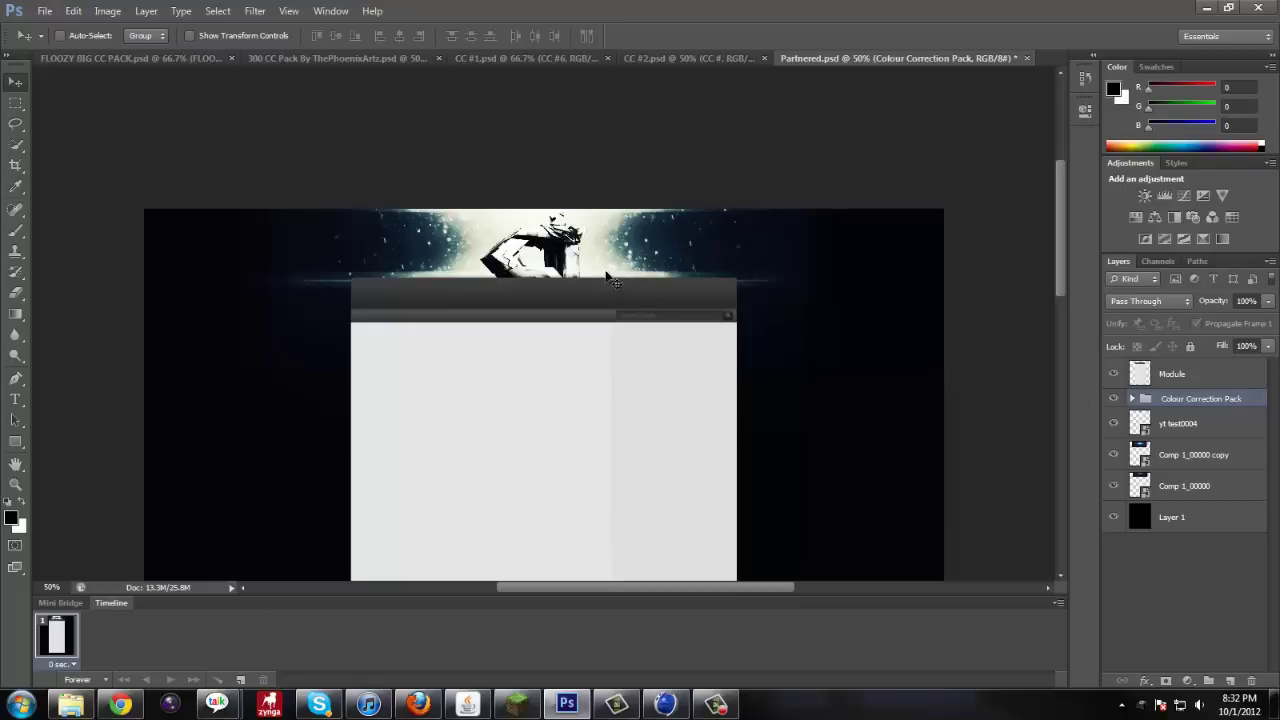
{"action": "left_click", "coordinate": [1160, 482]}
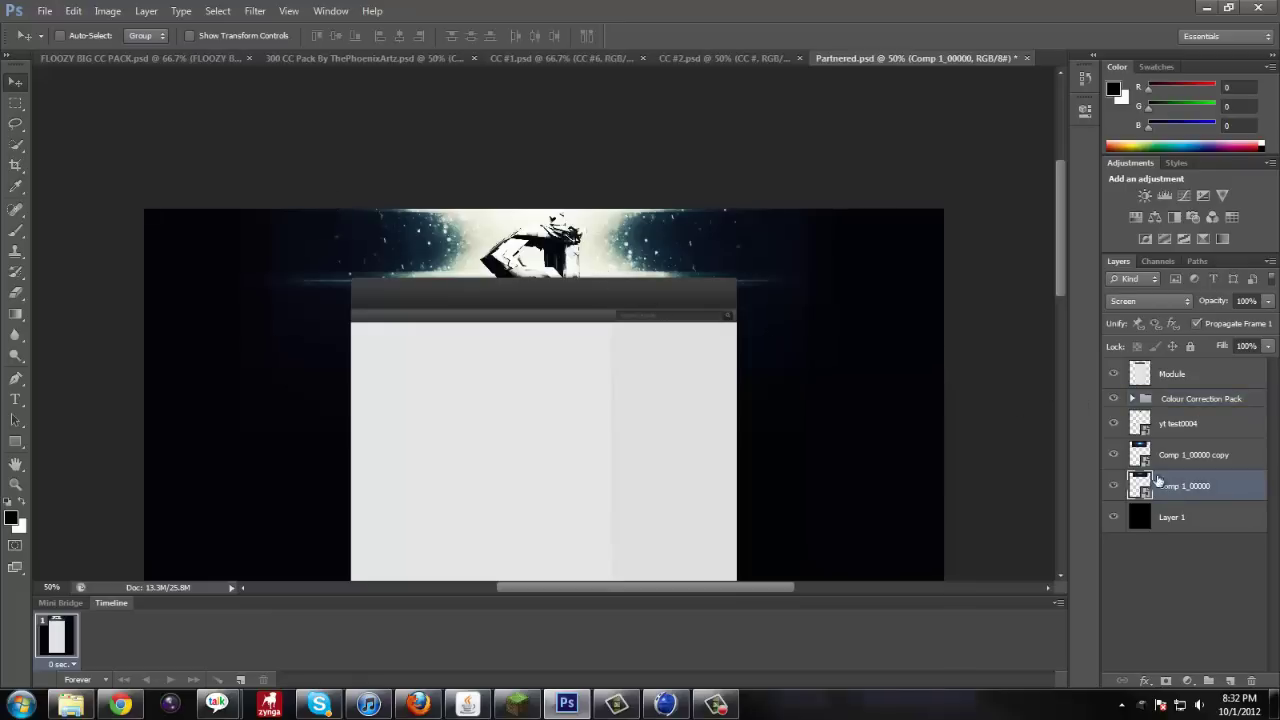
{"action": "left_click_drag", "start_coordinate": [447, 289], "coordinate": [507, 282]}
{"action": "left_click", "coordinate": [1118, 454]}
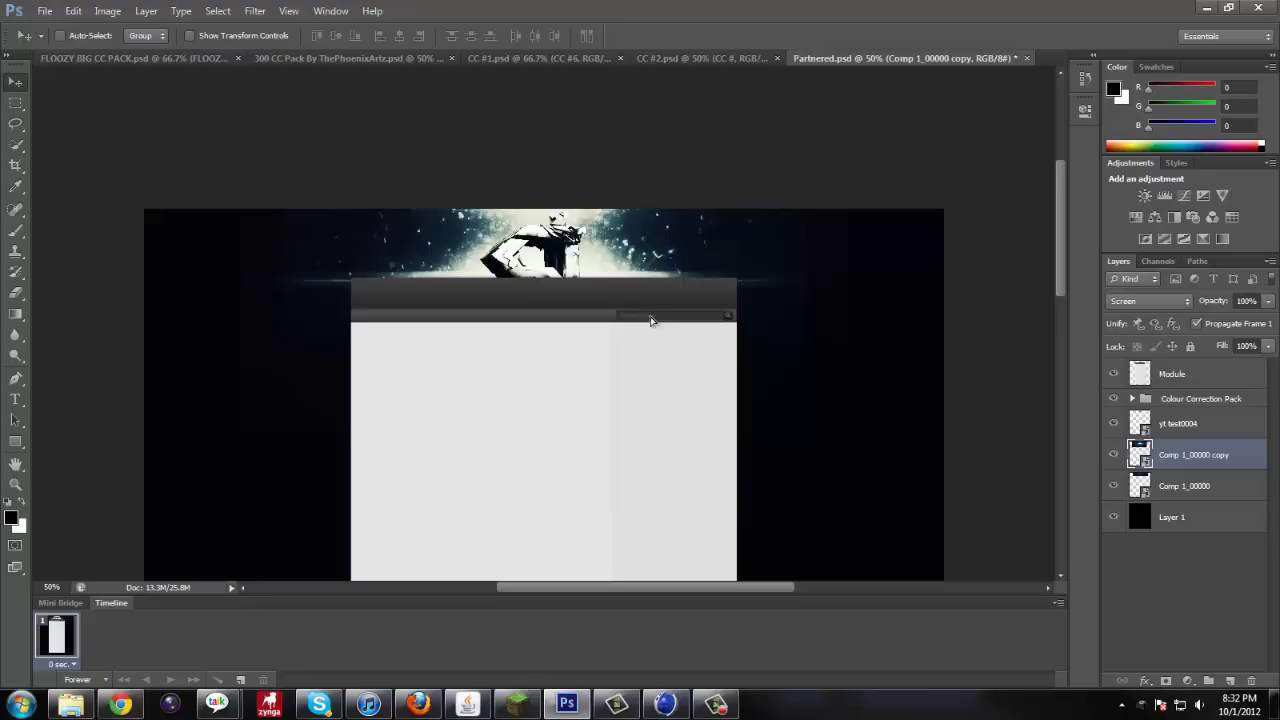
{"action": "left_click_drag", "start_coordinate": [651, 320], "coordinate": [652, 333]}
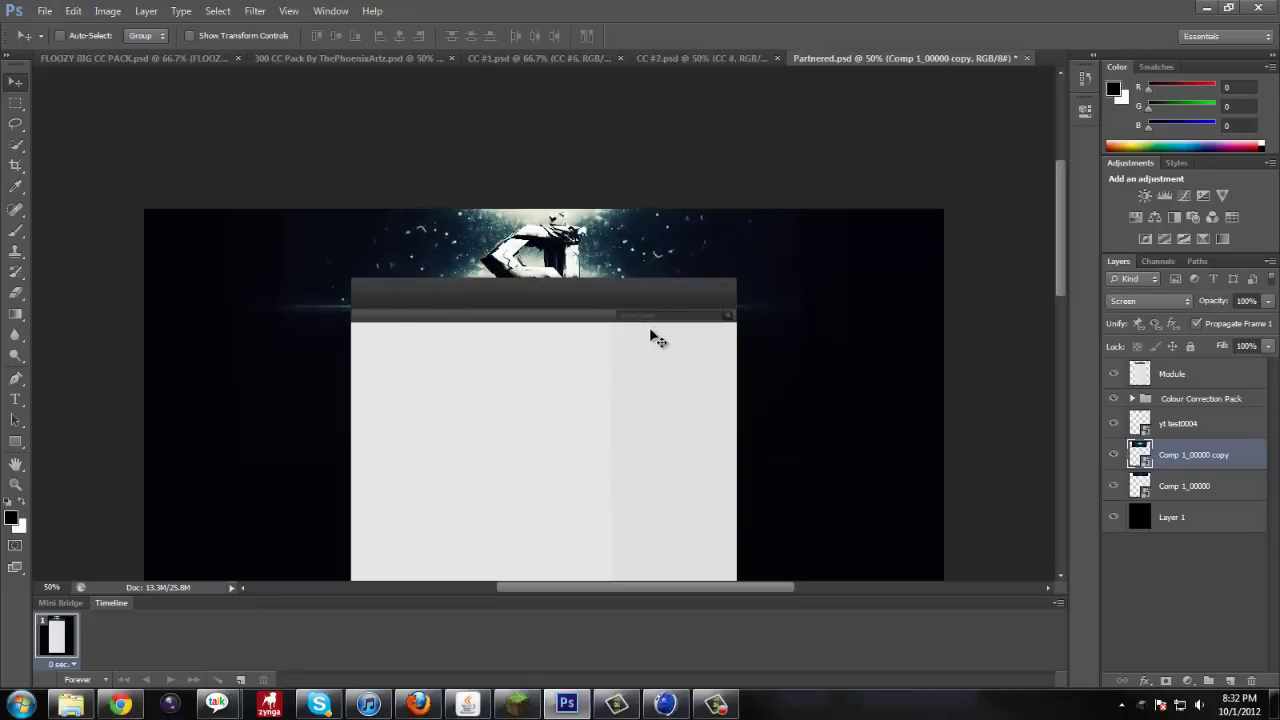
Select the Colour Correction Pack group and zoom the canvas to 100%.
{"action": "left_click", "coordinate": [1195, 401]}
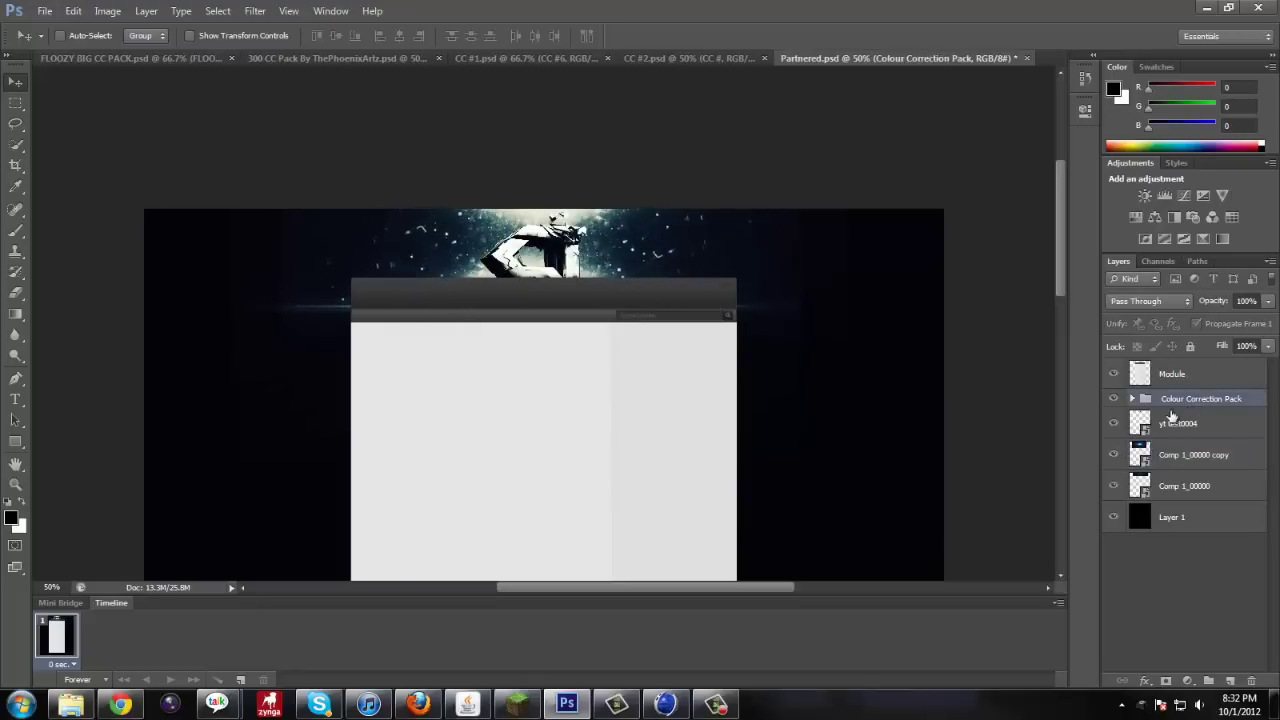
{"action": "key", "text": "ctrl+plus"}
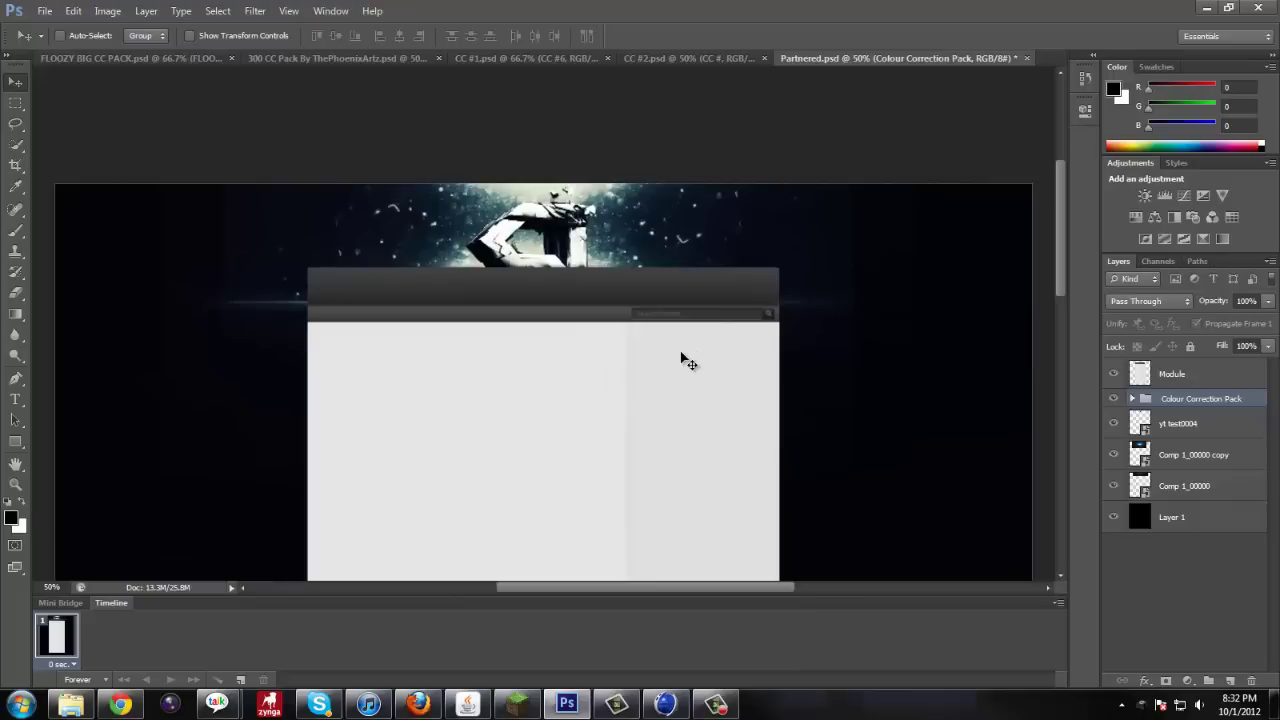
{"action": "key", "text": "ctrl+plus"}
{"action": "scroll", "coordinate": [640, 312], "scroll_direction": "up", "scroll_amount": 3}
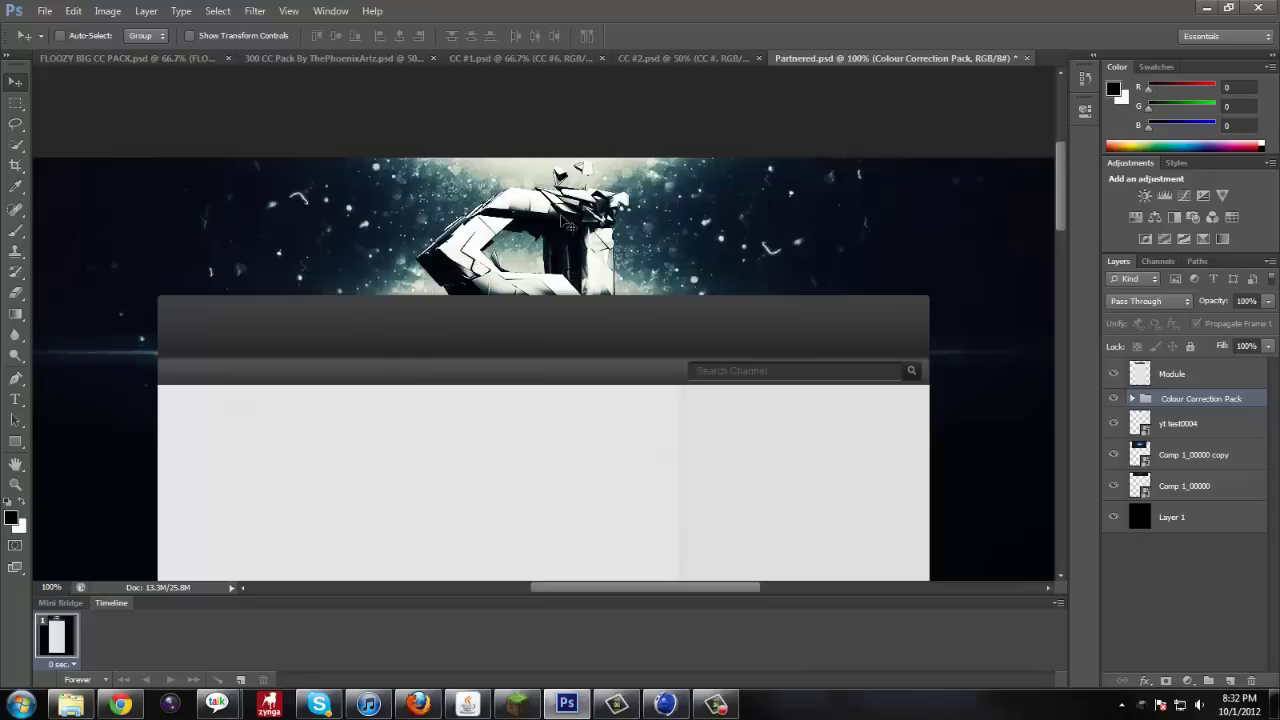
Delete the Colour Correction Pack group and move to the CC #1.psd document.
{"action": "key", "text": "Delete"}
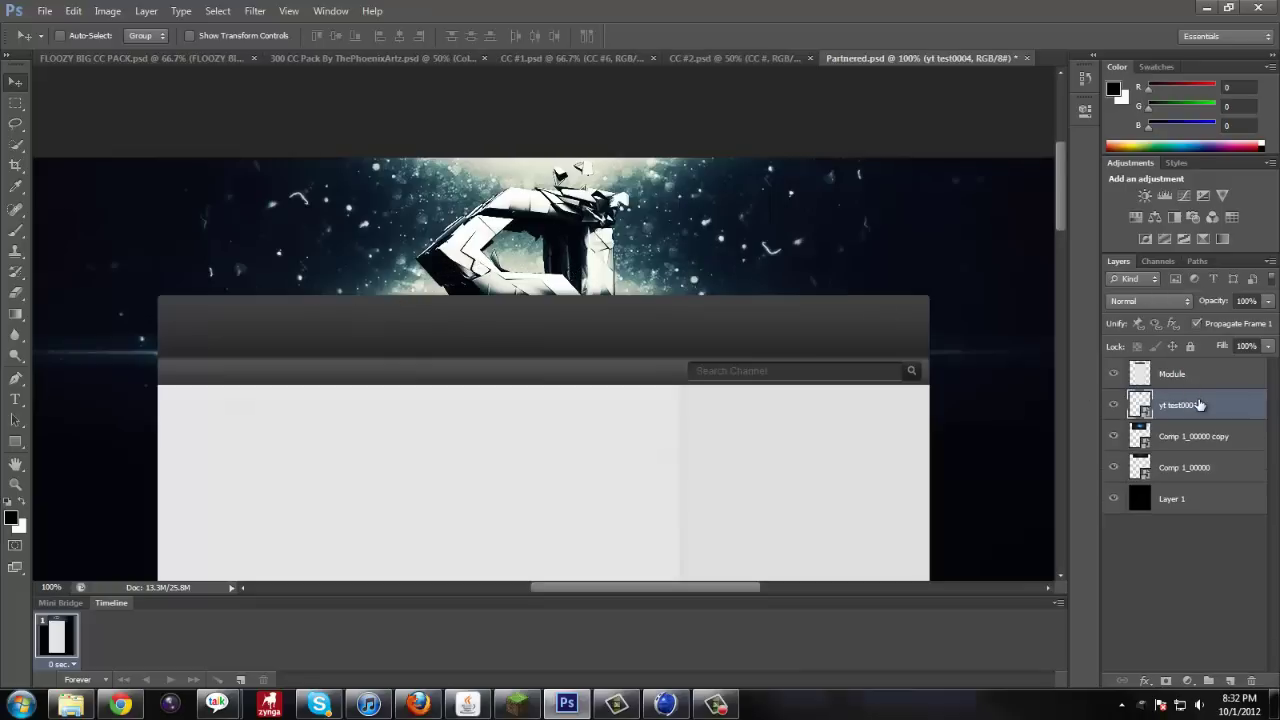
{"action": "left_click", "coordinate": [323, 60]}
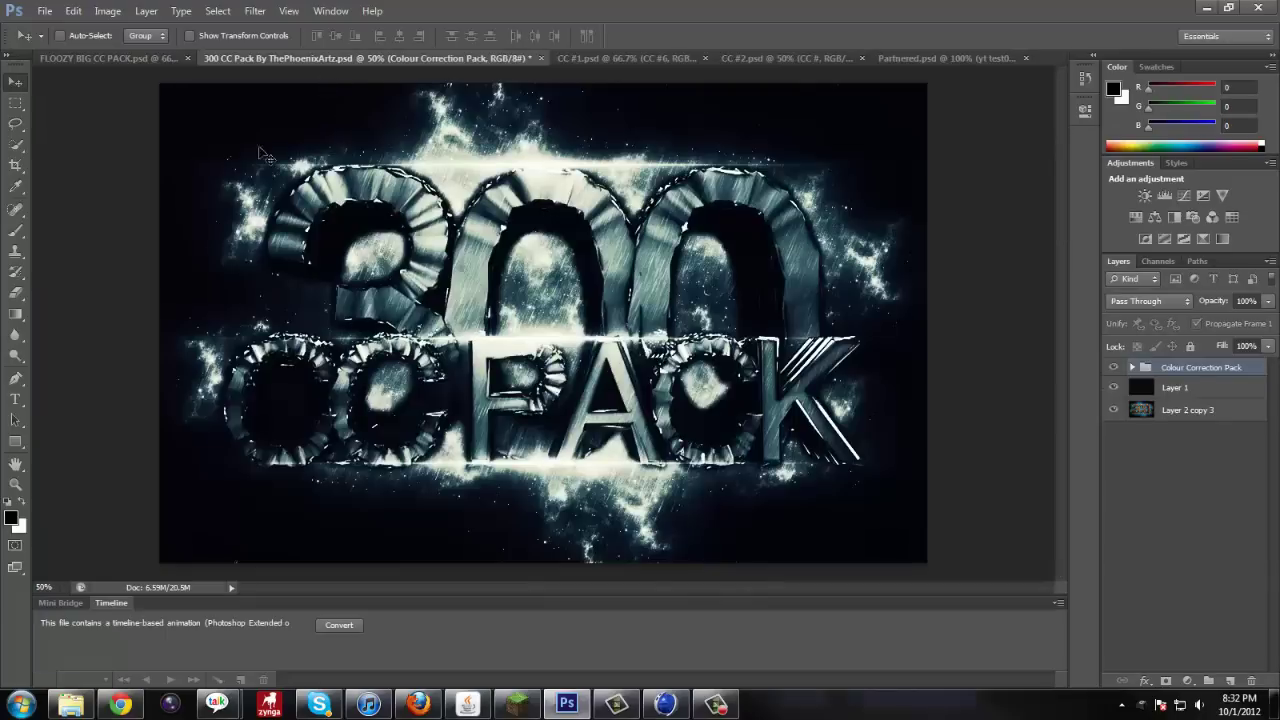
{"action": "left_click", "coordinate": [121, 60]}
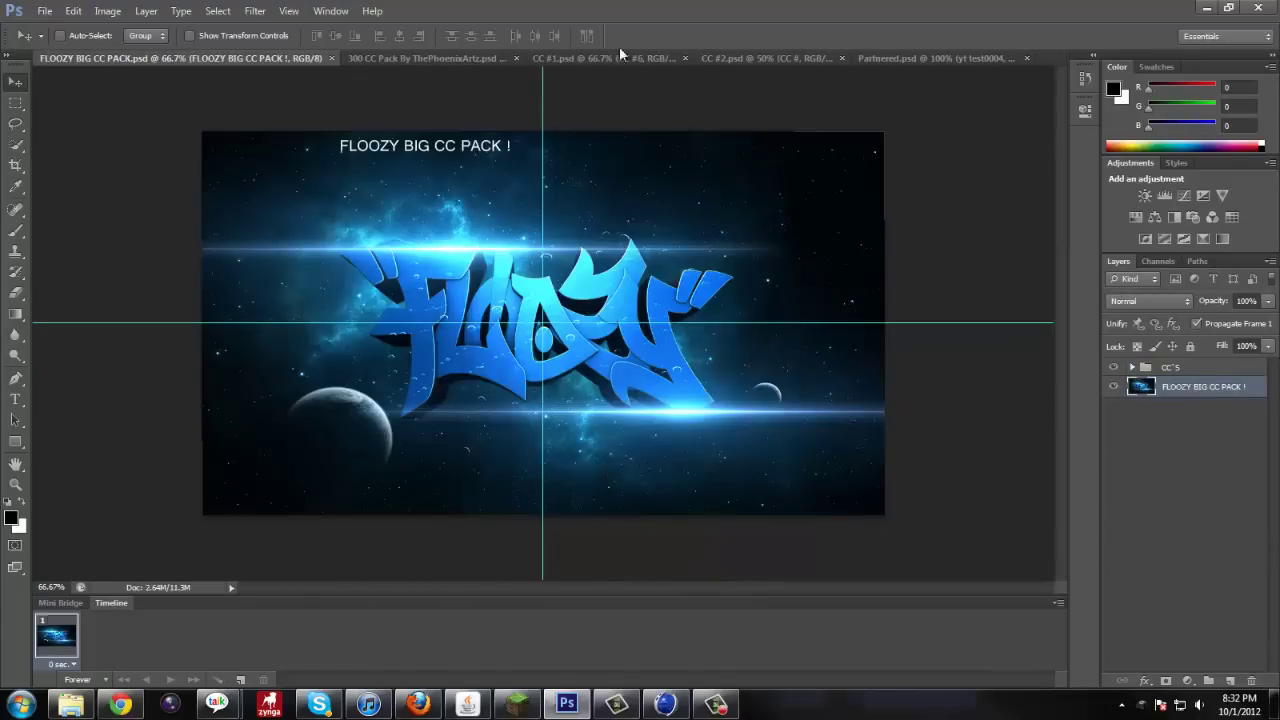
{"action": "left_click", "coordinate": [594, 60]}
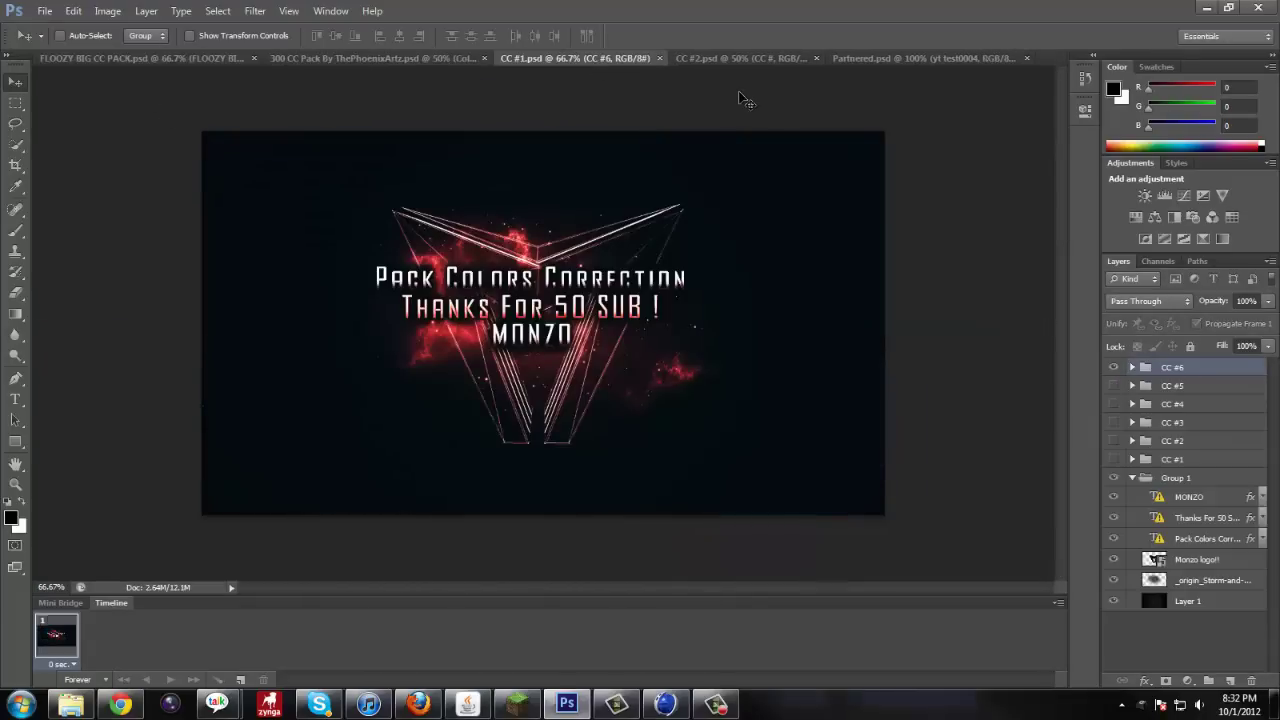
Preview the CC #6 through CC #2 tints one by one, leaving only CC #1 visible.
{"action": "left_click", "coordinate": [1113, 372]}
{"action": "left_click", "coordinate": [1116, 386]}
{"action": "left_click", "coordinate": [1116, 386]}
{"action": "left_click", "coordinate": [1113, 404]}
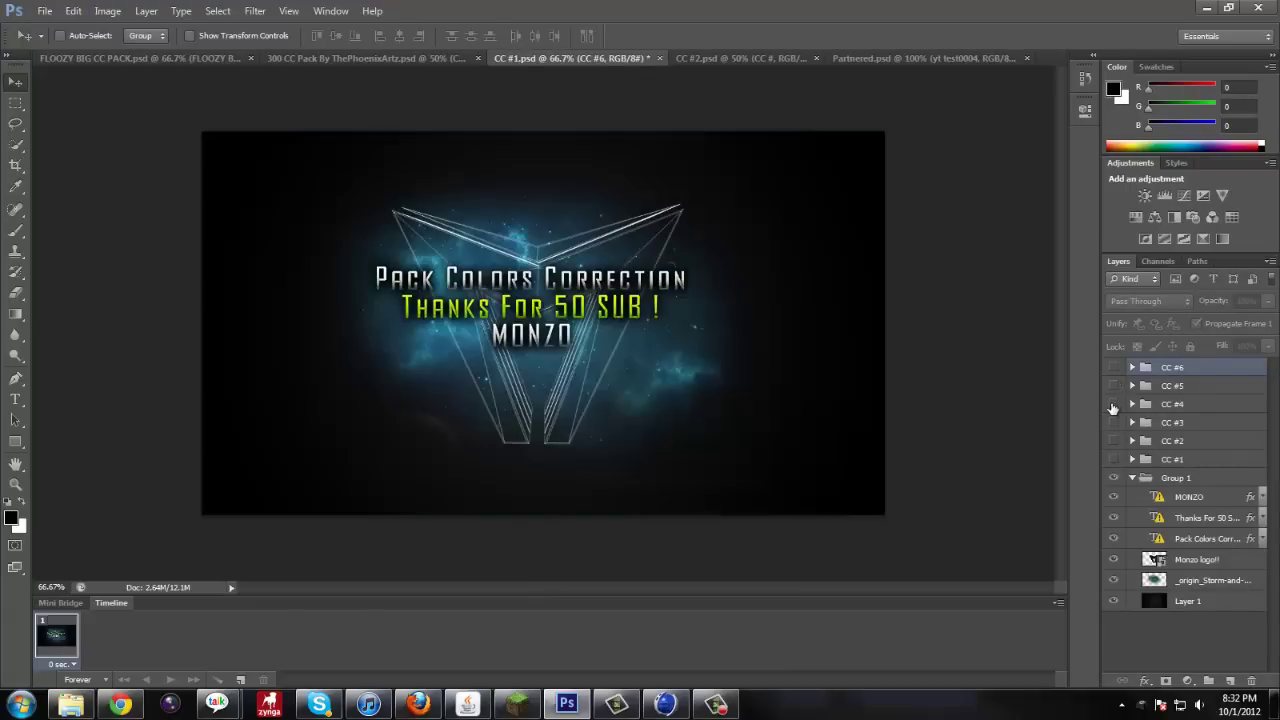
{"action": "left_click", "coordinate": [1113, 404]}
{"action": "left_click", "coordinate": [1114, 422]}
{"action": "left_click", "coordinate": [1115, 424]}
{"action": "left_click", "coordinate": [1114, 423]}
{"action": "left_click", "coordinate": [1115, 441]}
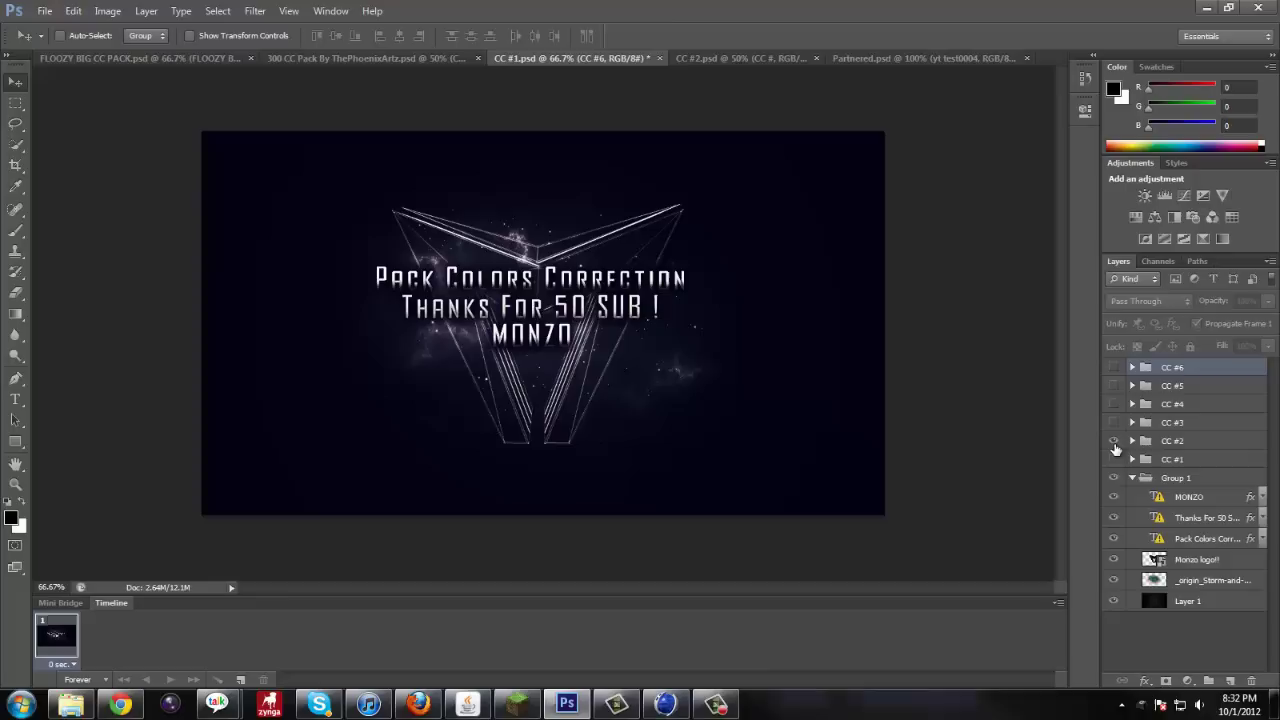
{"action": "left_click", "coordinate": [1115, 441]}
{"action": "left_click", "coordinate": [1113, 459]}
Duplicate the CC #1 group into Partnered.psd.
{"action": "left_click", "coordinate": [1190, 460]}
{"action": "right_click", "coordinate": [1184, 464]}
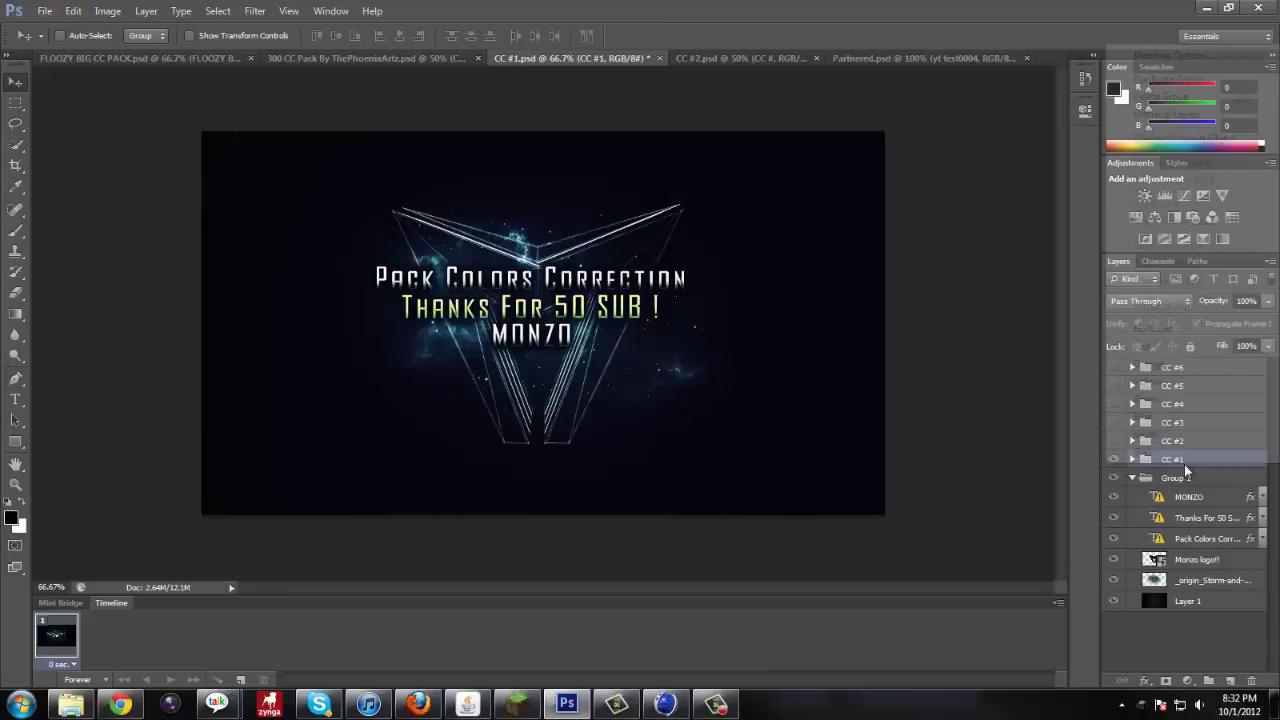
{"action": "left_click", "coordinate": [1233, 88]}
{"action": "left_click", "coordinate": [707, 308]}
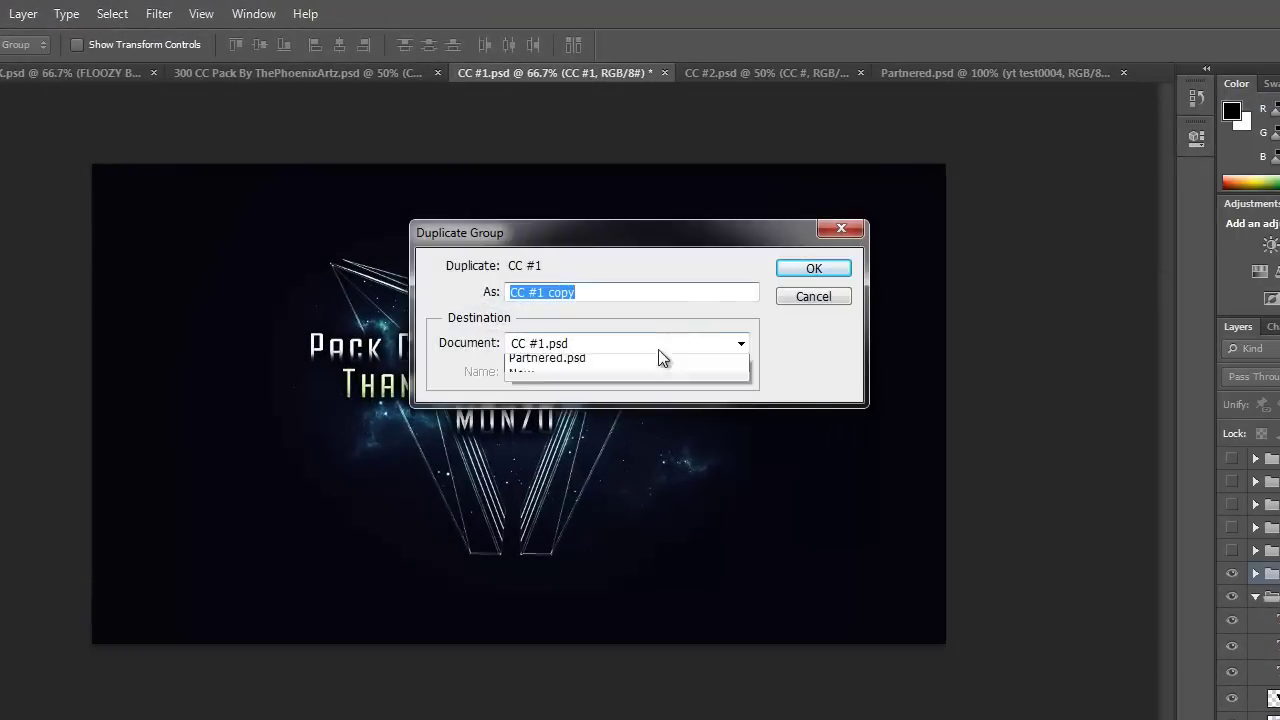
{"action": "left_click", "coordinate": [550, 419]}
{"action": "left_click", "coordinate": [810, 262]}
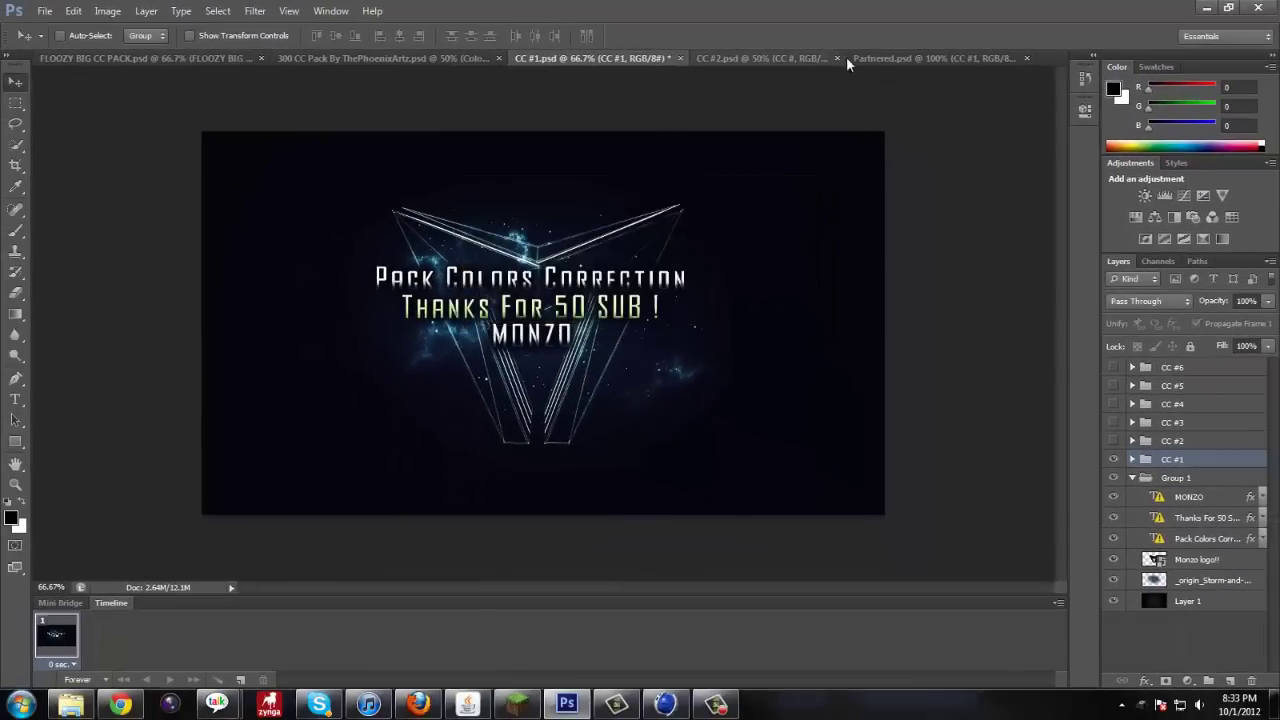
Delete the CC #1 group from Partnered.psd and return to CC #1.psd.
{"action": "left_click", "coordinate": [885, 59]}
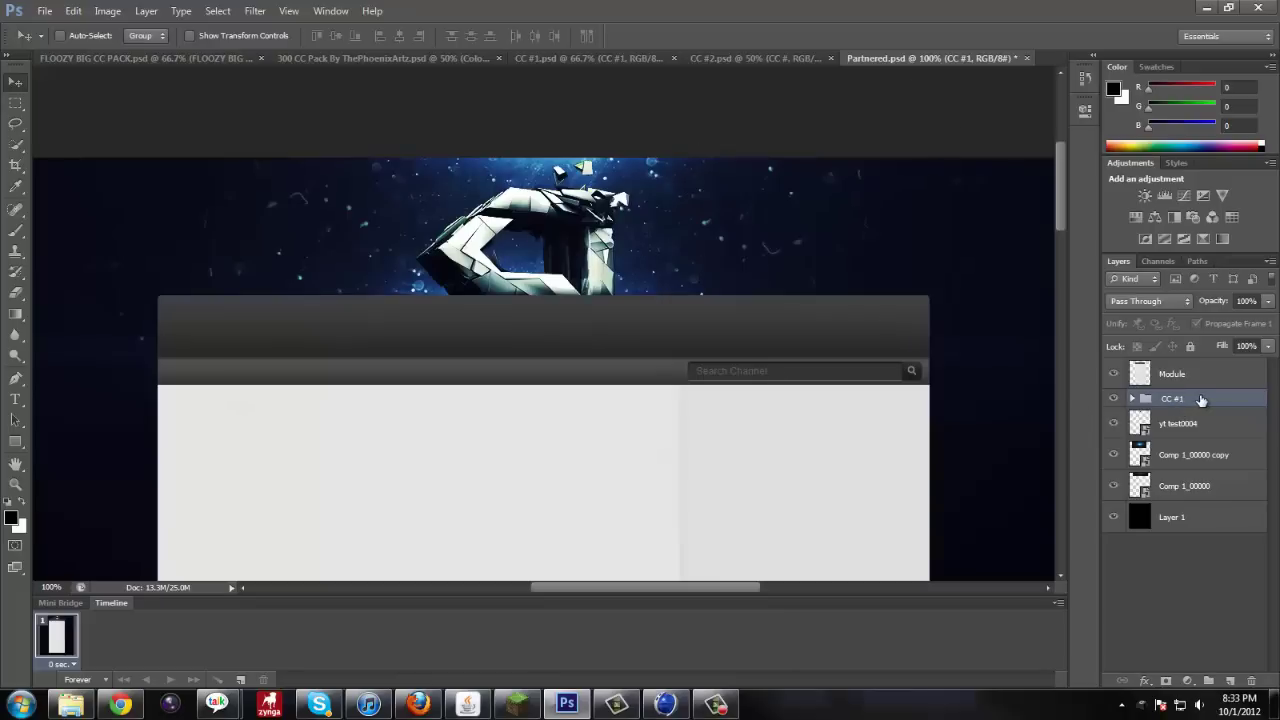
{"action": "key", "text": "Delete"}
{"action": "left_click", "coordinate": [581, 61]}
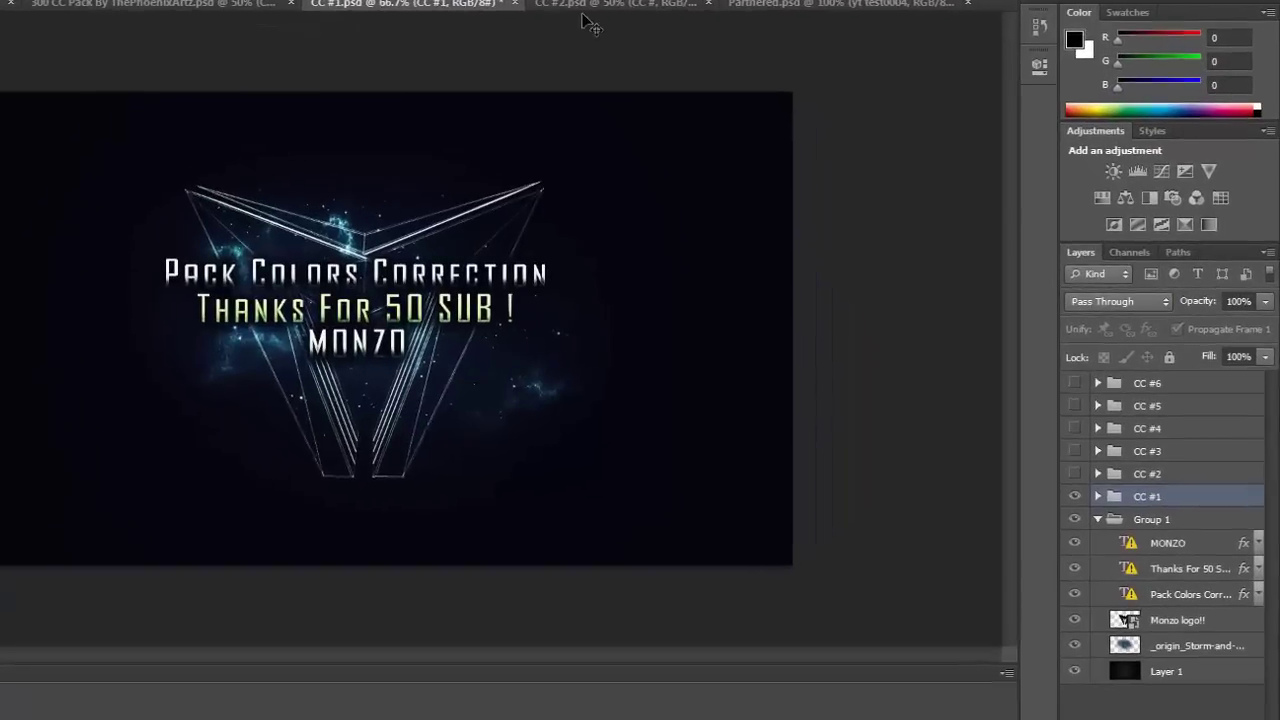
{"action": "left_click", "coordinate": [588, 12]}
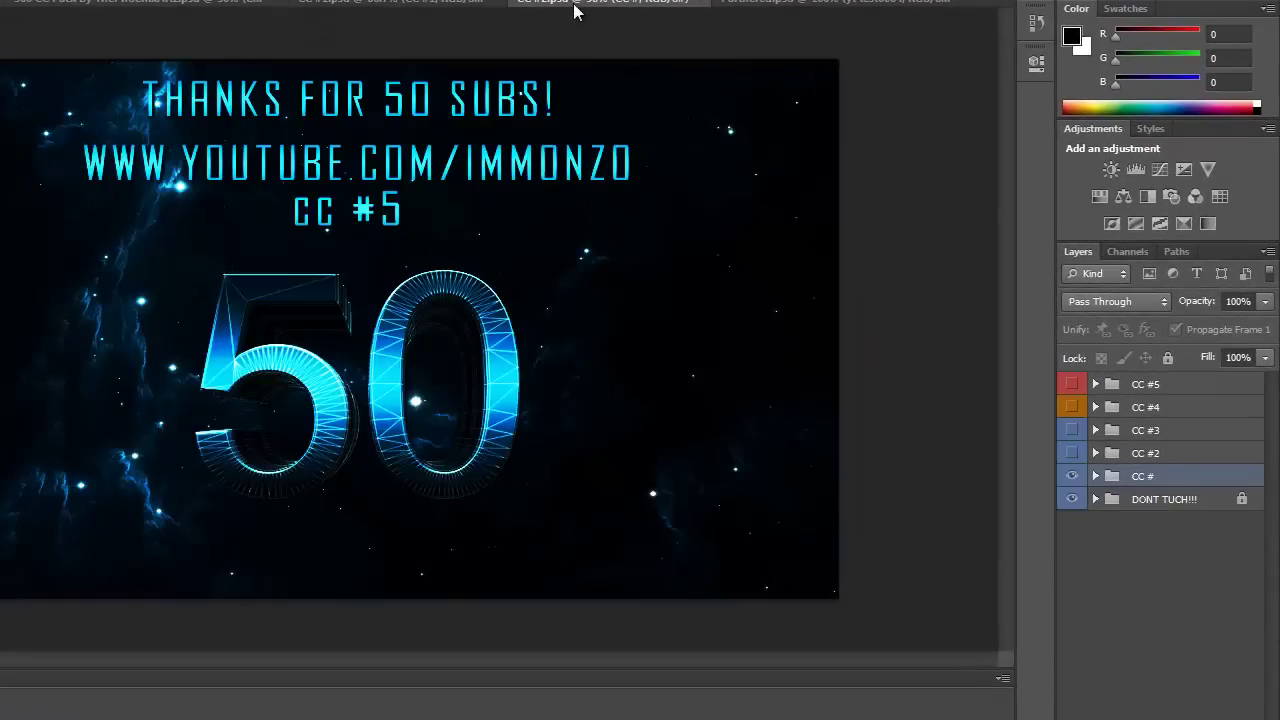
{"action": "left_click", "coordinate": [443, 8]}
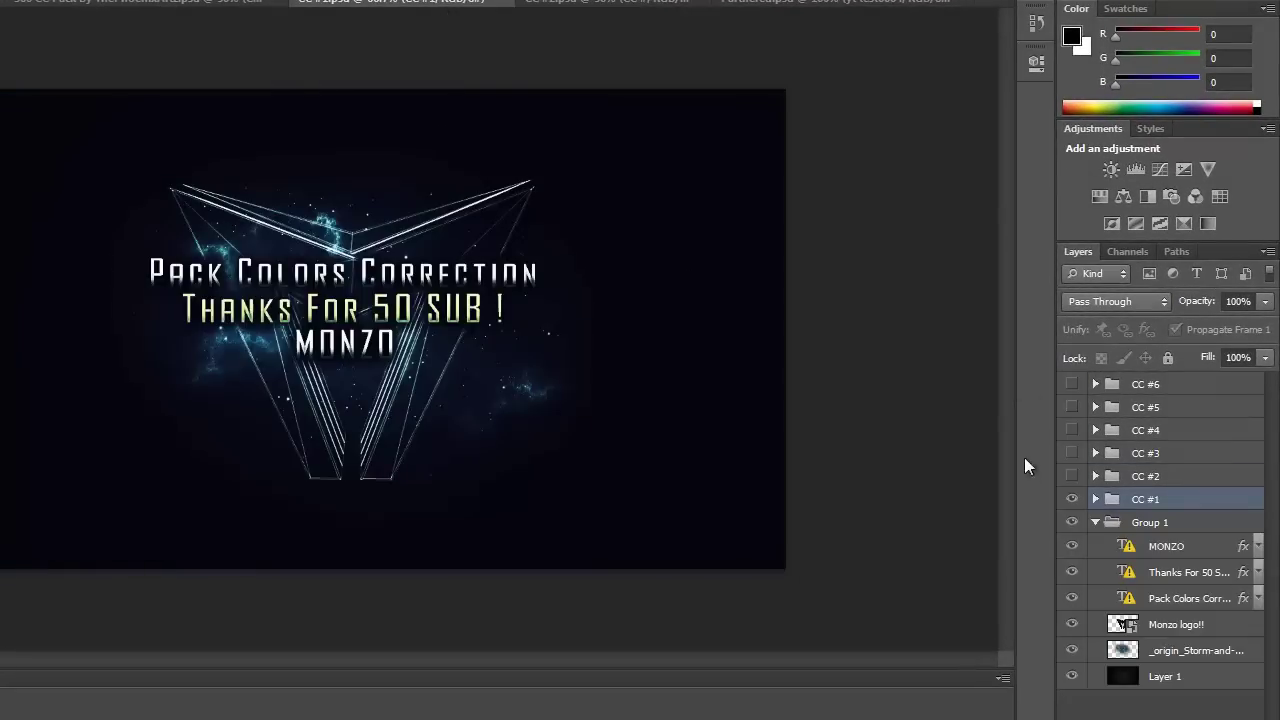
Preview the CC #2, CC #3 and CC #6 tints and select the CC #6 group.
{"action": "left_click", "coordinate": [1072, 499]}
{"action": "left_click", "coordinate": [1072, 476]}
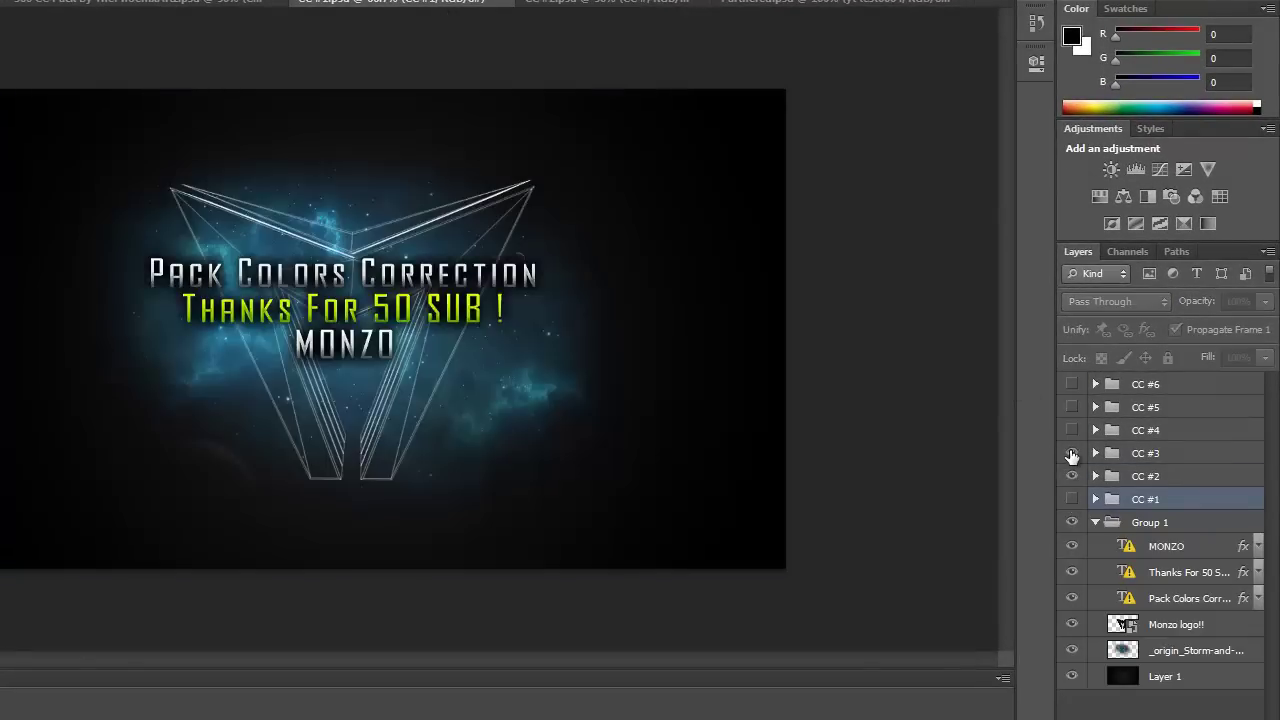
{"action": "left_click", "coordinate": [1072, 455]}
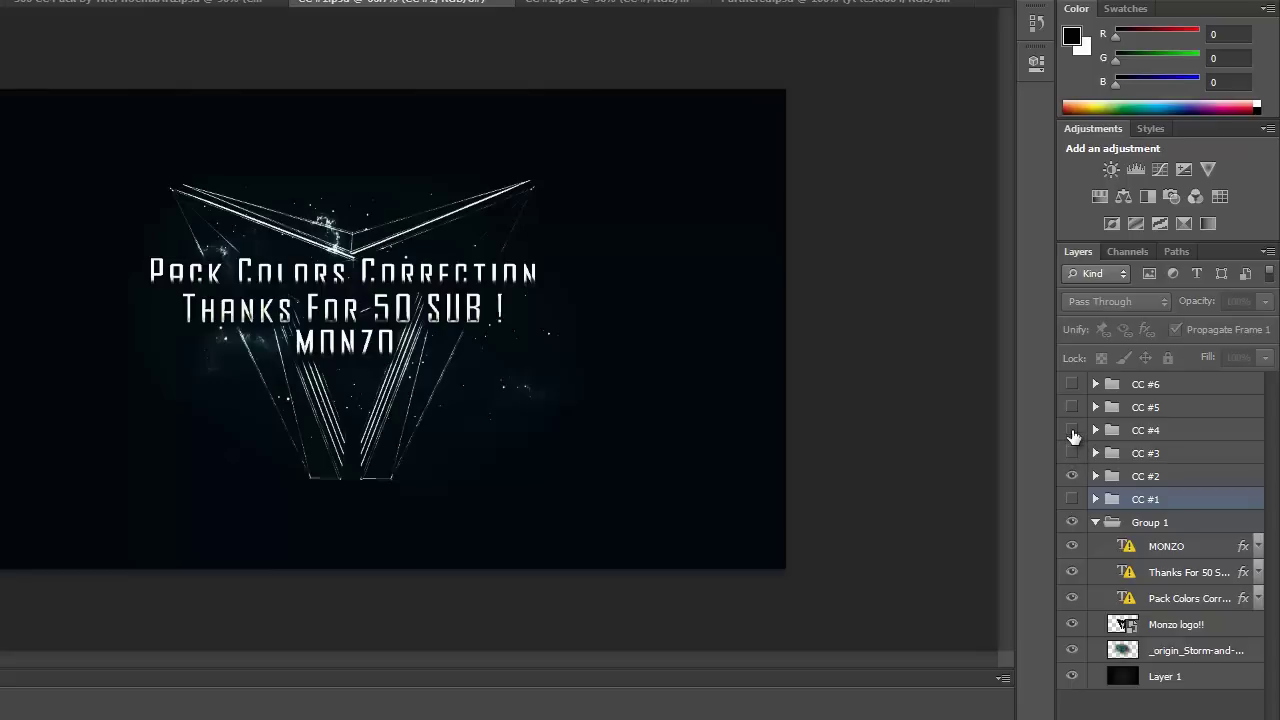
{"action": "left_click", "coordinate": [1072, 386]}
{"action": "left_click", "coordinate": [1163, 386]}
{"action": "left_click", "coordinate": [1072, 476]}
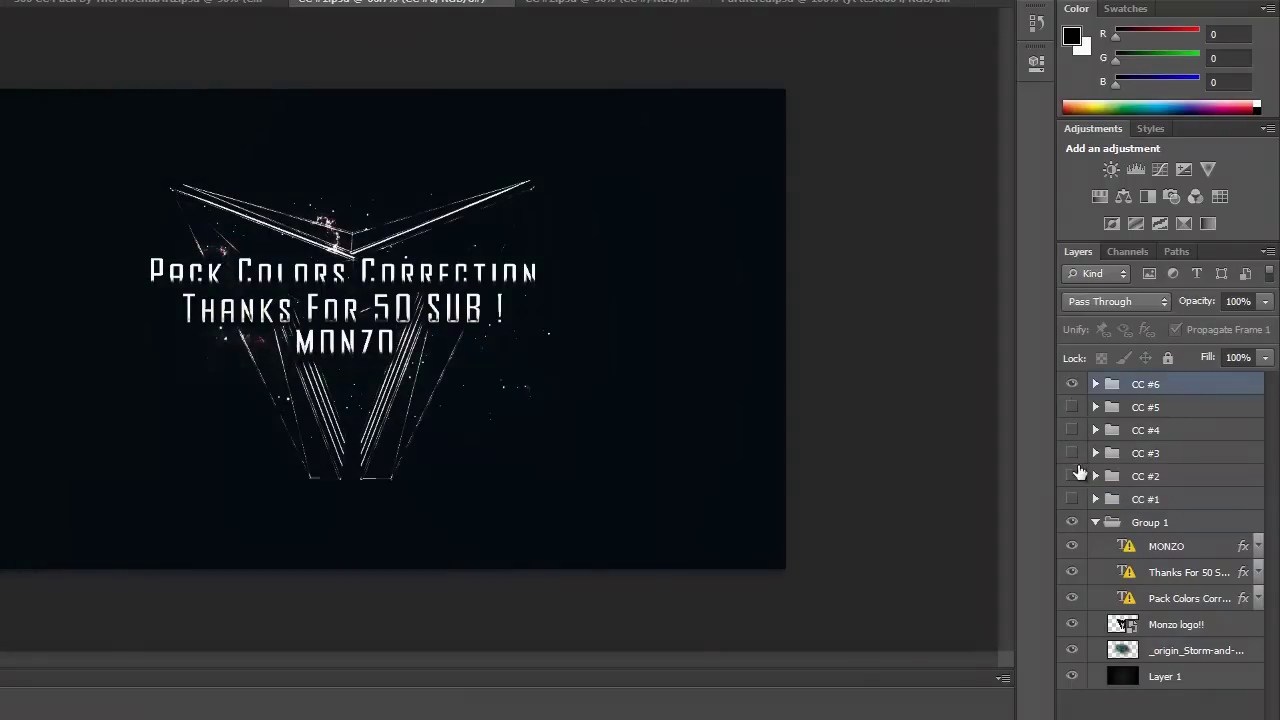
Duplicate the CC #6 group into Partnered.psd and view its red tint there.
{"action": "right_click", "coordinate": [1197, 384]}
{"action": "left_click", "coordinate": [1030, 298]}
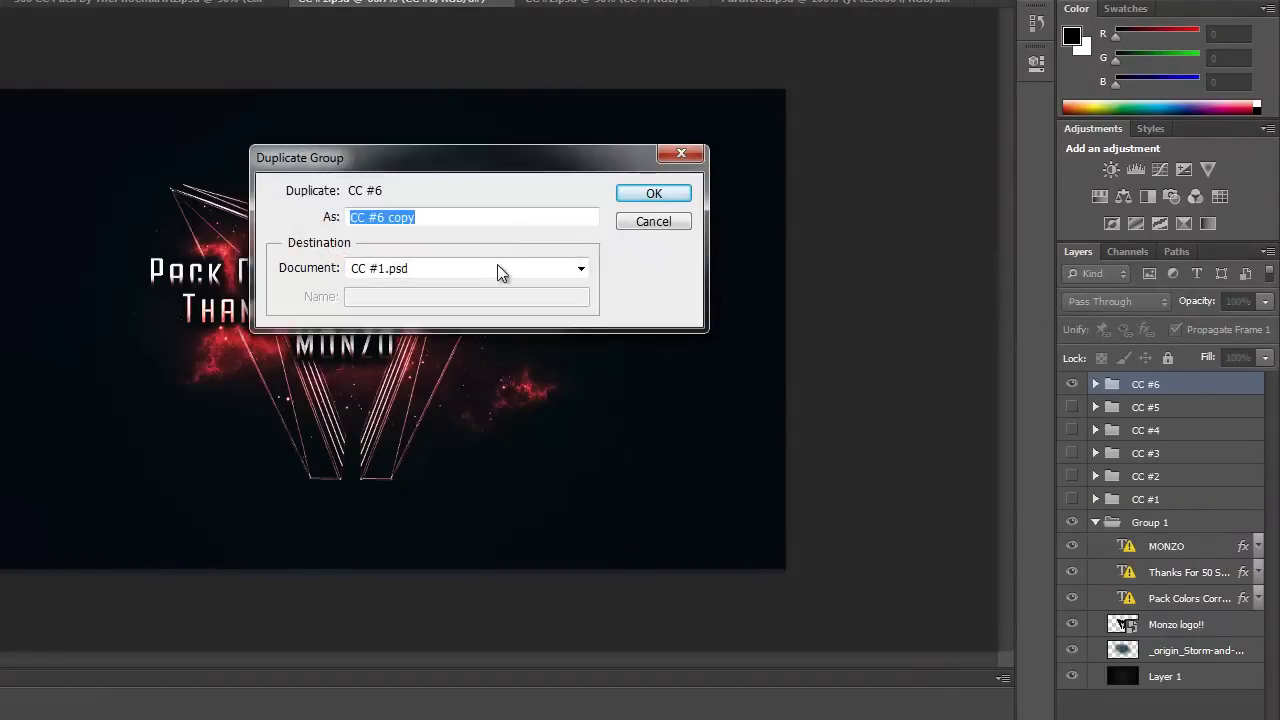
{"action": "left_click", "coordinate": [497, 268]}
{"action": "left_click", "coordinate": [465, 350]}
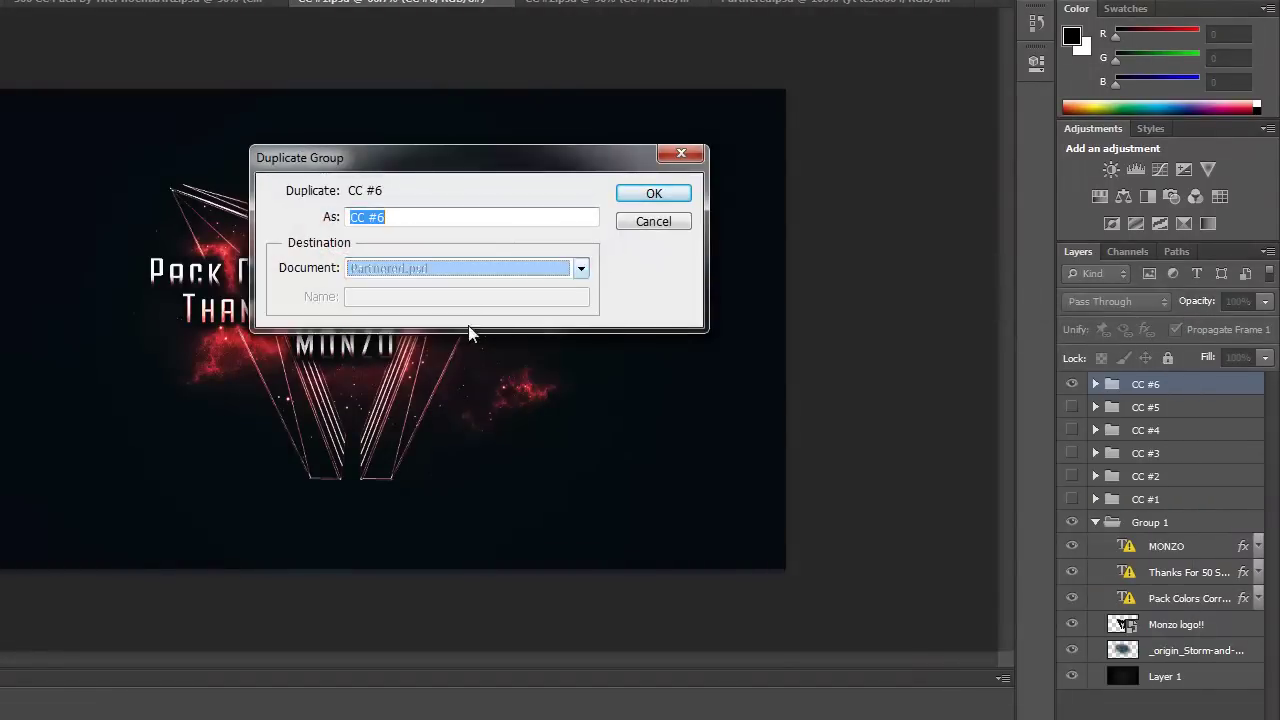
{"action": "left_click", "coordinate": [653, 194]}
{"action": "left_click", "coordinate": [854, 6]}
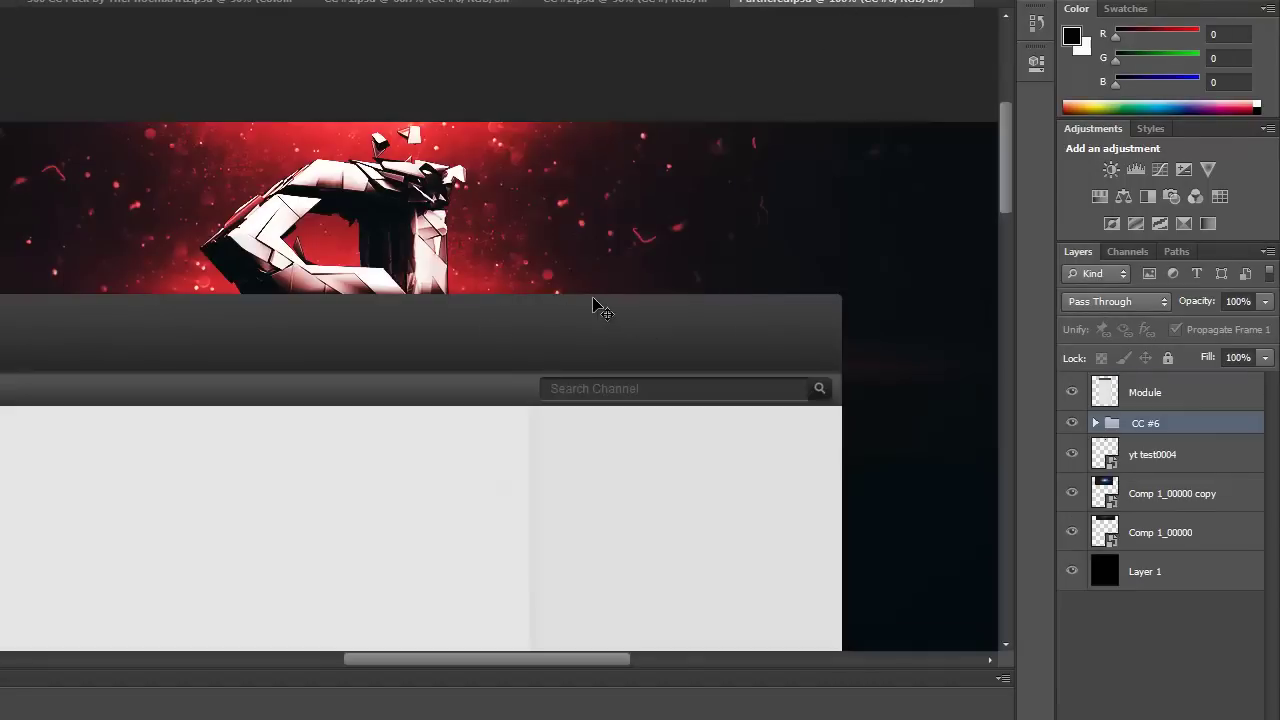
{"action": "key", "text": "ctrl+minus"}
{"action": "key", "text": "ctrl+minus"}
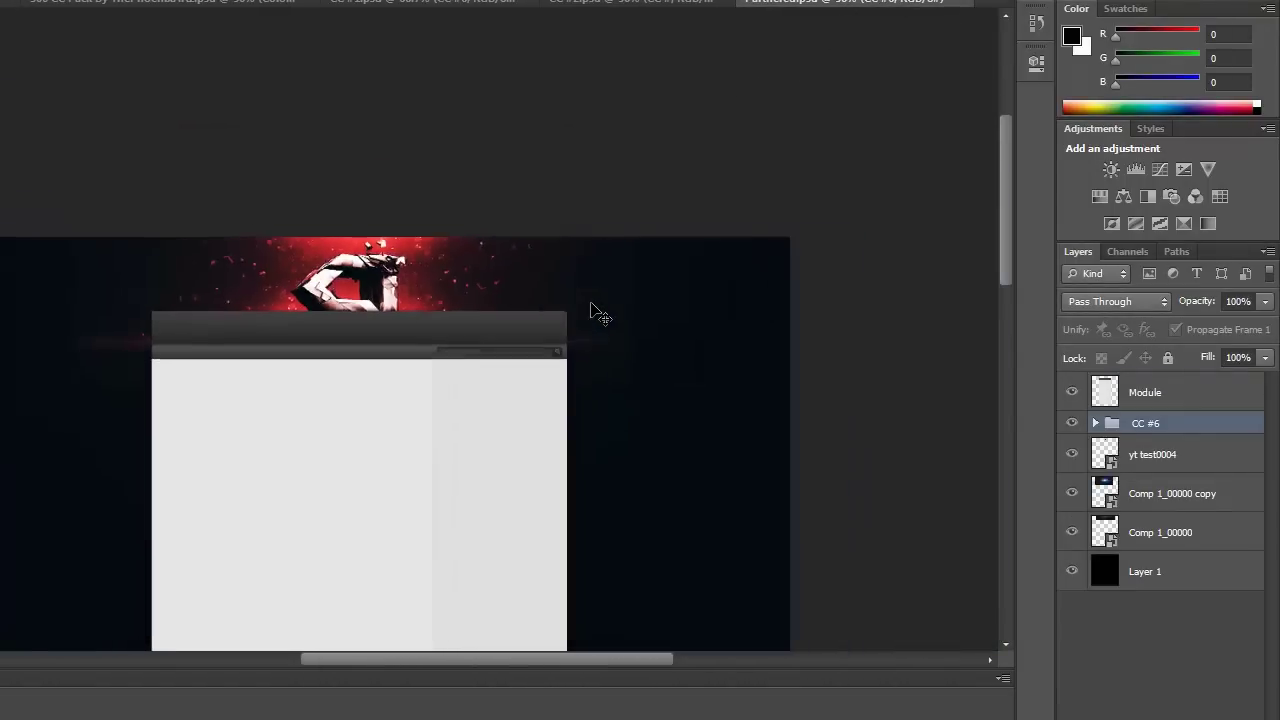
{"action": "key", "text": "ctrl+minus"}
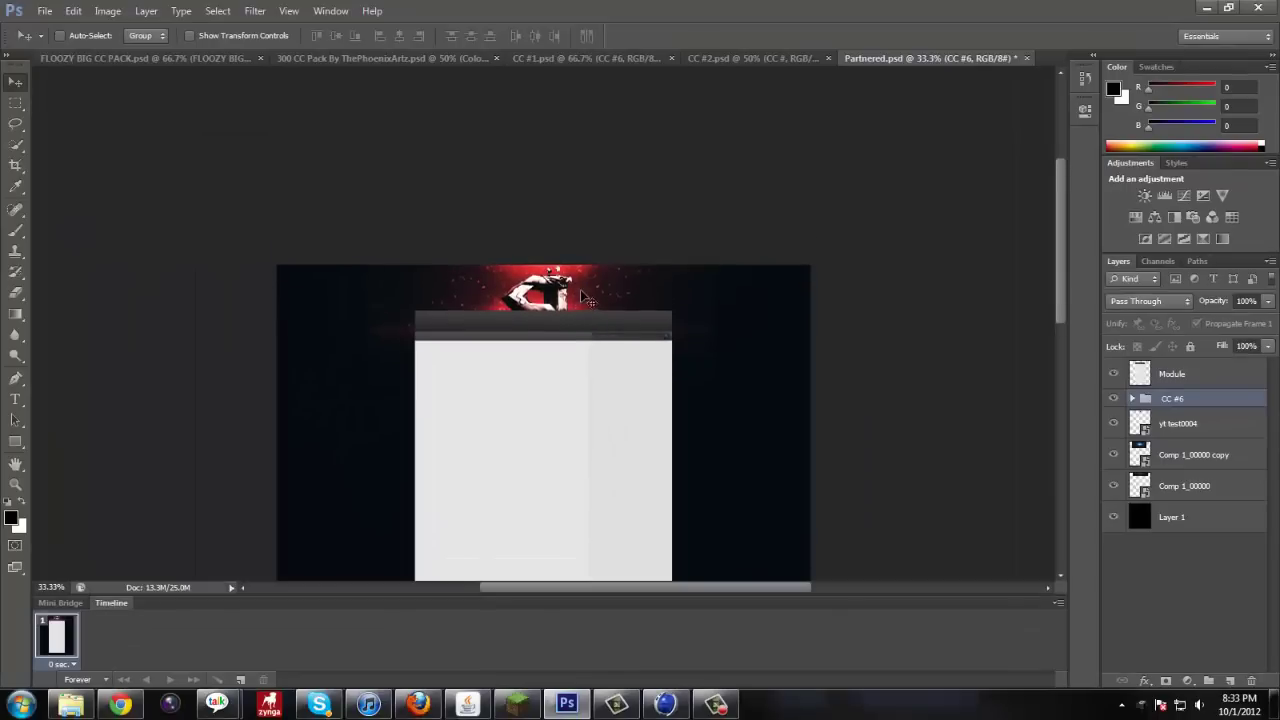
{"action": "scroll", "coordinate": [587, 300], "scroll_direction": "down", "scroll_amount": 2}
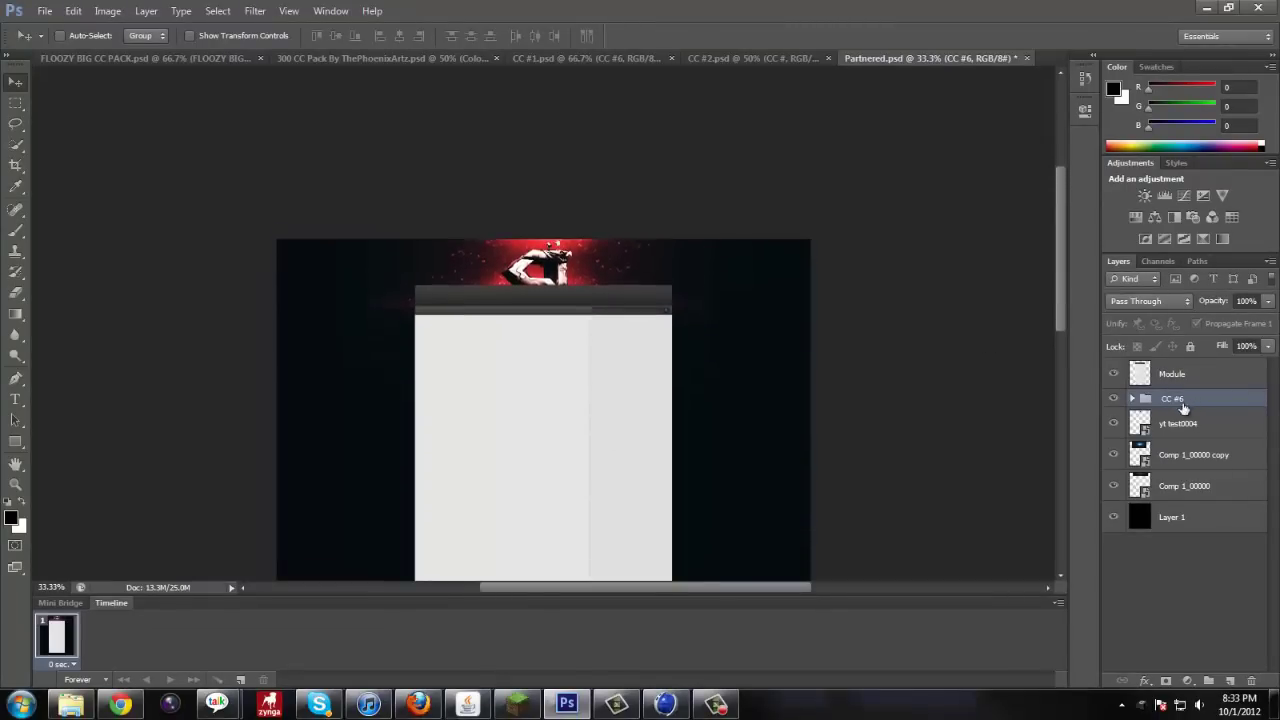
{"action": "mouse_move", "coordinate": [1183, 408]}
{"action": "left_mouse_down"}
{"action": "mouse_move", "coordinate": [1201, 372]}
{"action": "mouse_move", "coordinate": [1190, 410]}
{"action": "left_mouse_up"}
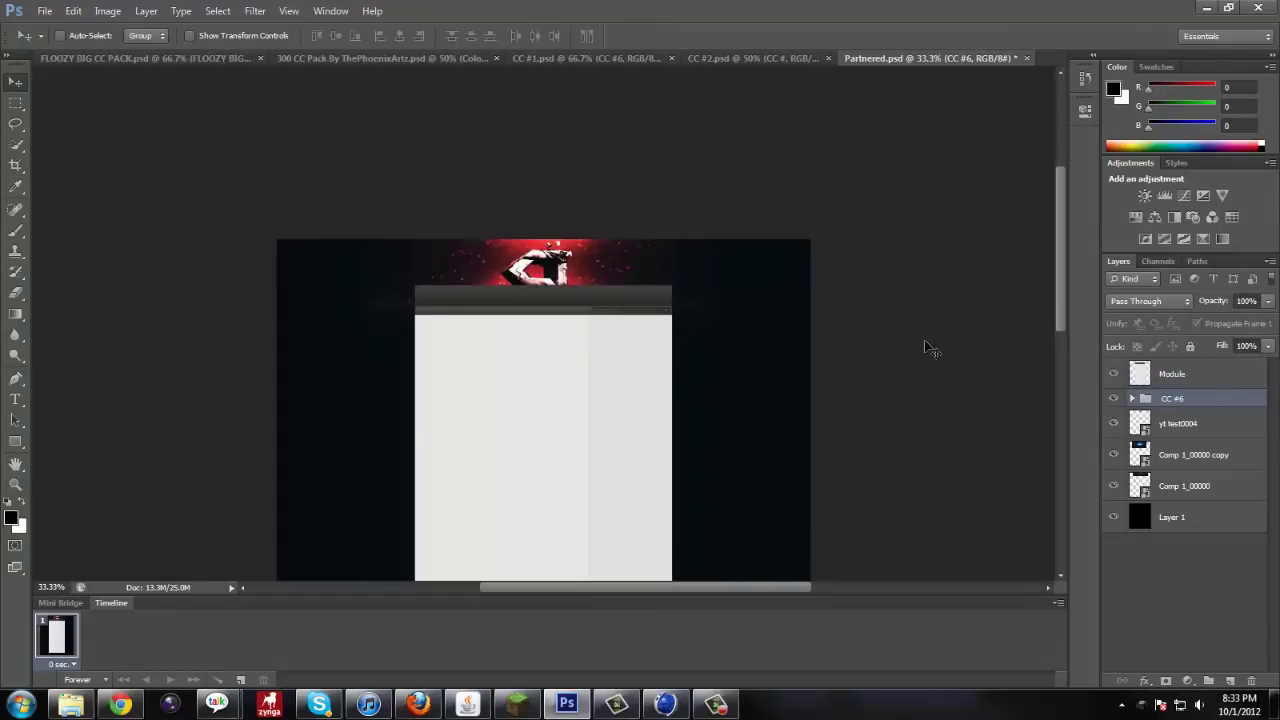